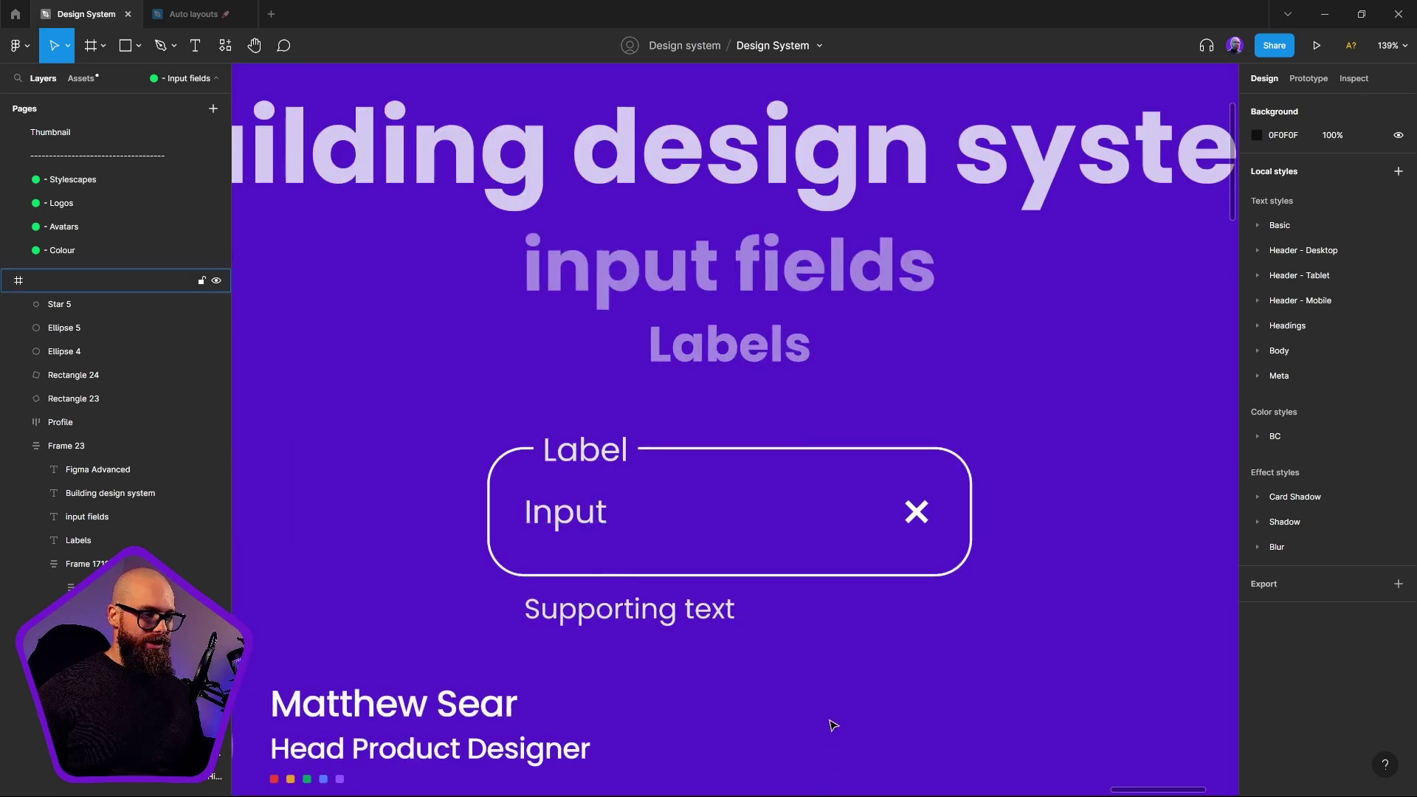
# Step: Draw a grey rectangle about 294 × 165 around the text-field-dark component and send it behind the field
pyautogui.scroll(-5, 1082, 550)
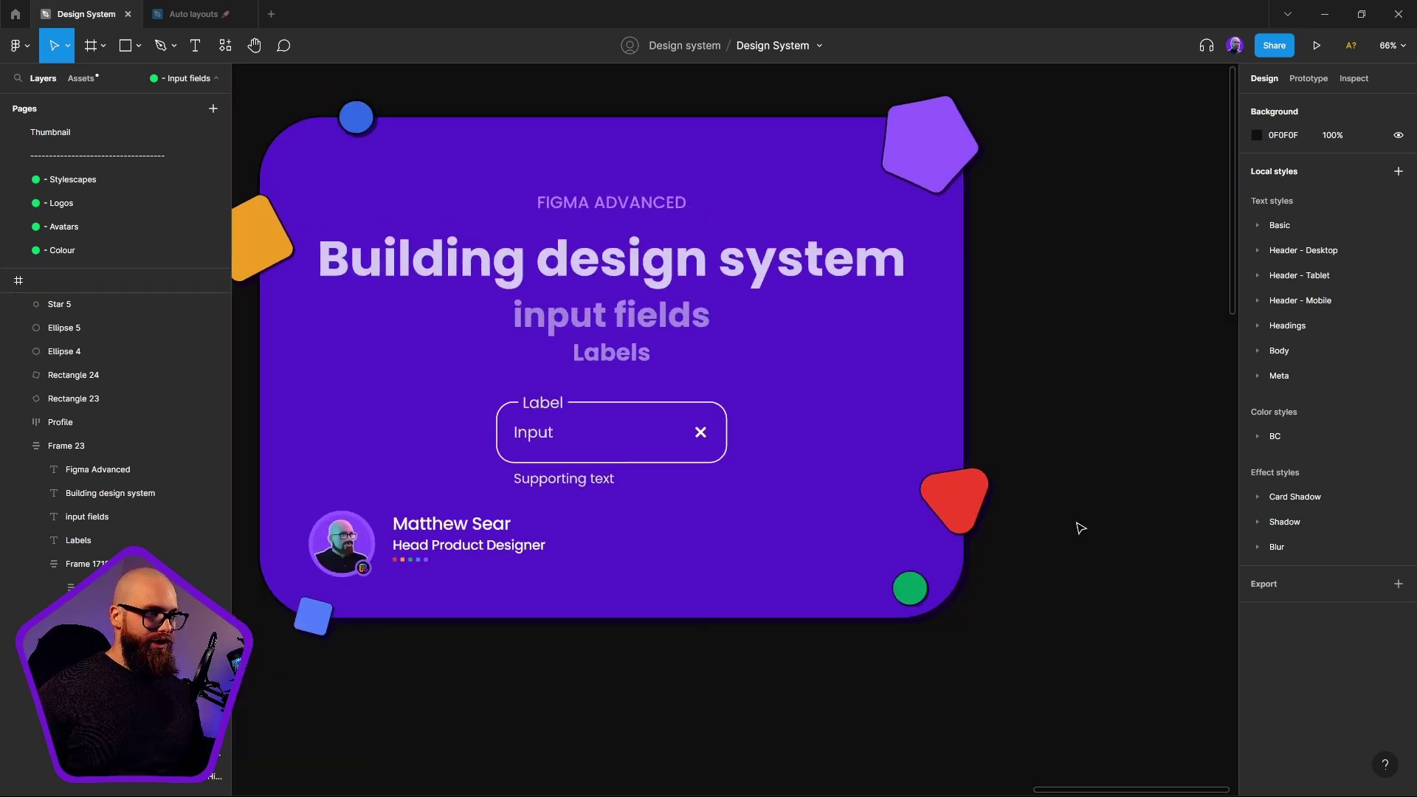
pyautogui.moveTo(1080, 527); pyautogui.dragTo(1156, 524)
pyautogui.hscroll(3, 943, 668)
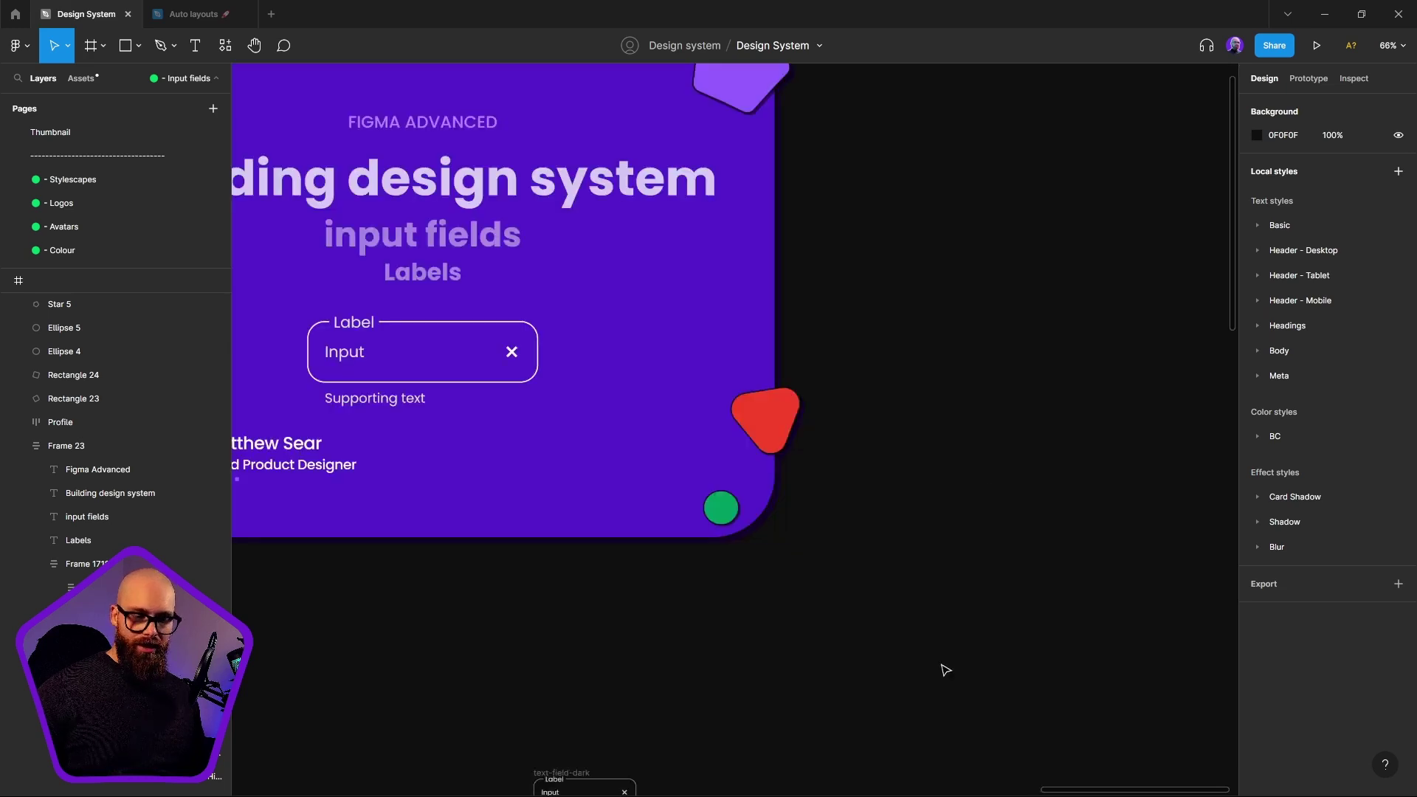
pyautogui.scroll(-5, 674, 583)
pyautogui.scroll(10, 648, 569)
pyautogui.scroll(-3, 664, 664)
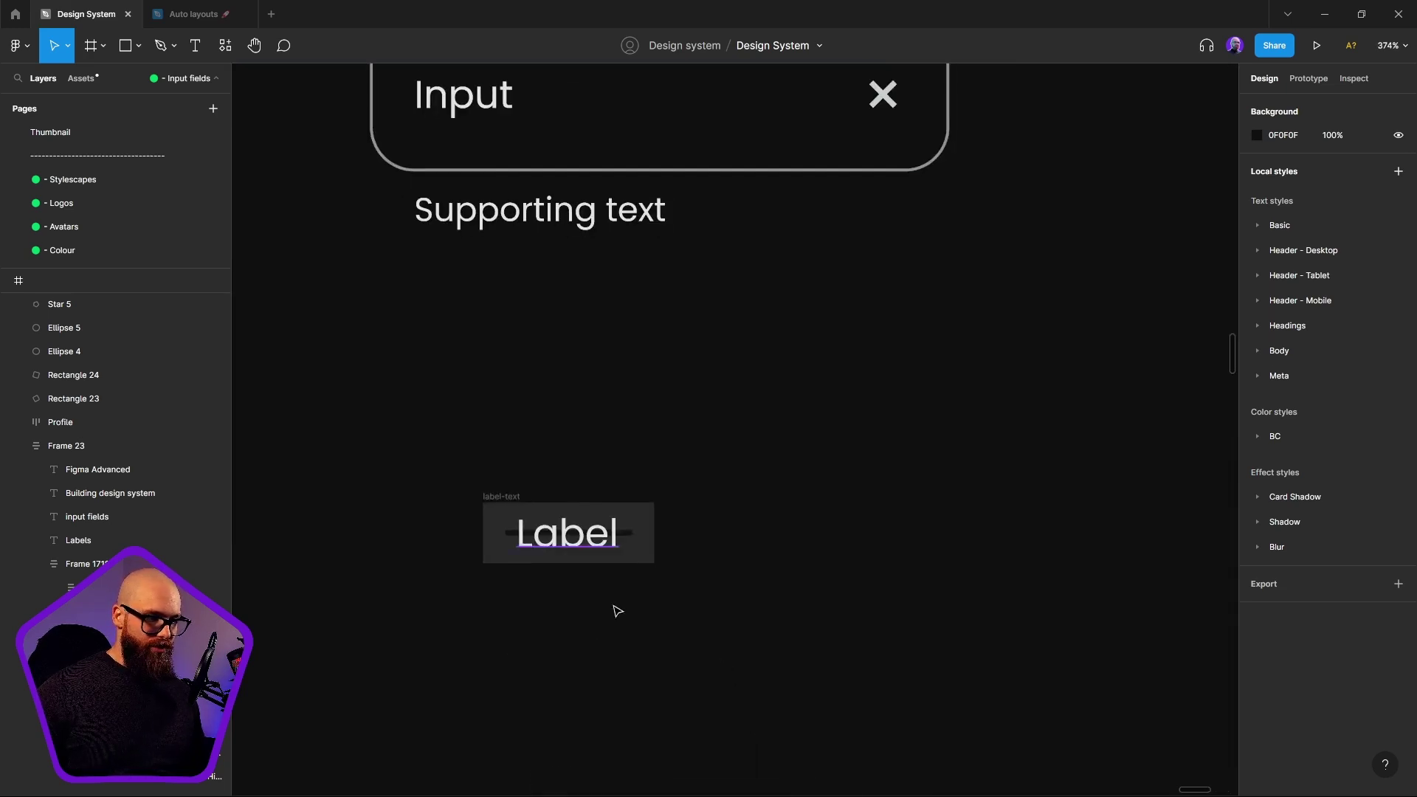
pyautogui.scroll(5, 556, 405)
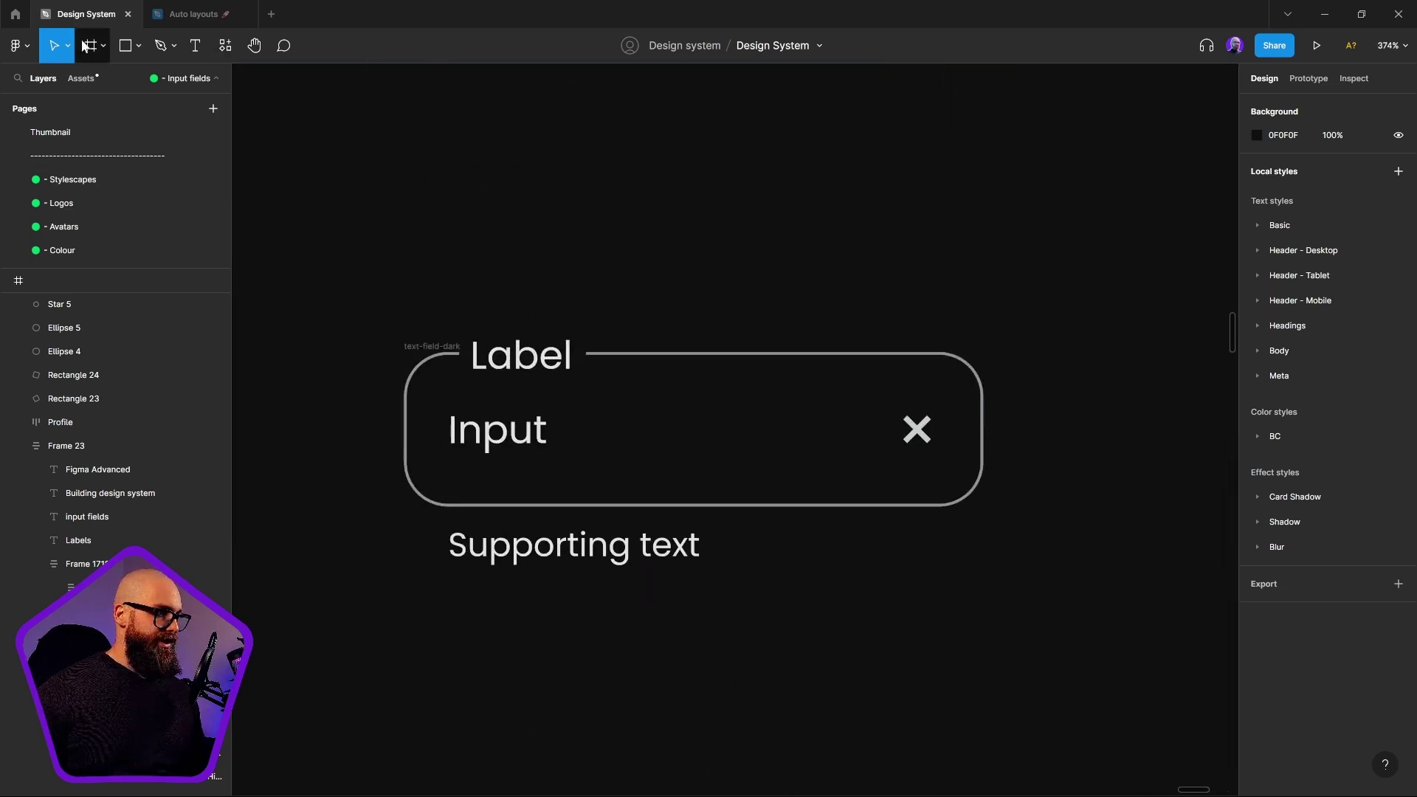
pyautogui.press('r')
pyautogui.moveTo(315, 228); pyautogui.dragTo(1127, 682)
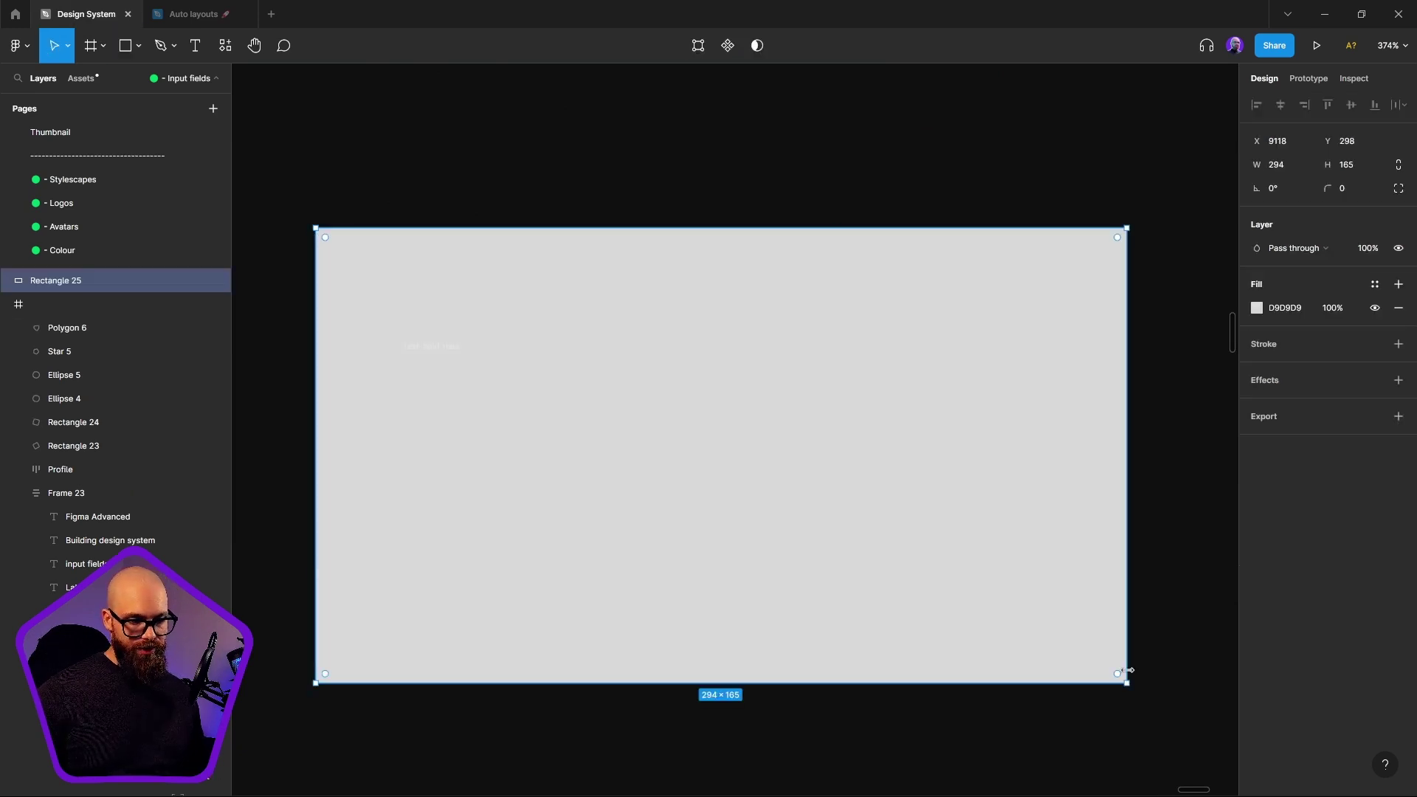
pyautogui.press('[')
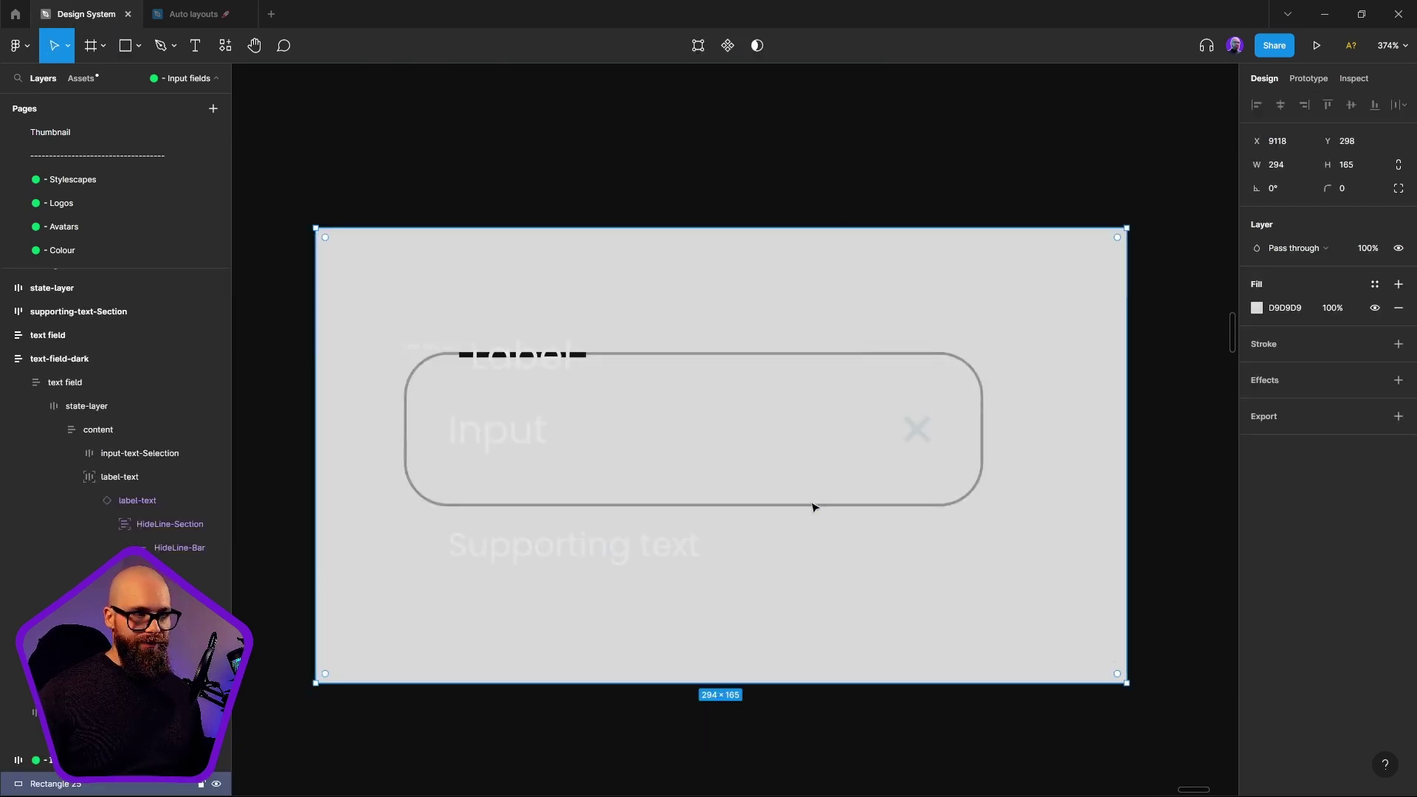
# Step: Inspect the label-text frame where it covers the field's border, and delete the grey backing rectangle
pyautogui.keyDown('ctrl'); pyautogui.click(482, 337); pyautogui.keyUp('ctrl')
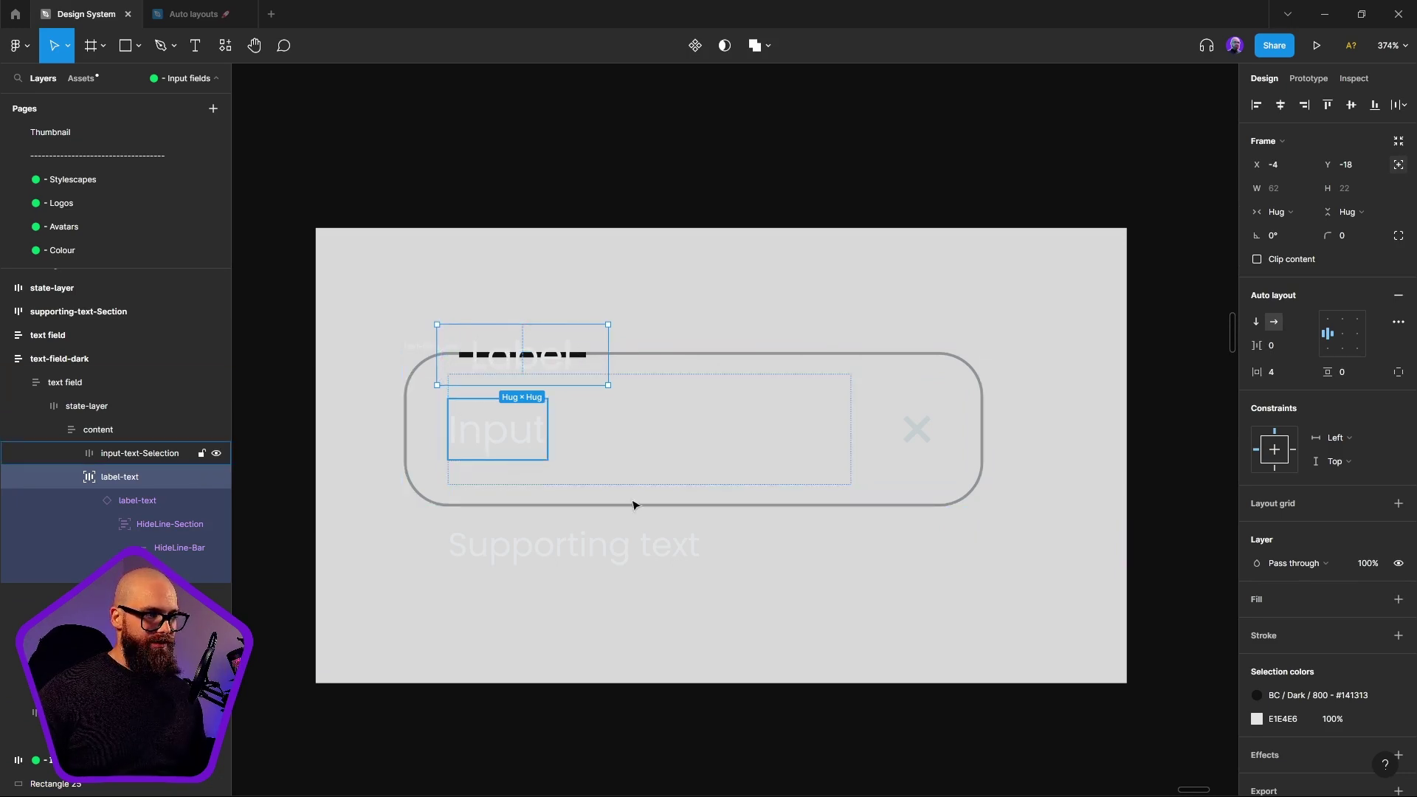
pyautogui.scroll(8, 468, 358)
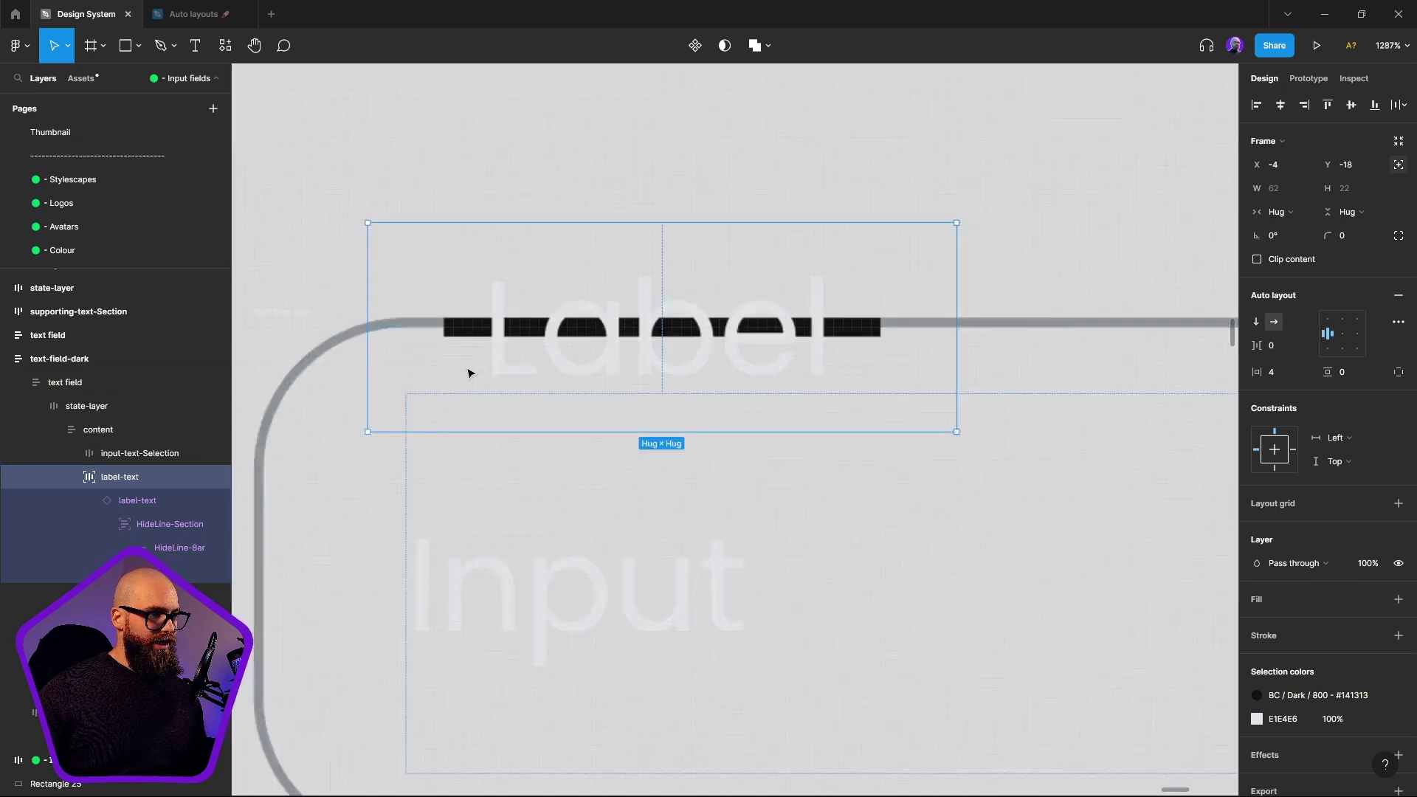
pyautogui.scroll(-10, 402, 298)
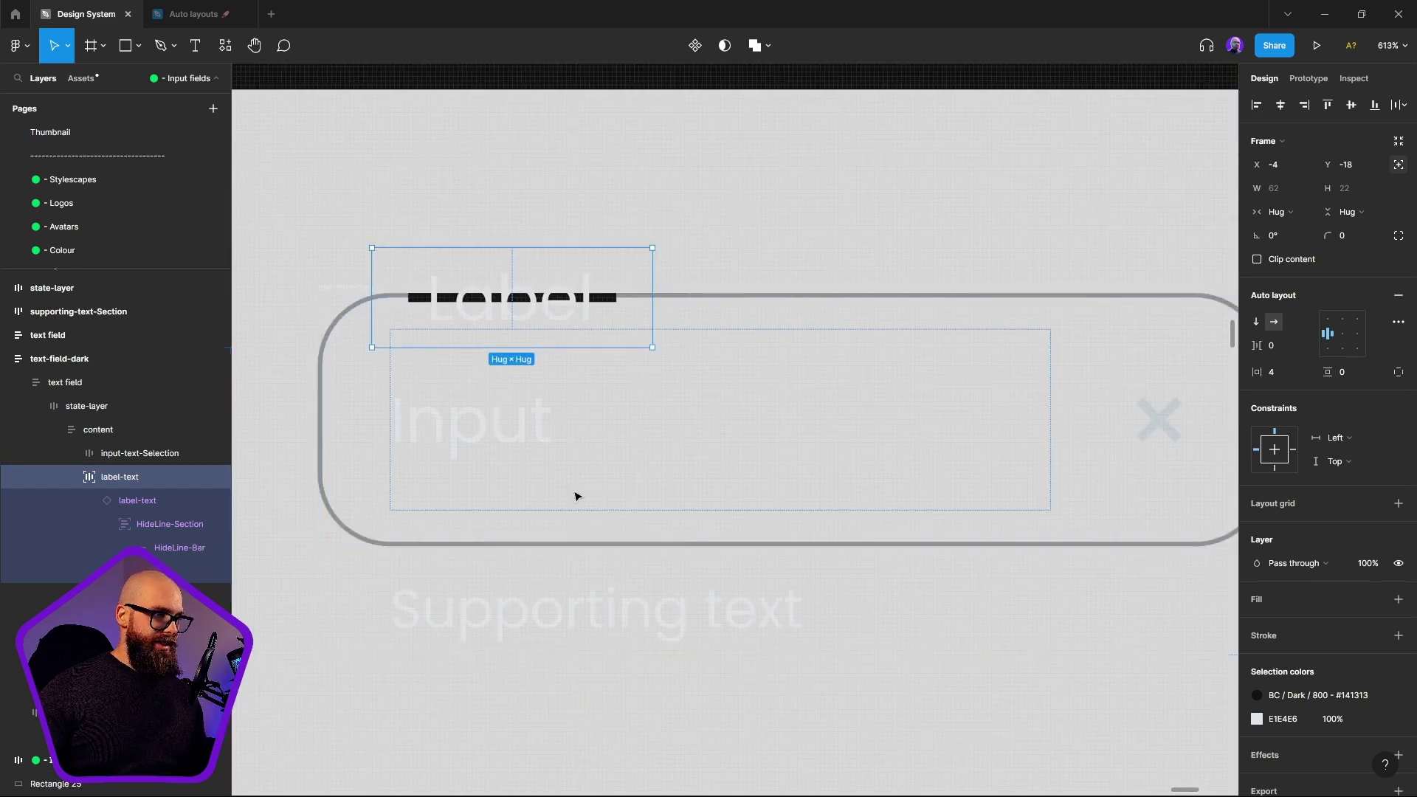
pyautogui.click(699, 427)
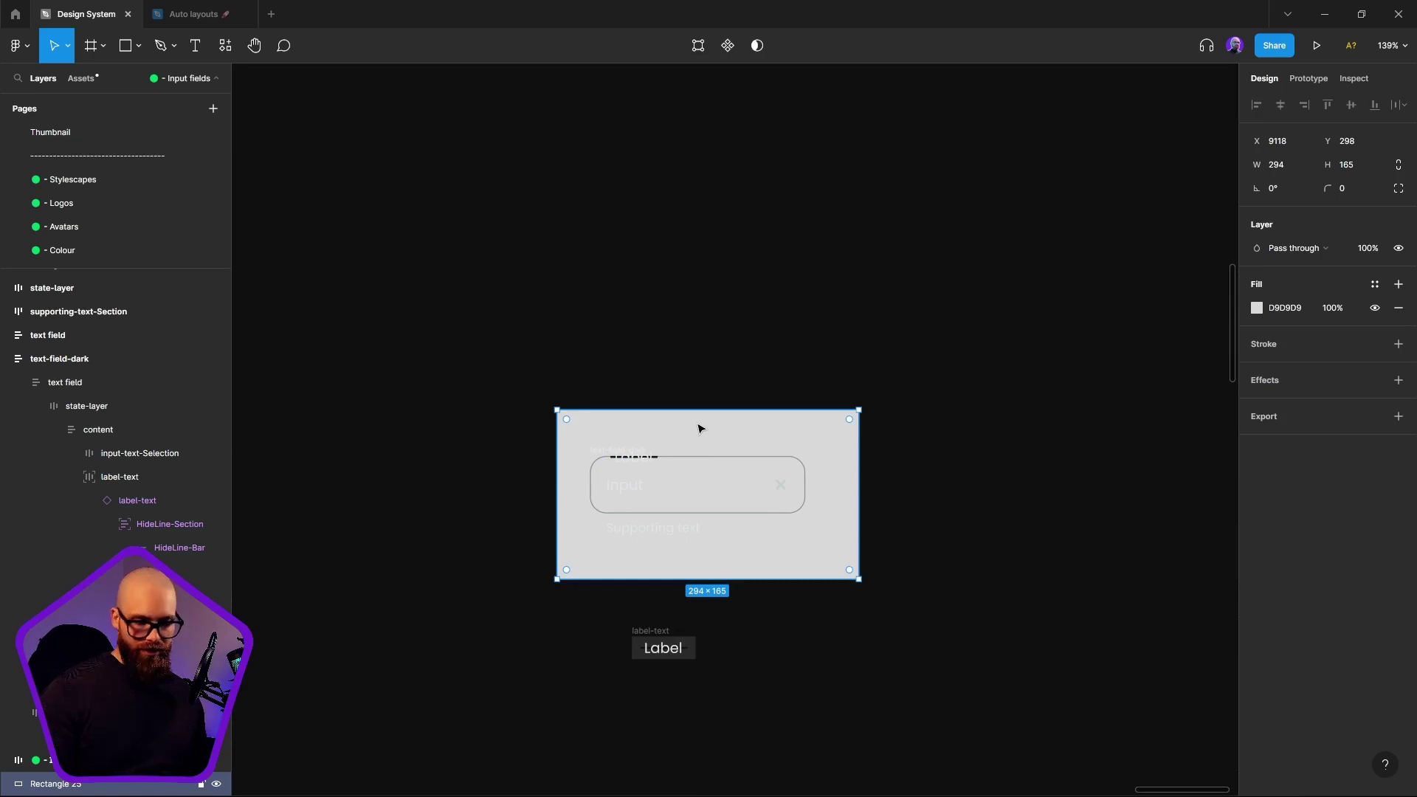
pyautogui.press('Delete')
# Step: Copy the Label text out of the label-text component and place it on the empty canvas to its upper right
pyautogui.scroll(5, 629, 579)
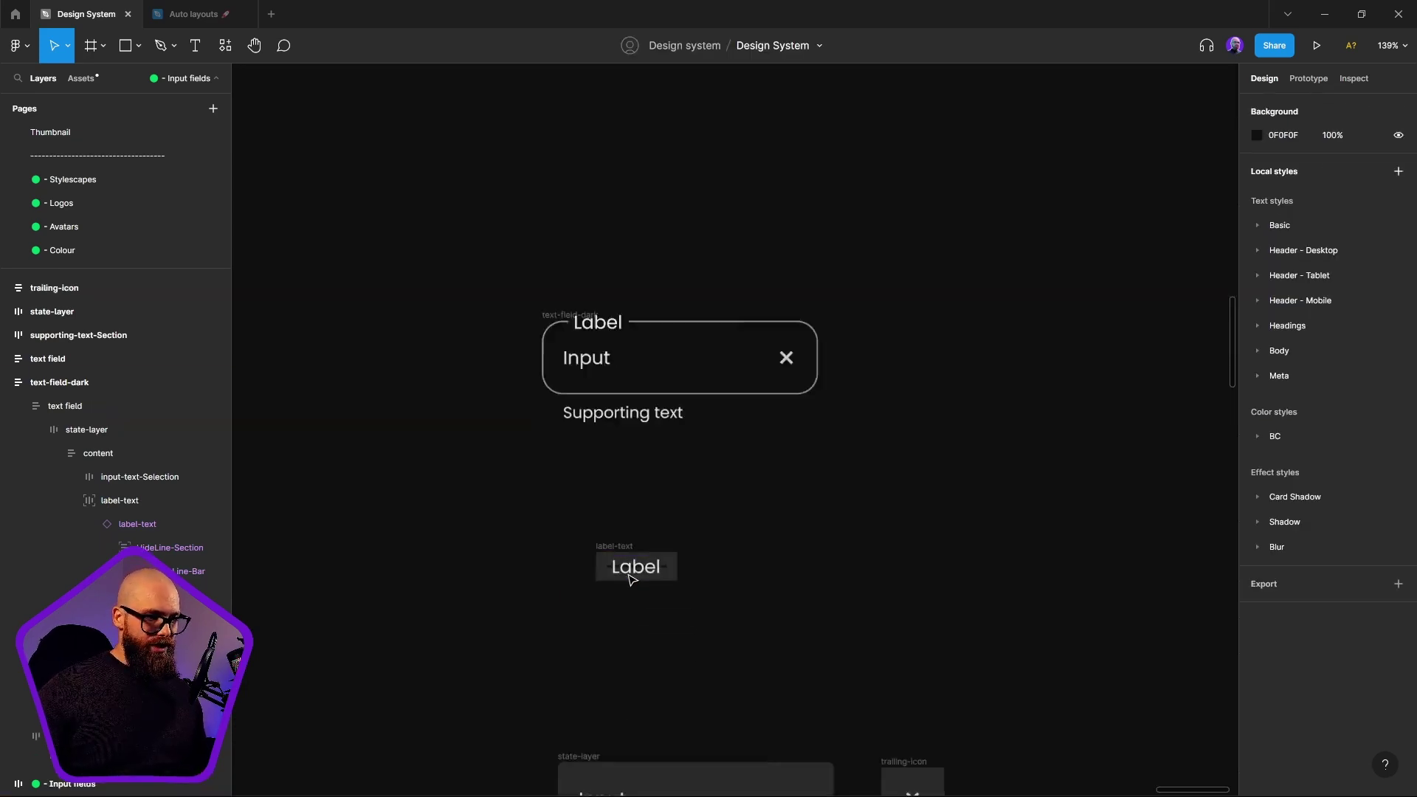
pyautogui.scroll(5, 669, 595)
pyautogui.click(644, 603)
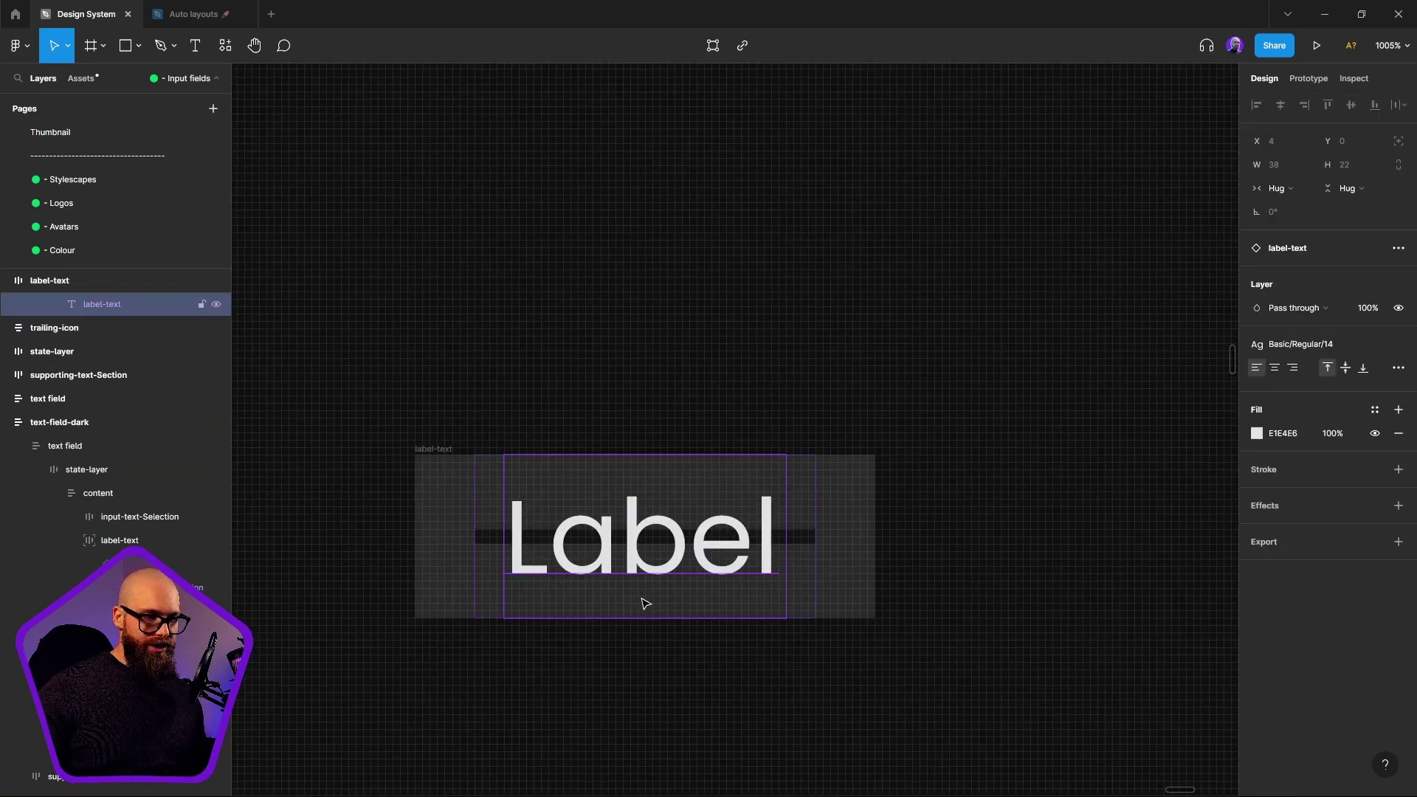
pyautogui.moveTo(630, 554); pyautogui.dragTo(626, 583)
pyautogui.moveTo(626, 587); pyautogui.dragTo(595, 320)
pyautogui.moveTo(705, 332); pyautogui.dragTo(563, 453)
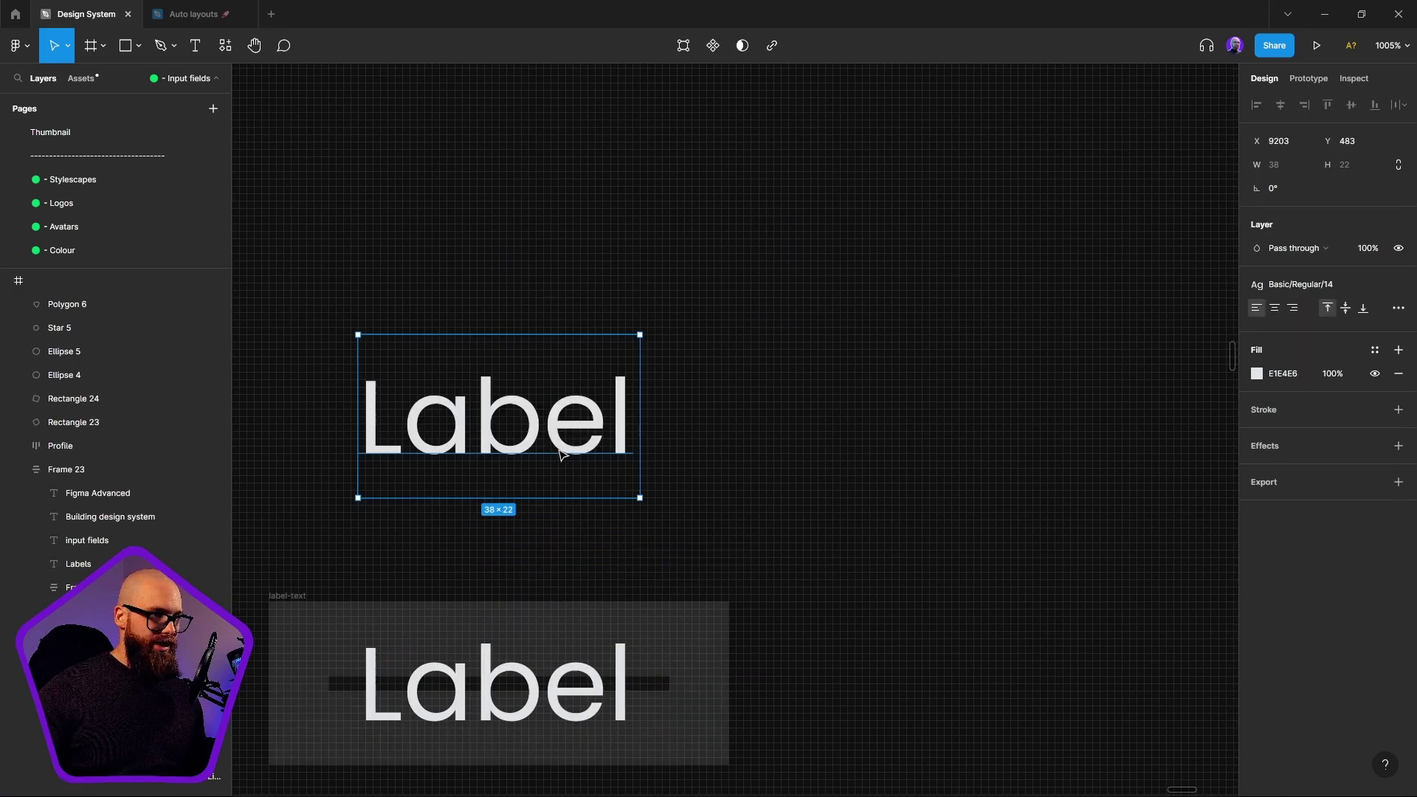
pyautogui.moveTo(430, 417); pyautogui.dragTo(927, 409)
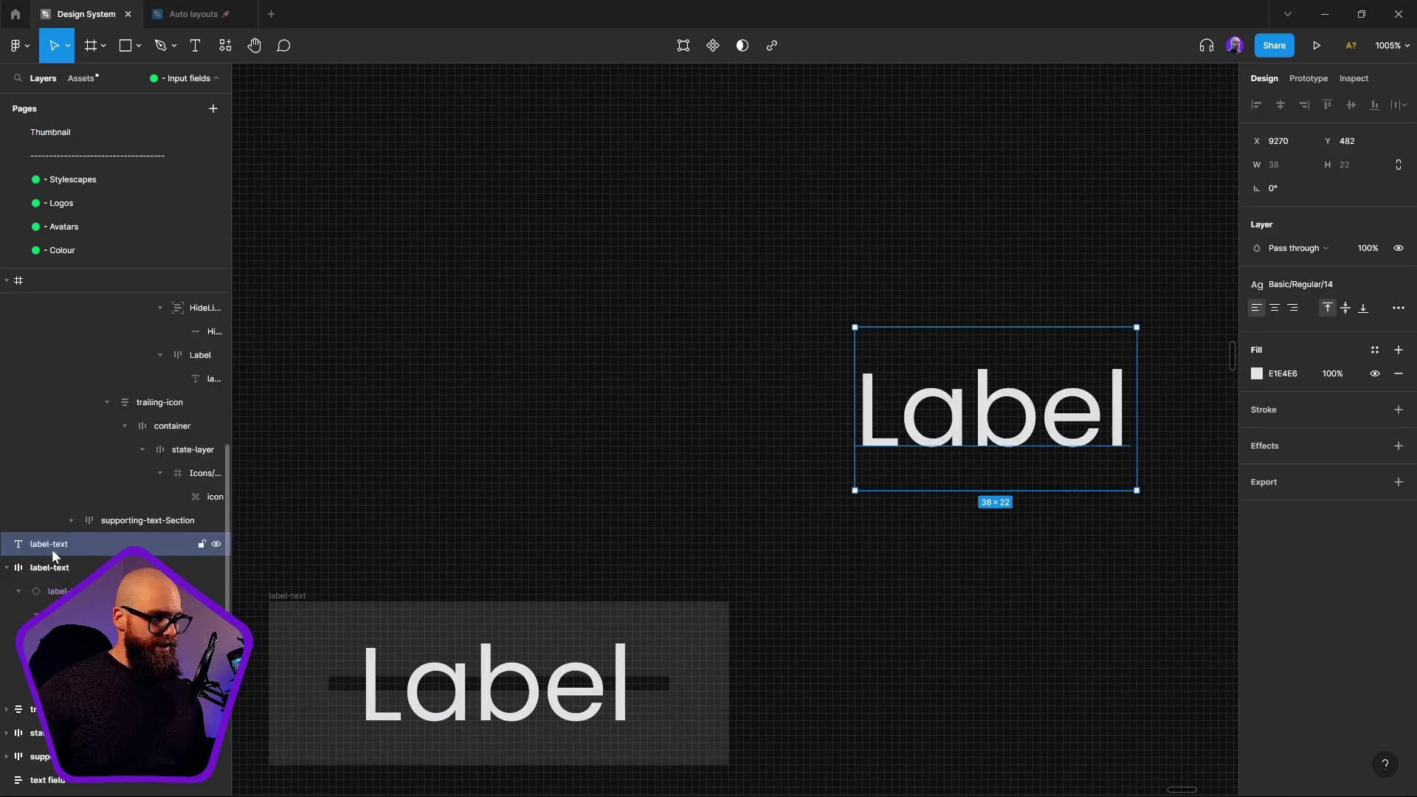
pyautogui.click(914, 668)
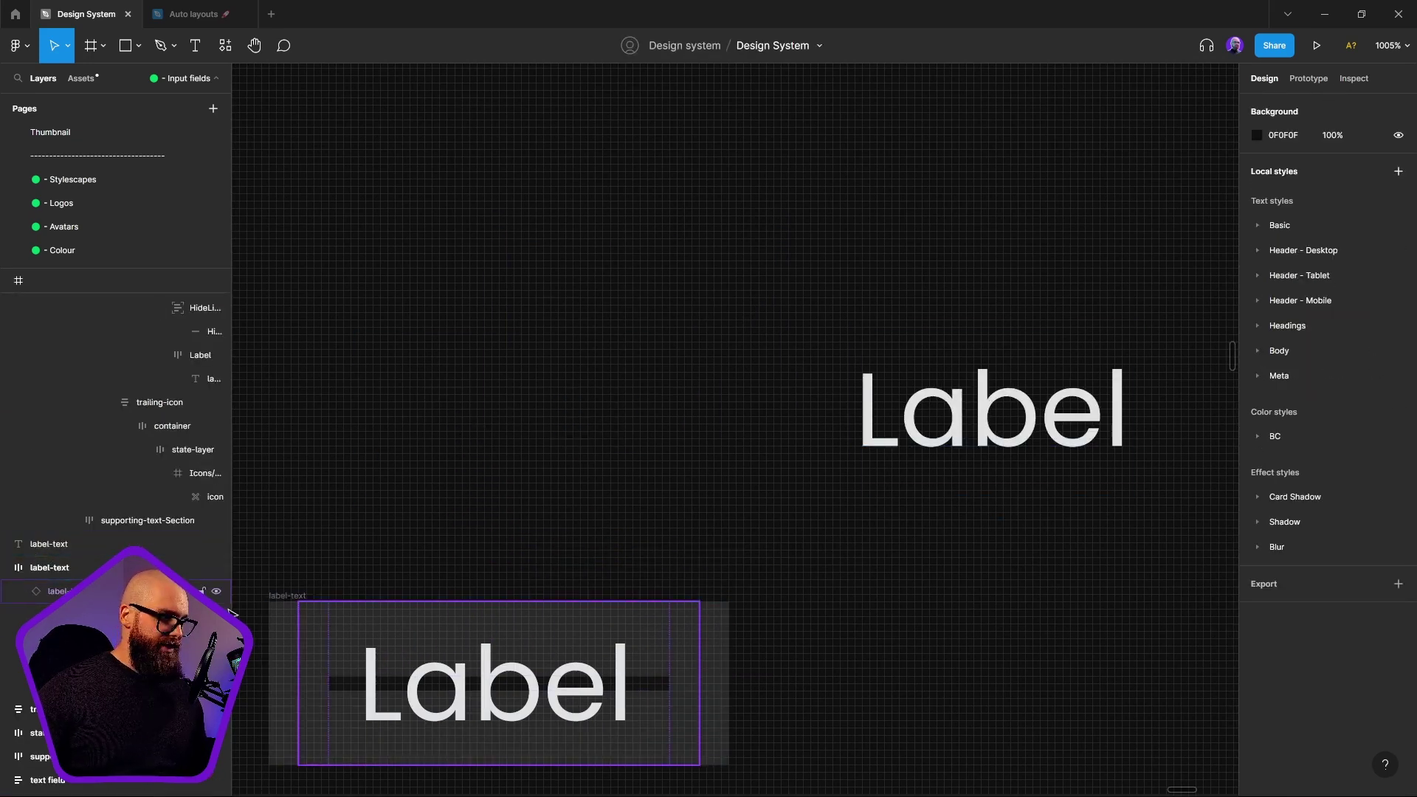
# Step: Duplicate the label-text instance above the original and place a copy of its HideLine-Bar below the loose Label text
pyautogui.scroll(-4, 756, 556)
pyautogui.hscroll(-3, 756, 556)
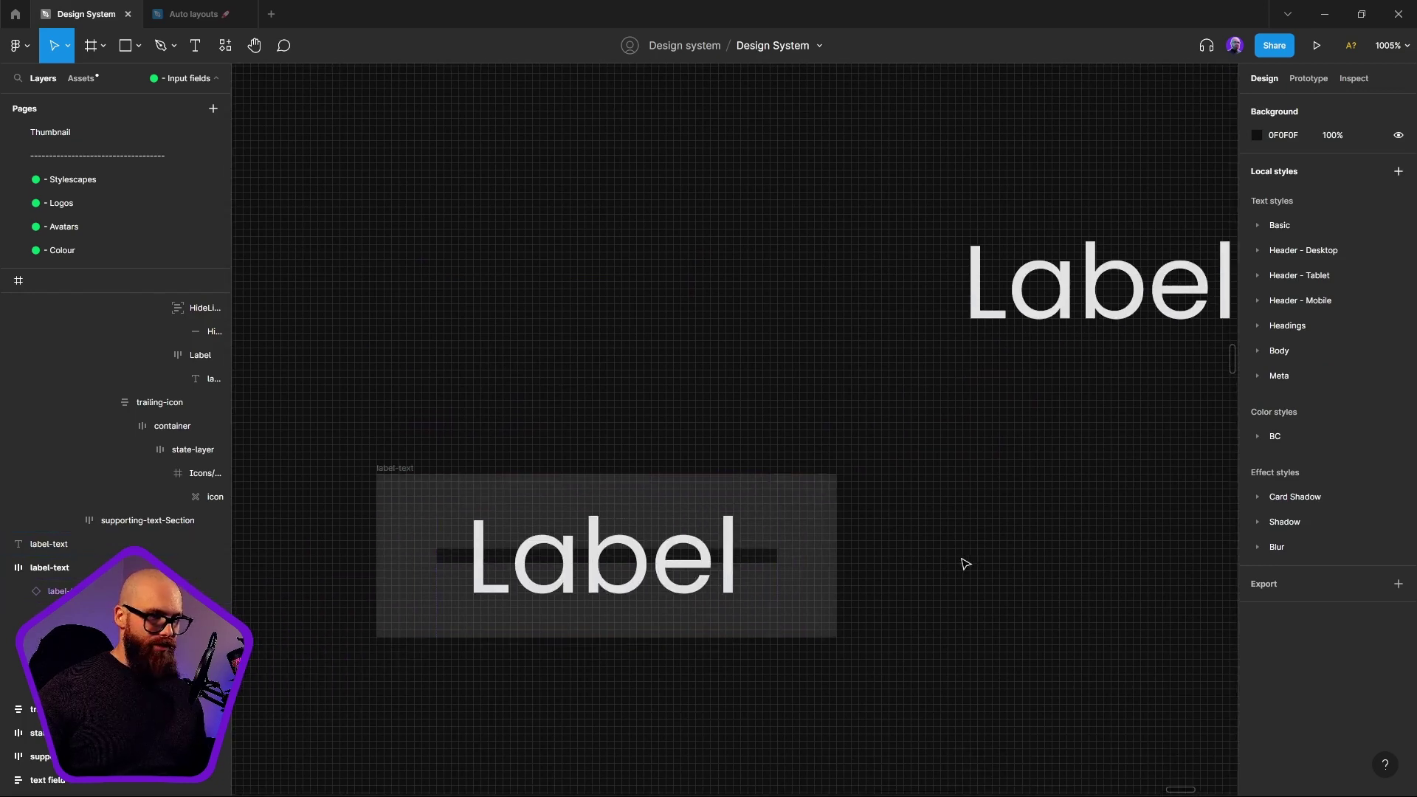
pyautogui.keyDown('ctrl'); pyautogui.click(760, 564); pyautogui.keyUp('ctrl')
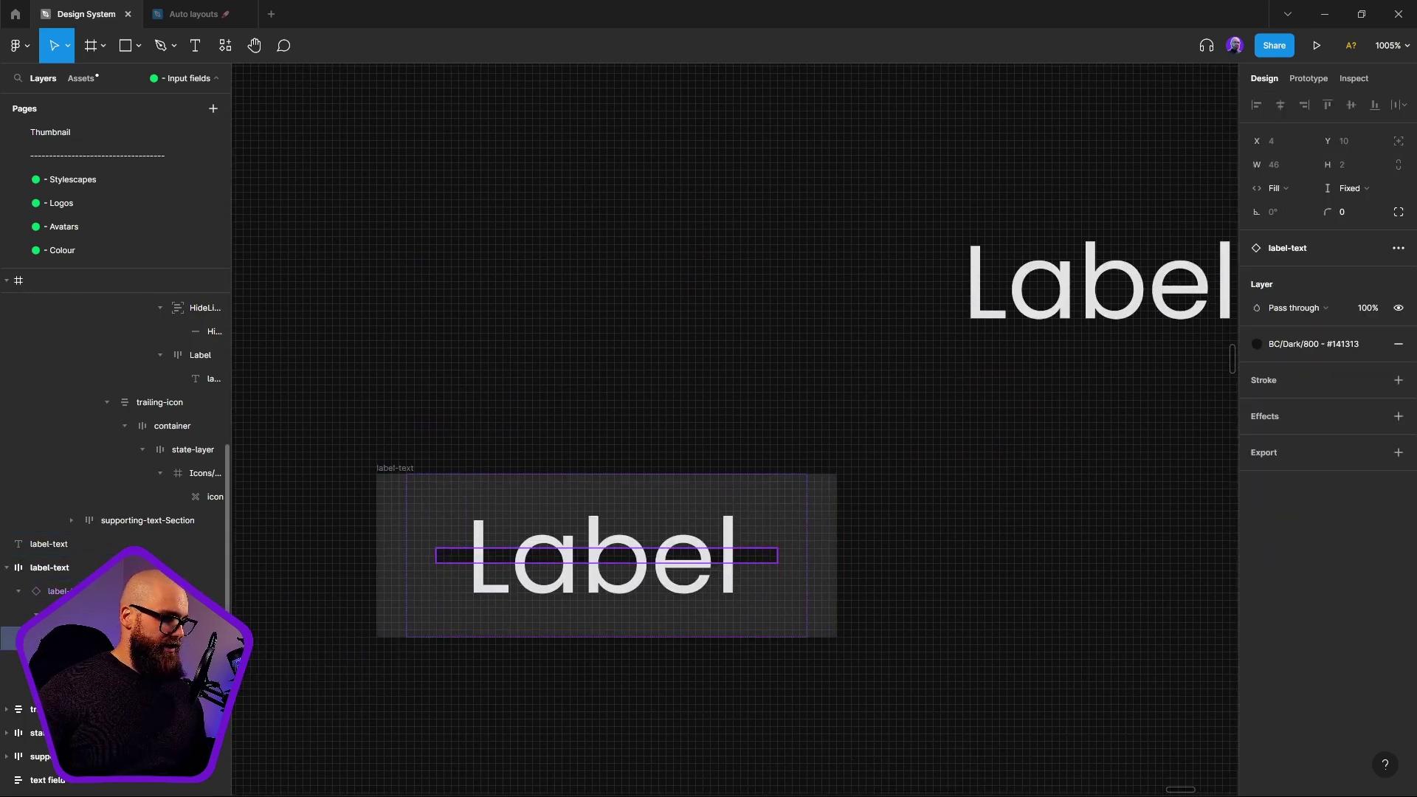
pyautogui.hotkey('ctrl', 'z')
pyautogui.hotkey('ctrl', 'z')
pyautogui.hotkey('ctrl', 'z')
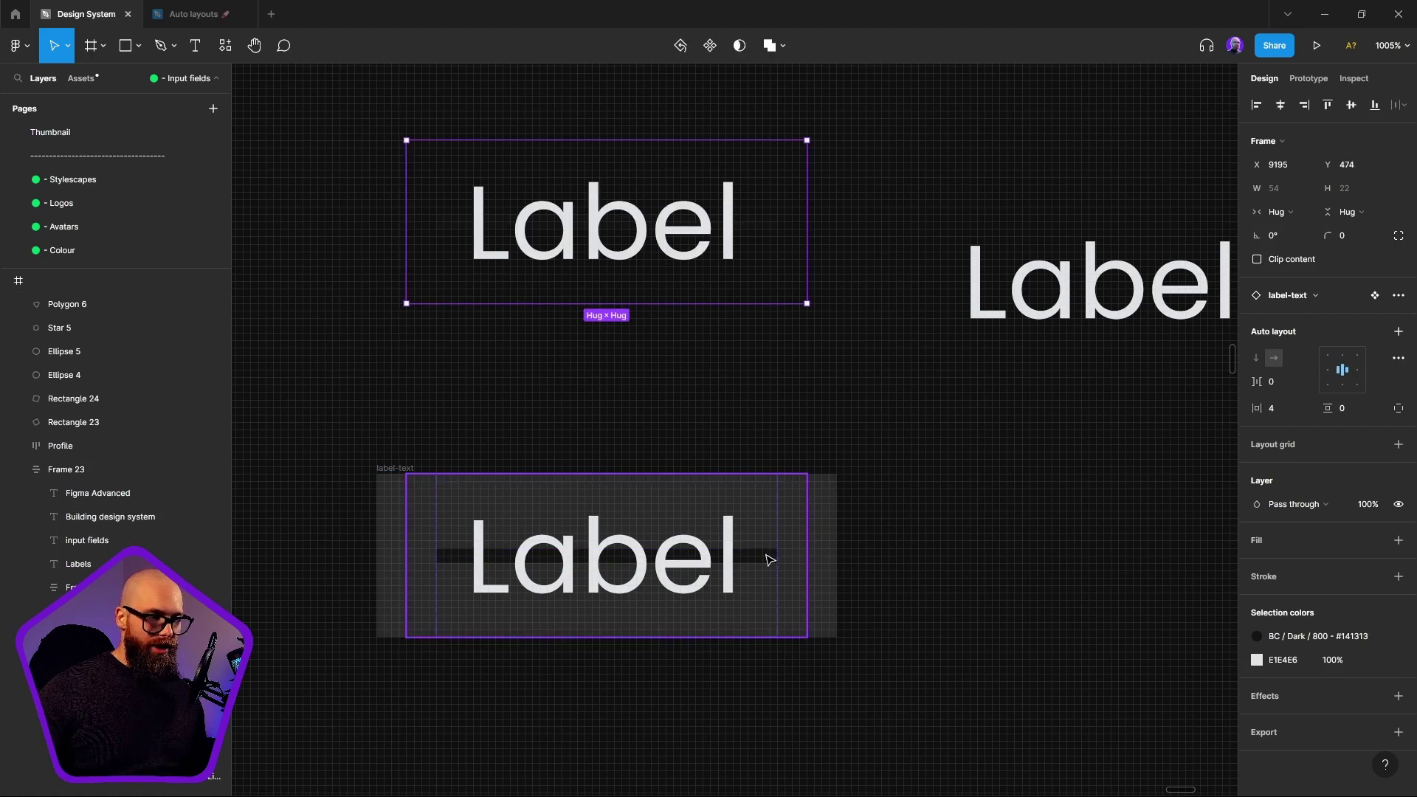
pyautogui.hotkey('ctrl', 'z')
pyautogui.hotkey('ctrl', 'z')
pyautogui.hotkey('ctrl', 'z')
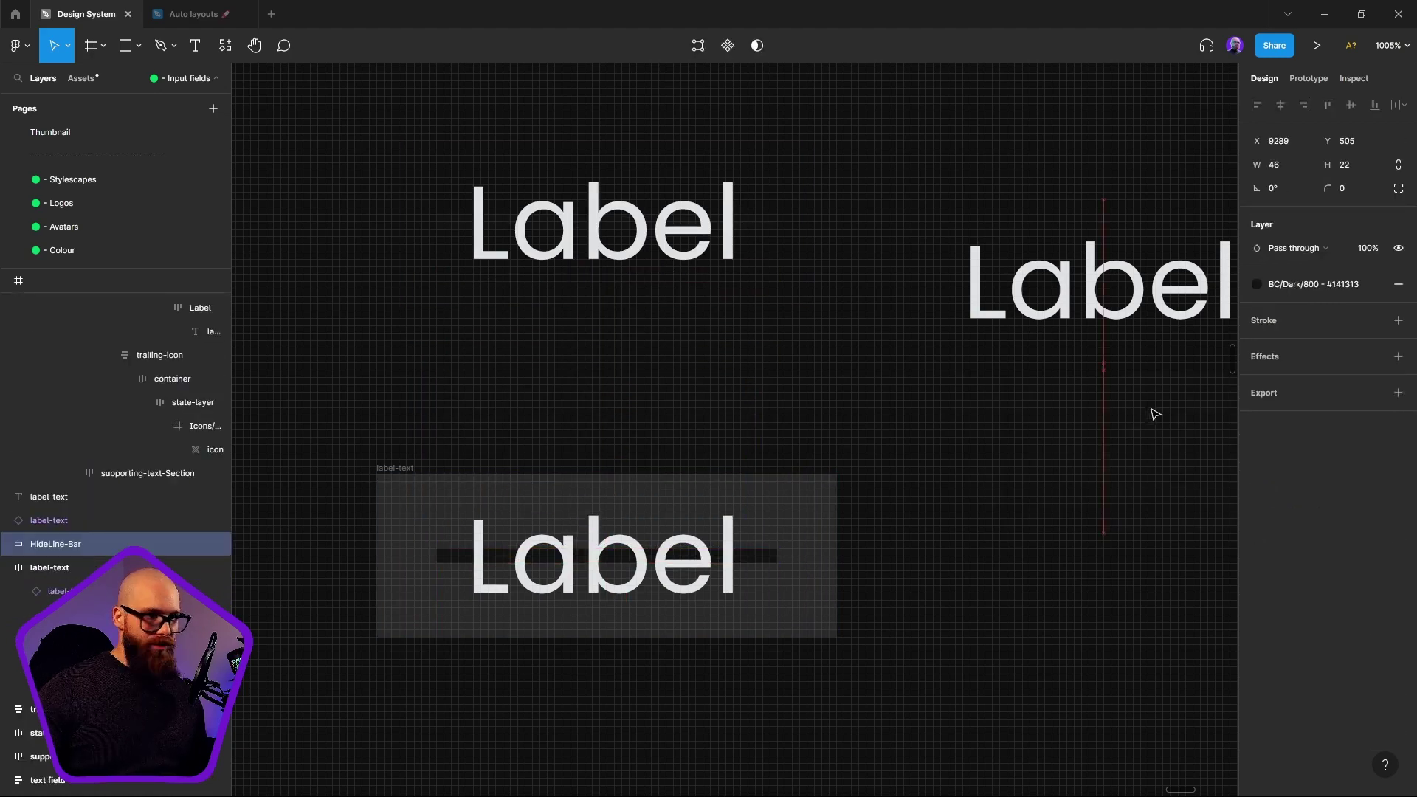
pyautogui.hscroll(3, 538, 437)
pyautogui.scroll(1, 538, 436)
pyautogui.moveTo(600, 454); pyautogui.dragTo(540, 490)
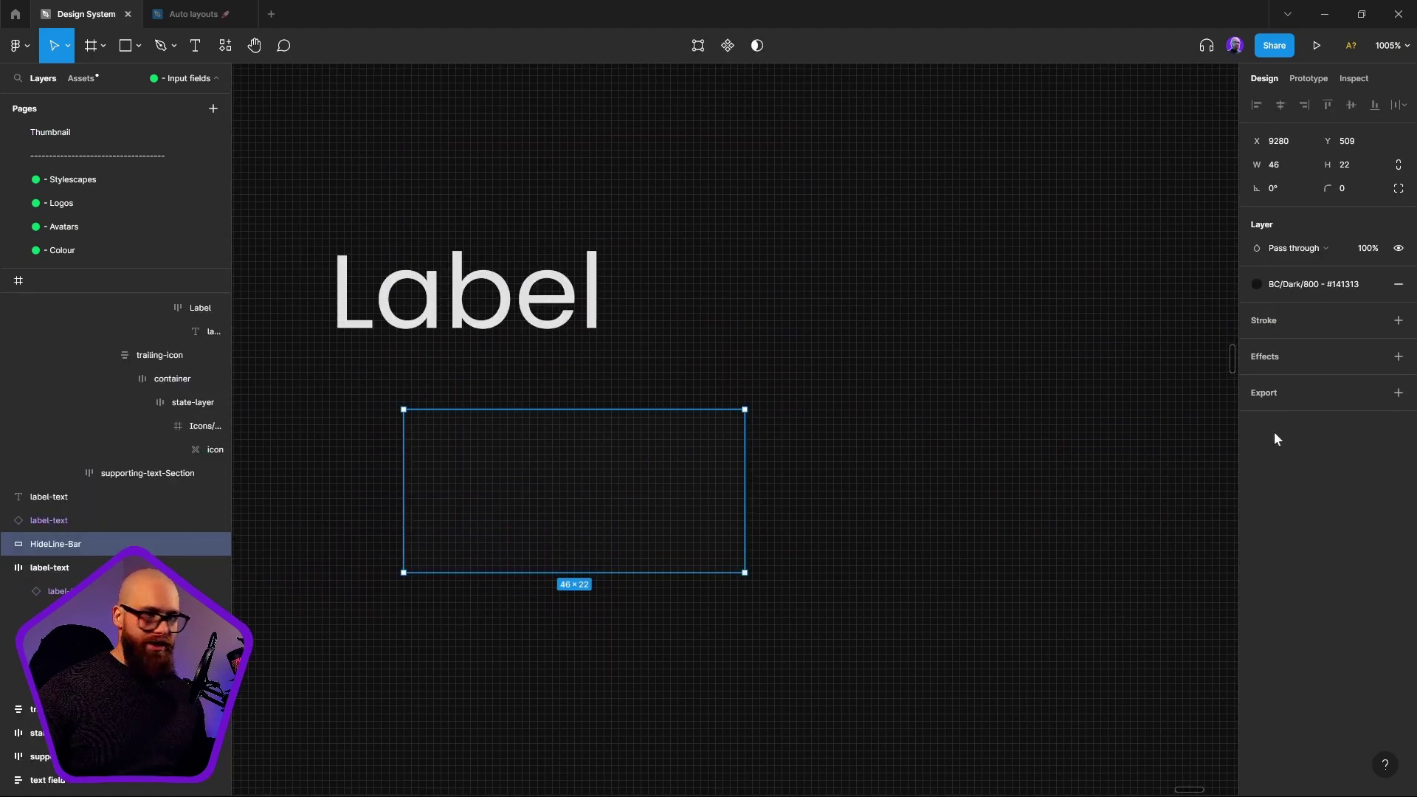
# Step: Change the HideLine-Bar copy's fill to BC/Dark/250 and set its height to 1
pyautogui.click(1297, 284)
pyautogui.click(1296, 392)
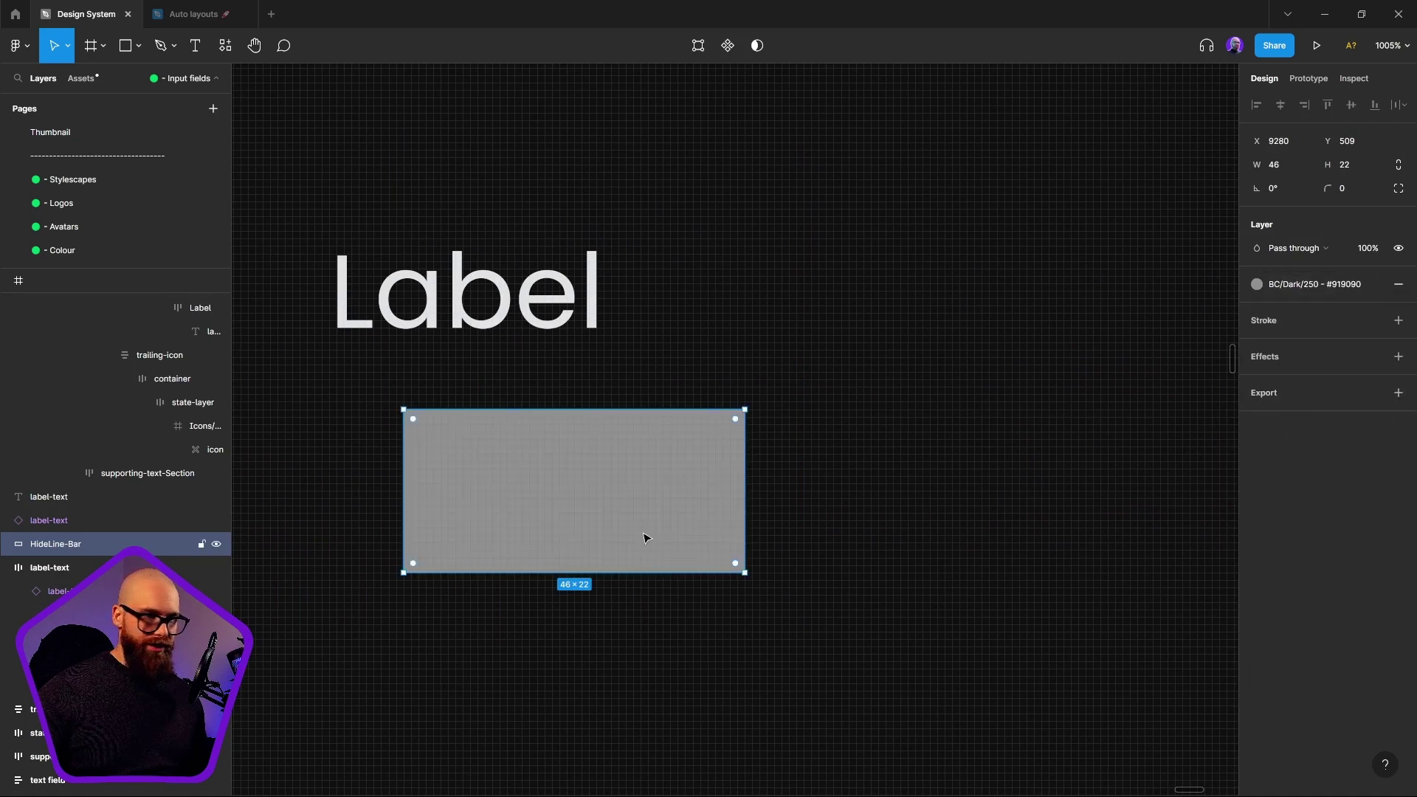
pyautogui.moveTo(572, 572); pyautogui.dragTo(595, 426)
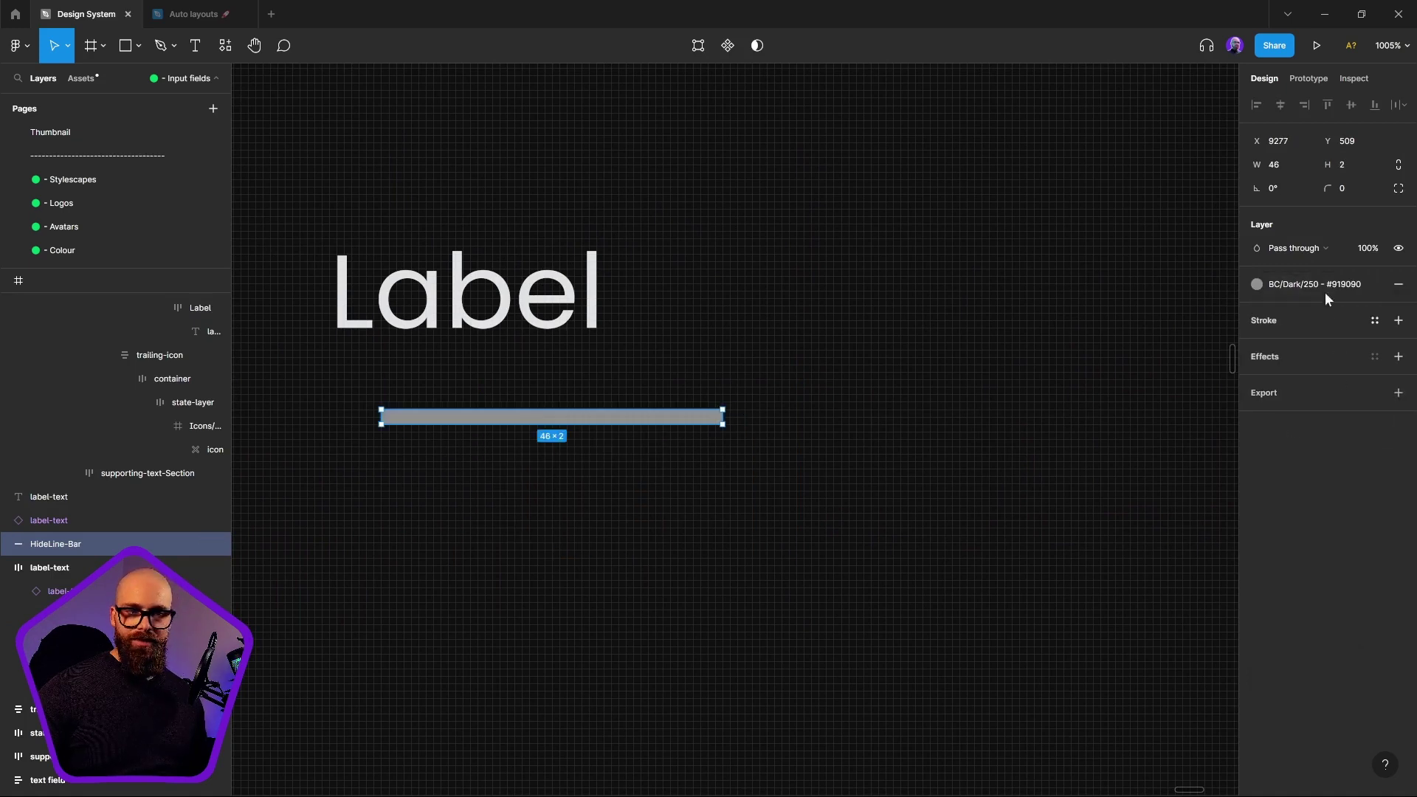
pyautogui.click(1350, 162)
pyautogui.write('1')
pyautogui.press('Return')
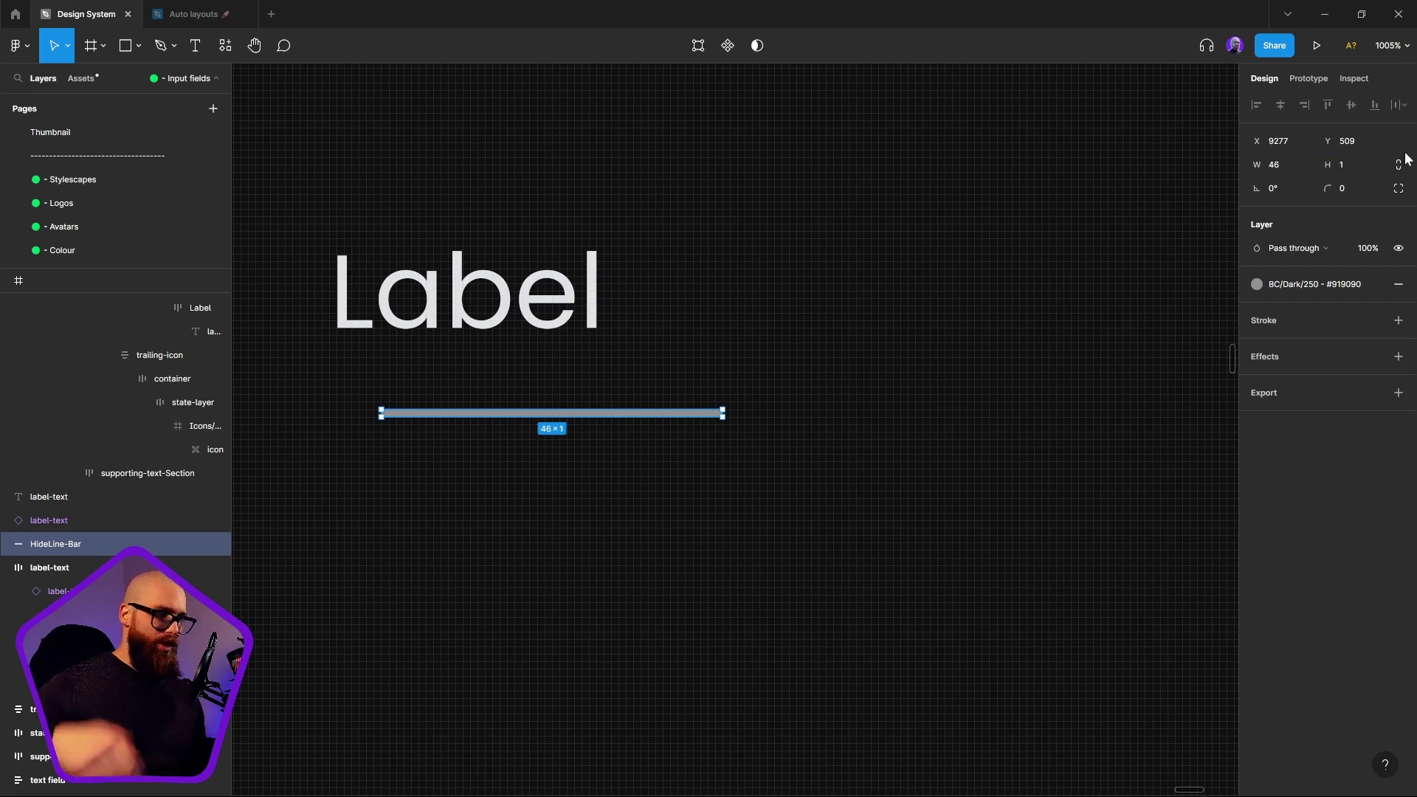
pyautogui.hscroll(-2, 657, 472)
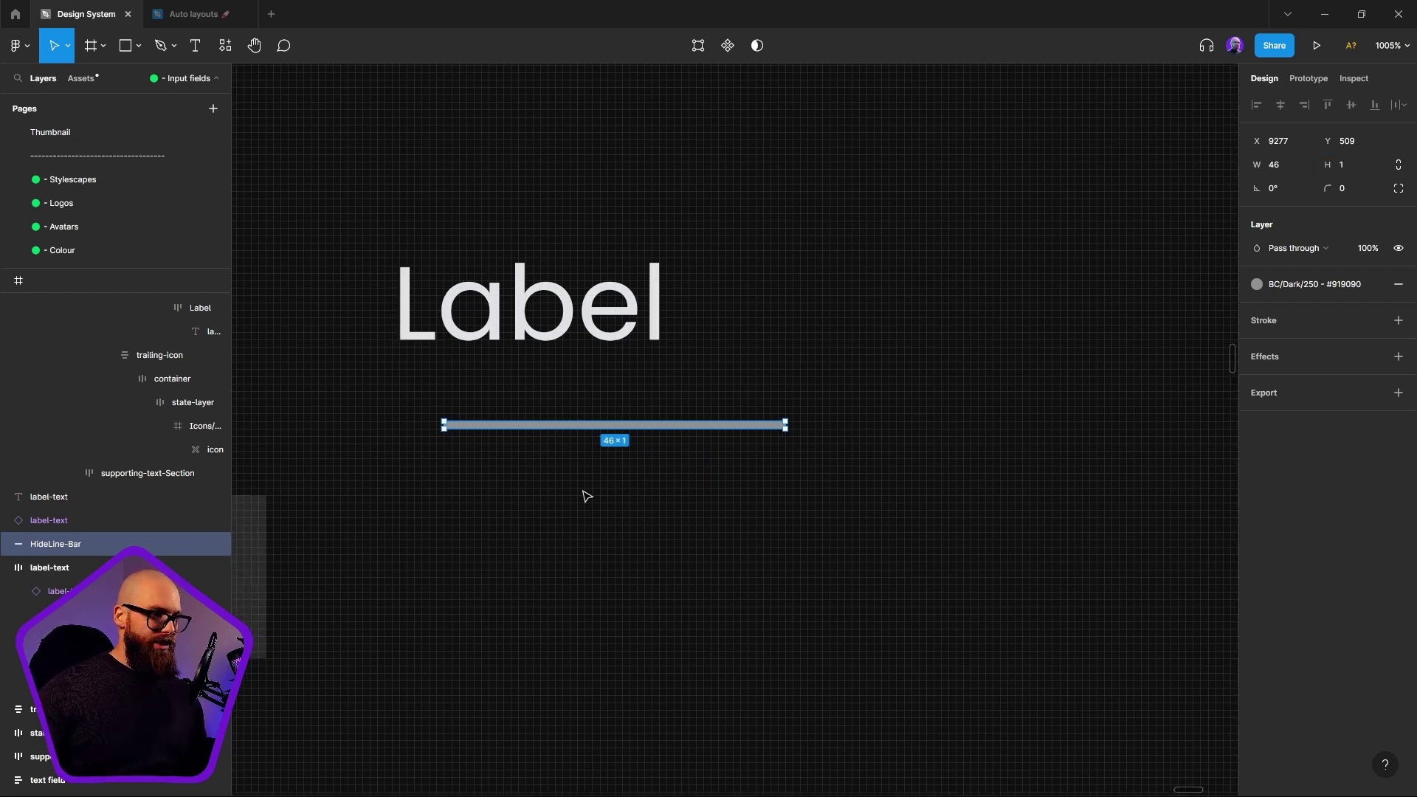
pyautogui.press('k')
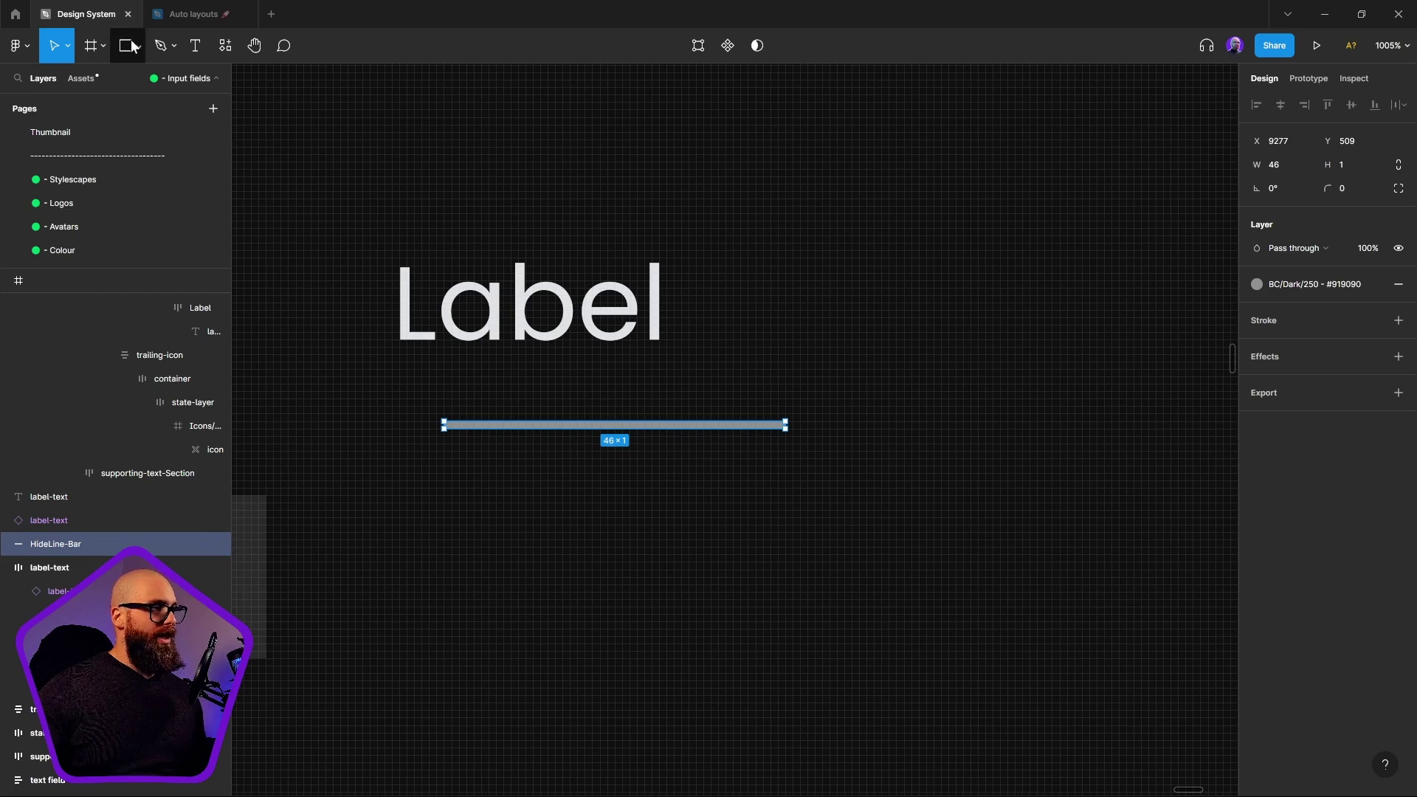
pyautogui.press('r')
pyautogui.moveTo(882, 370); pyautogui.dragTo(1129, 411)
pyautogui.moveTo(1033, 402)
pyautogui.mouseDown()
pyautogui.moveTo(930, 547)
pyautogui.moveTo(968, 566)
pyautogui.mouseUp()
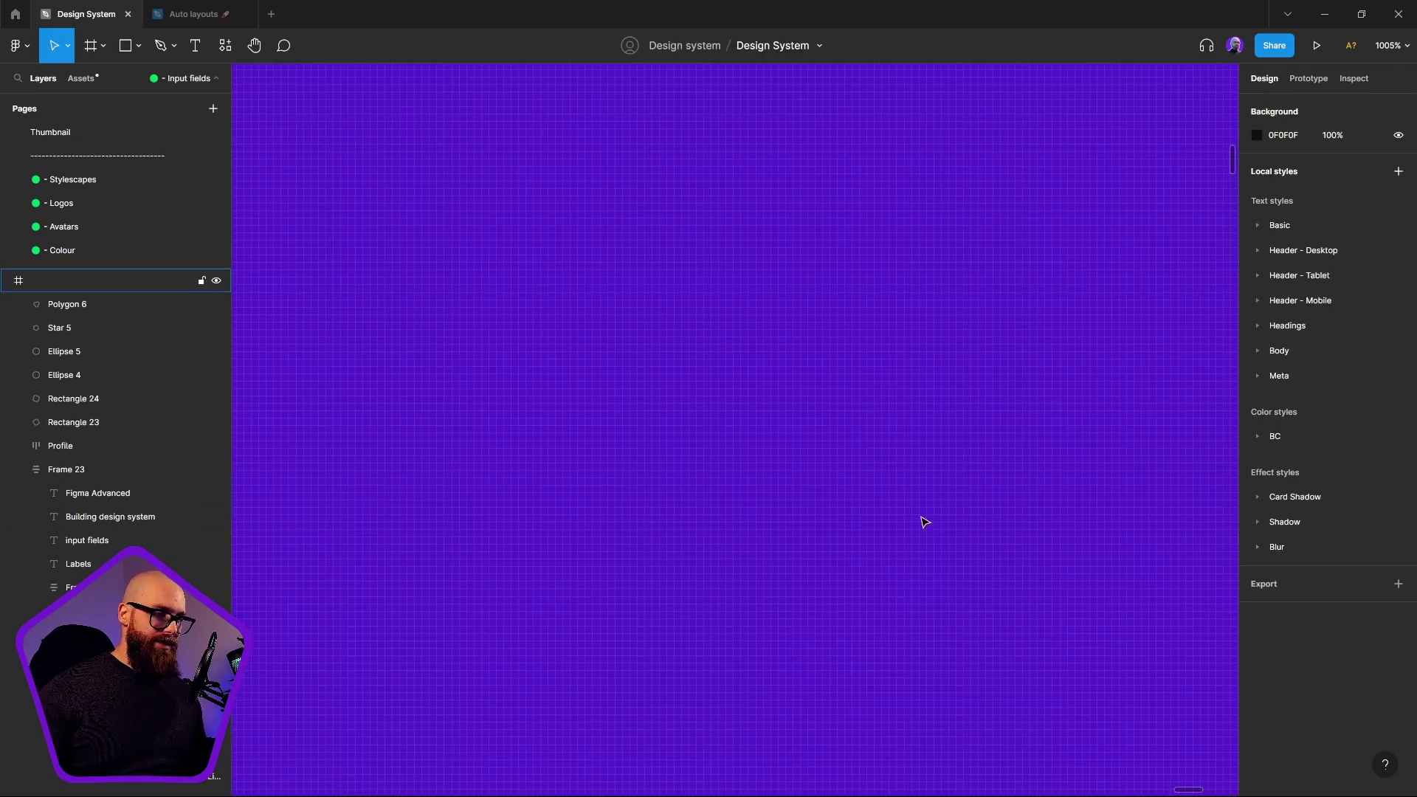
# Step: Draw a frame about 56 × 3 below the grey bar, and delete it
pyautogui.scroll(-10, 925, 522)
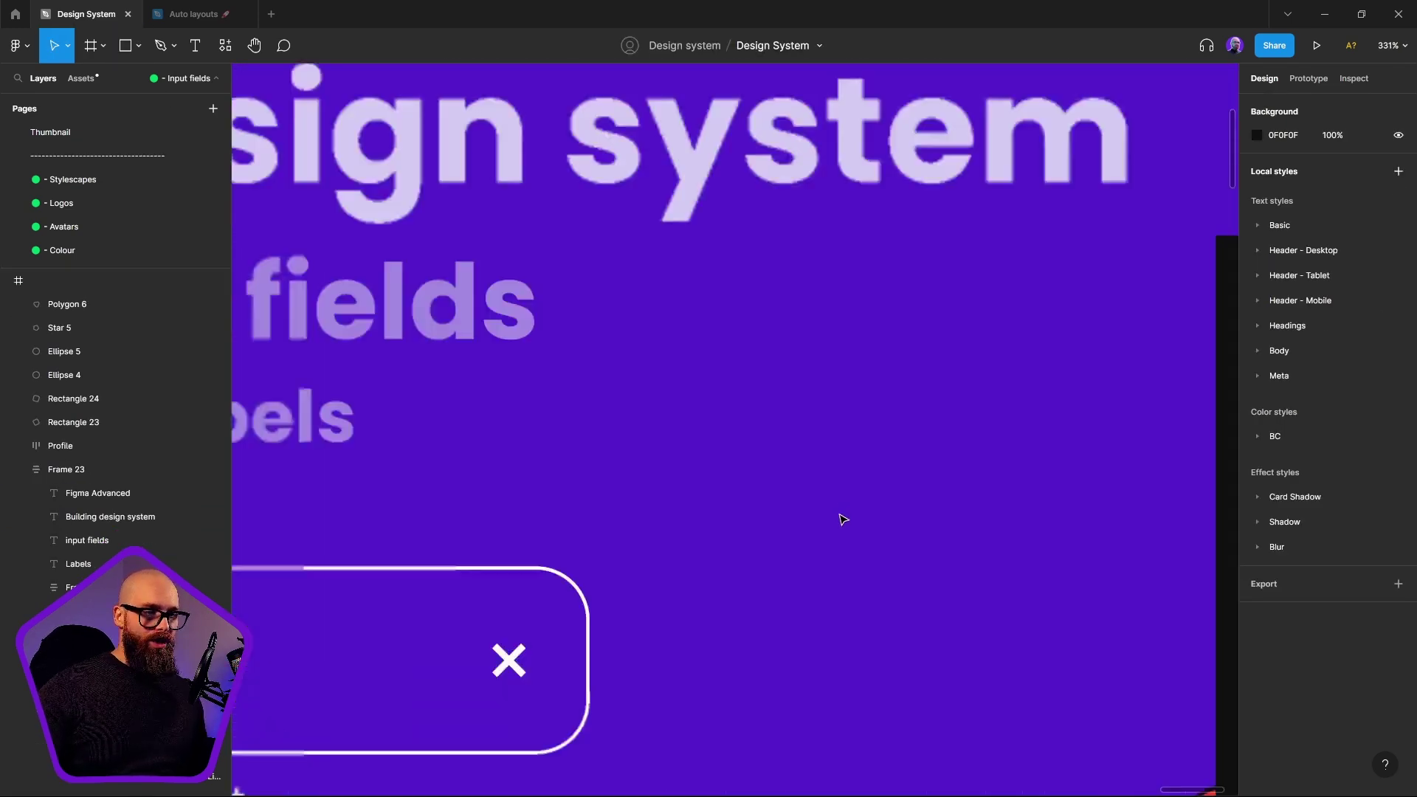
pyautogui.scroll(-5, 839, 570)
pyautogui.scroll(5, 690, 251)
pyautogui.scroll(10, 692, 290)
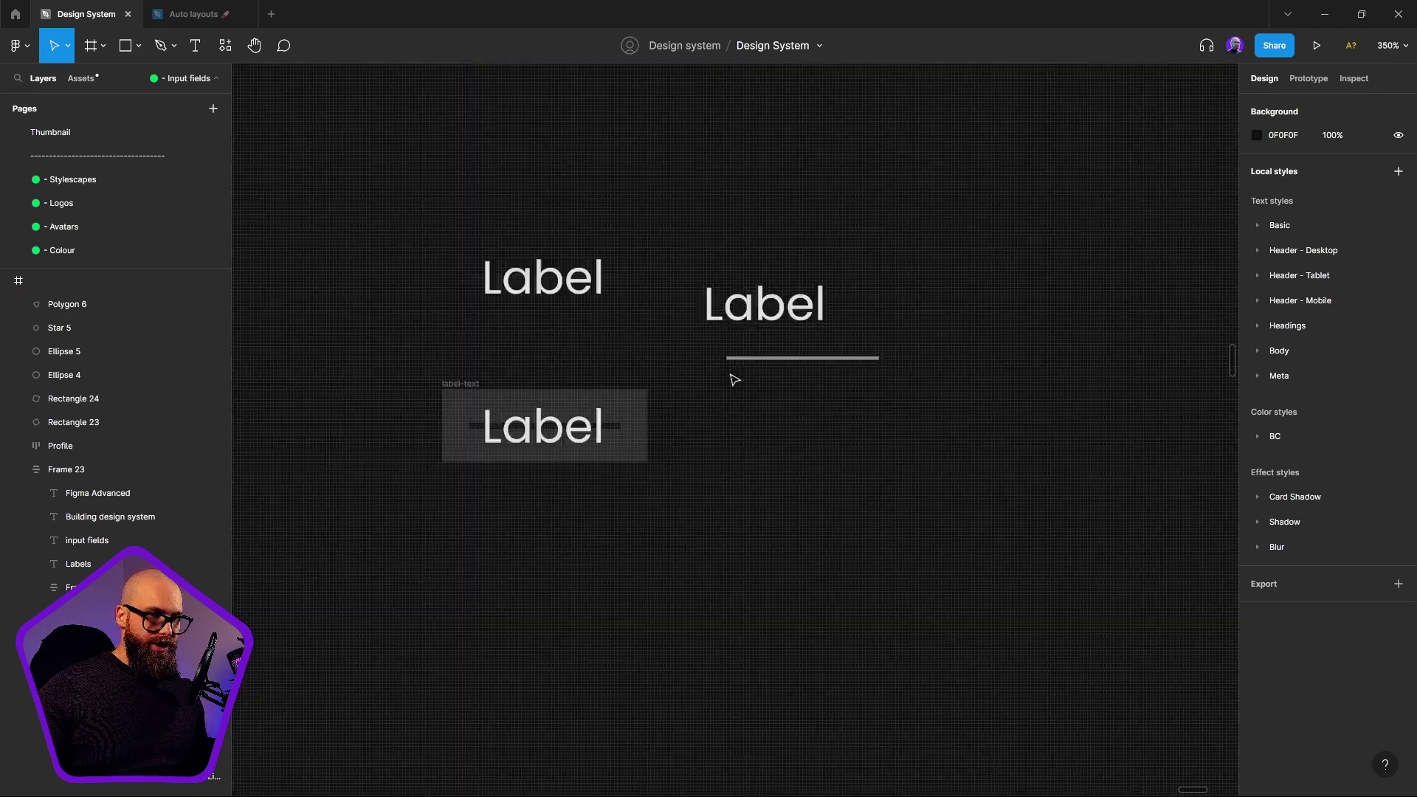
pyautogui.press('f')
pyautogui.moveTo(582, 539); pyautogui.dragTo(1074, 534)
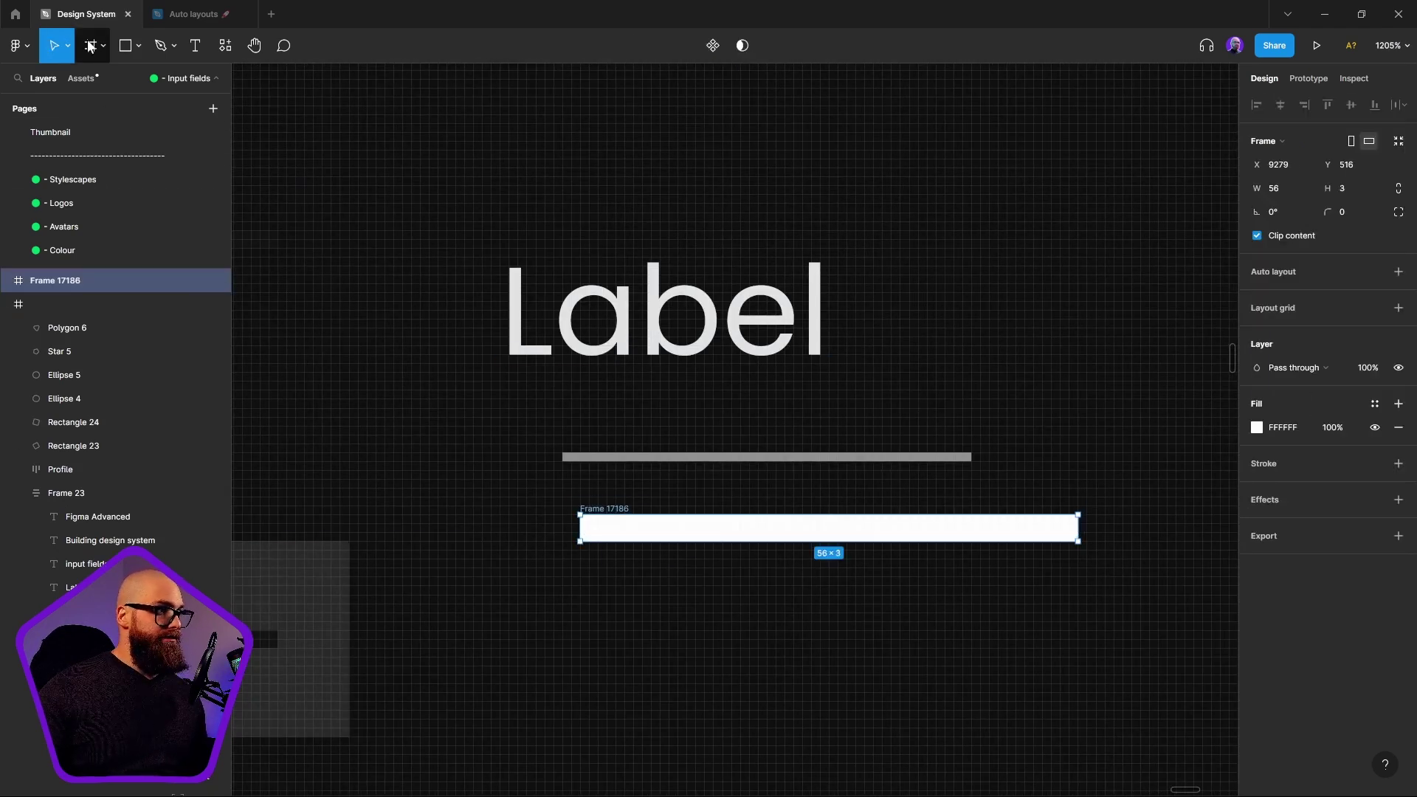
pyautogui.click(637, 469)
pyautogui.click(690, 537)
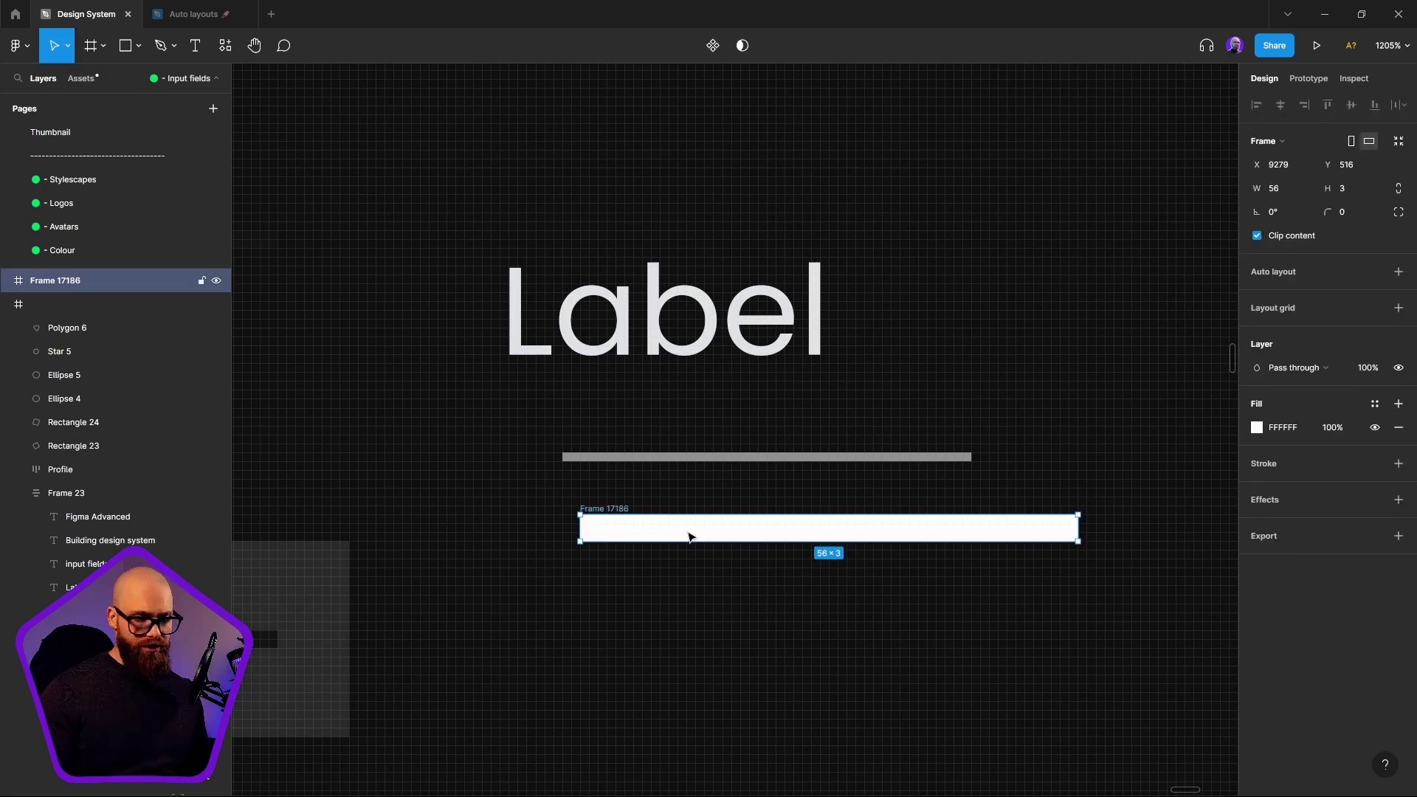
pyautogui.press('Delete')
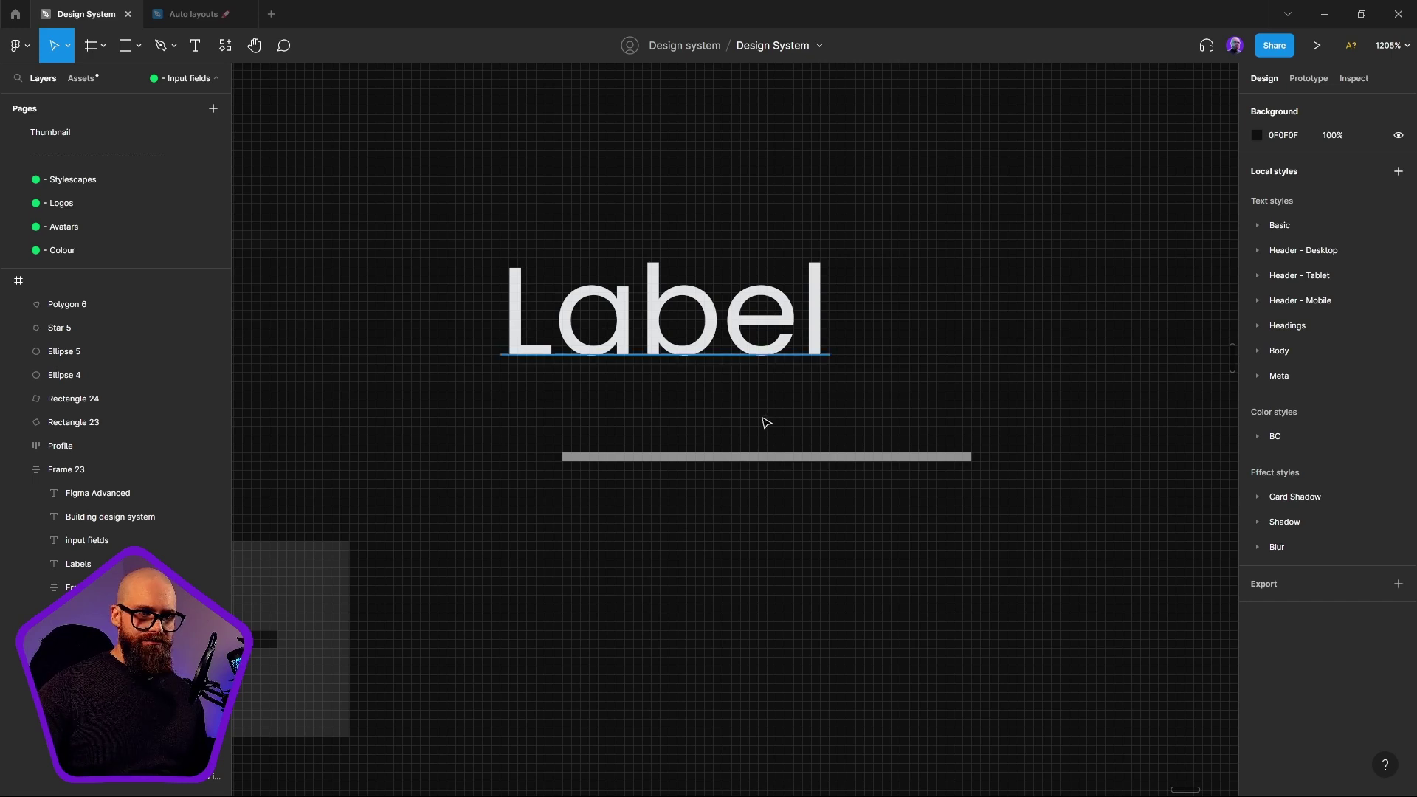
# Step: Move the loose Label text over the middle of the grey bar and rename the bar's layer to Bar
pyautogui.click(657, 329)
pyautogui.click(708, 458)
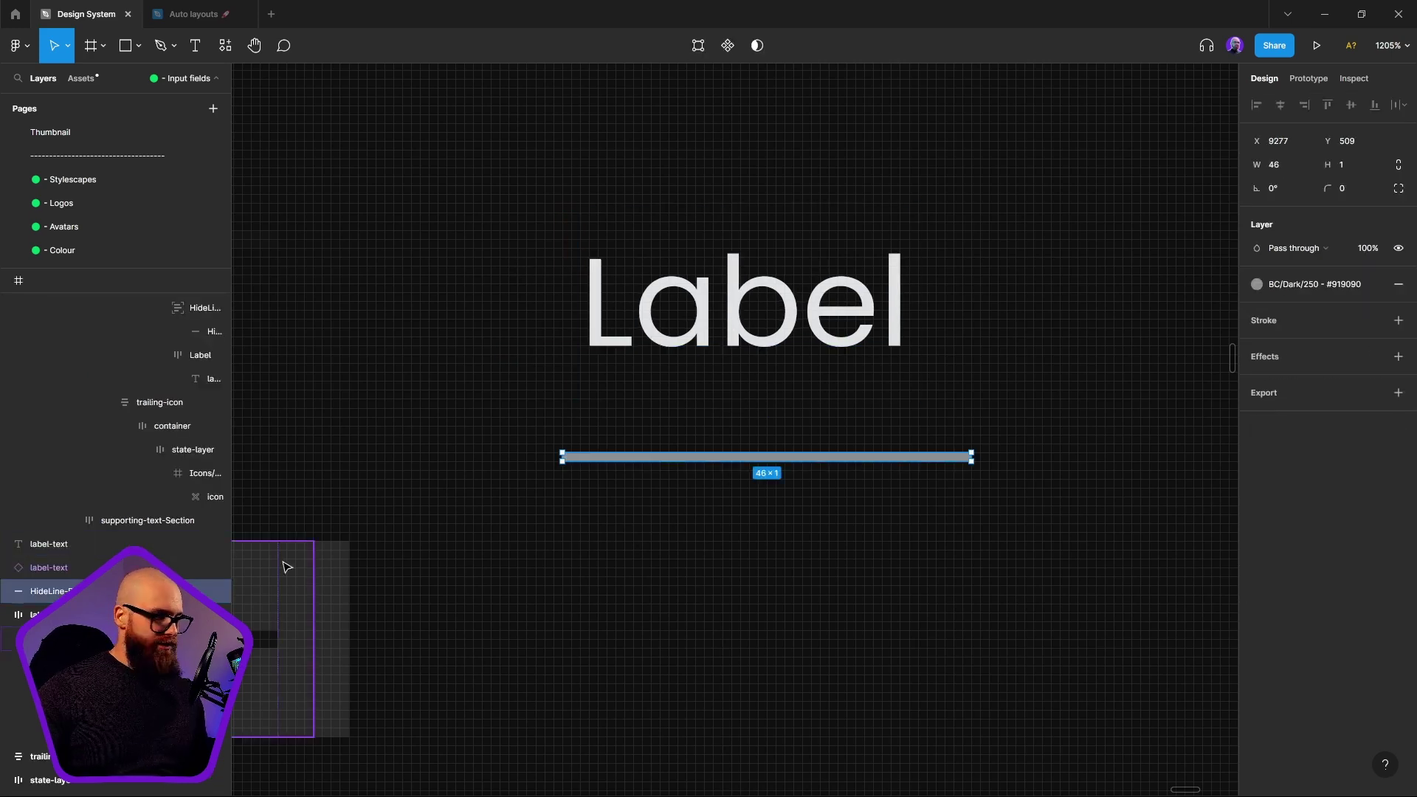
pyautogui.doubleClick(72, 591)
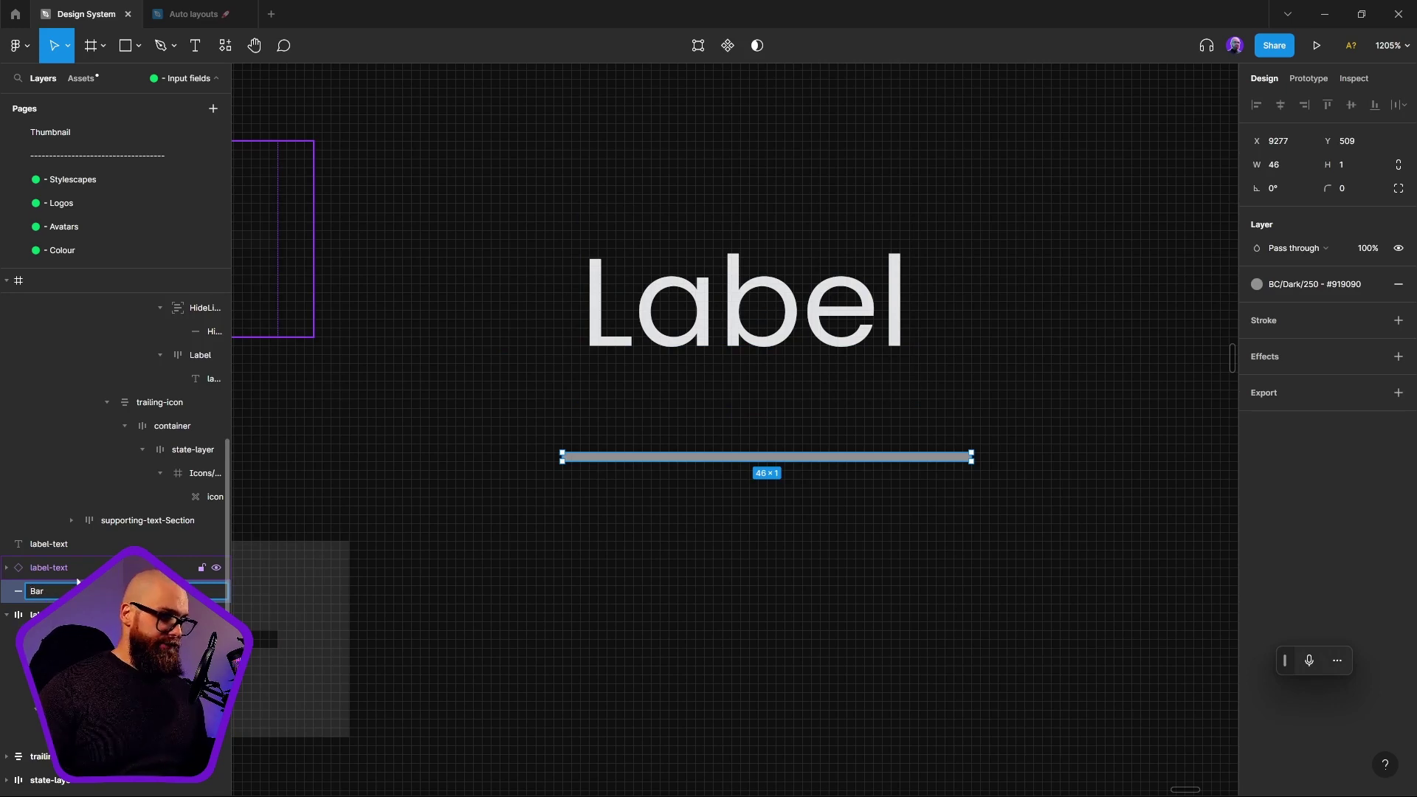
pyautogui.click(911, 500)
pyautogui.moveTo(599, 590); pyautogui.dragTo(1015, 488)
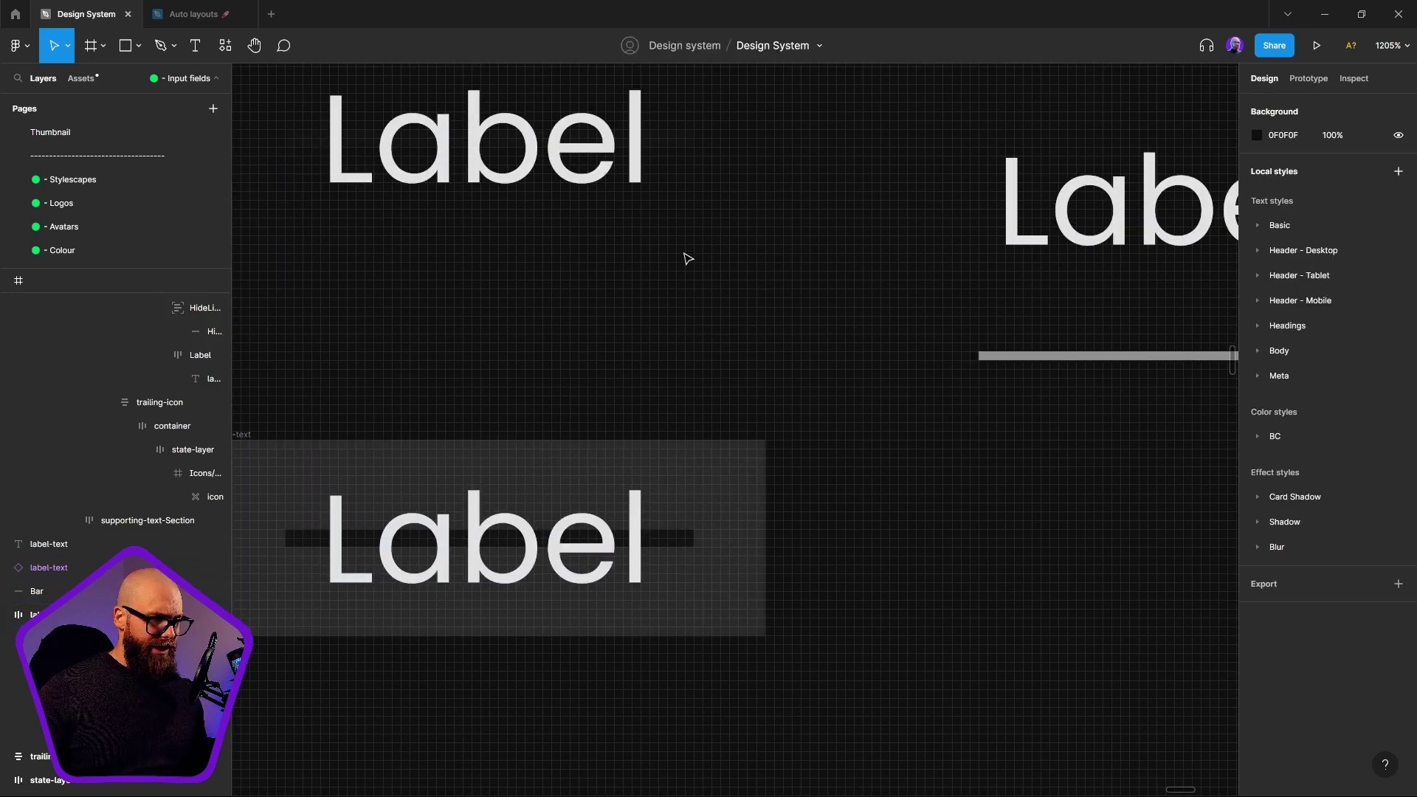
pyautogui.moveTo(786, 432); pyautogui.dragTo(646, 475)
pyautogui.moveTo(1023, 461); pyautogui.dragTo(683, 620)
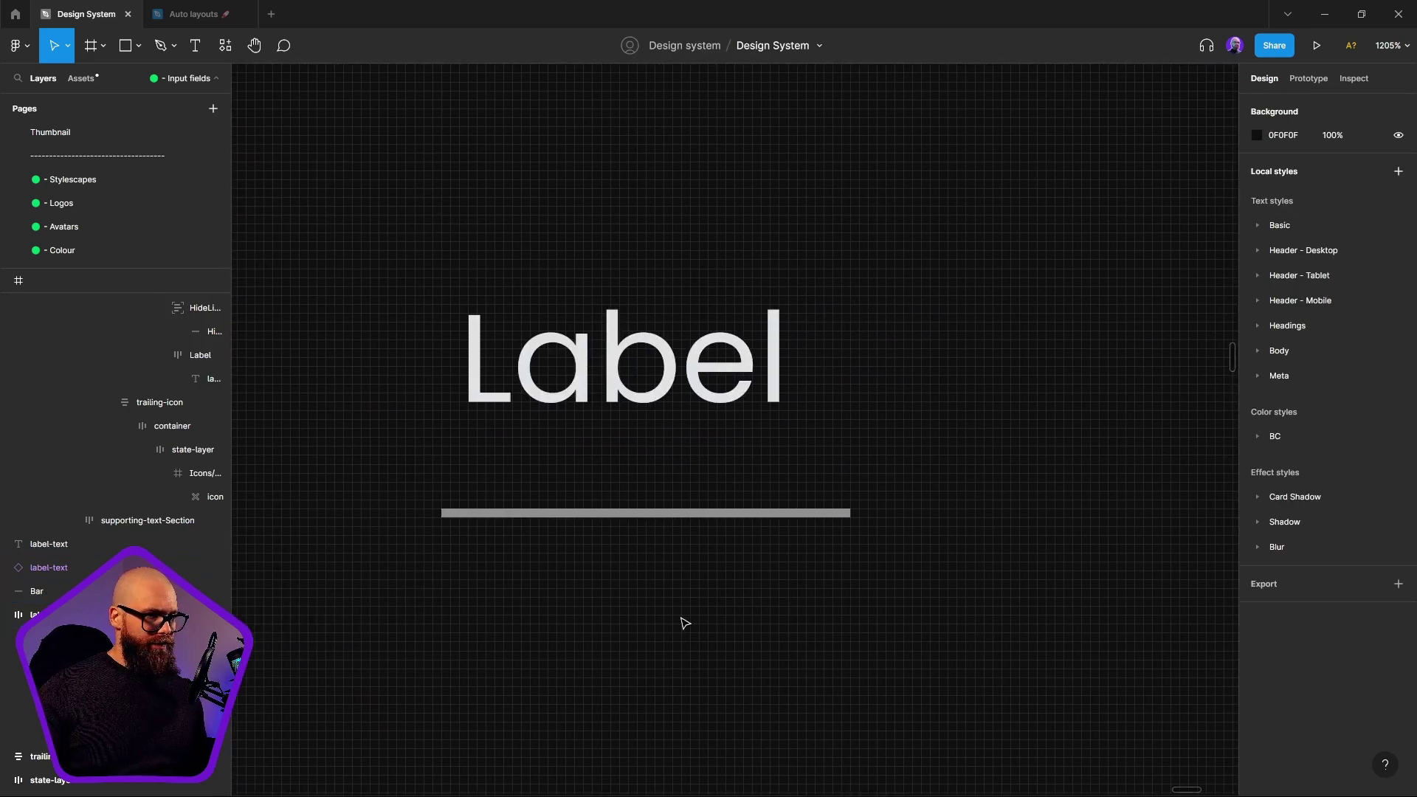
# Step: Draw a frame around the loose Label text, leaving a margin on every side
pyautogui.click(654, 422)
pyautogui.click(104, 46)
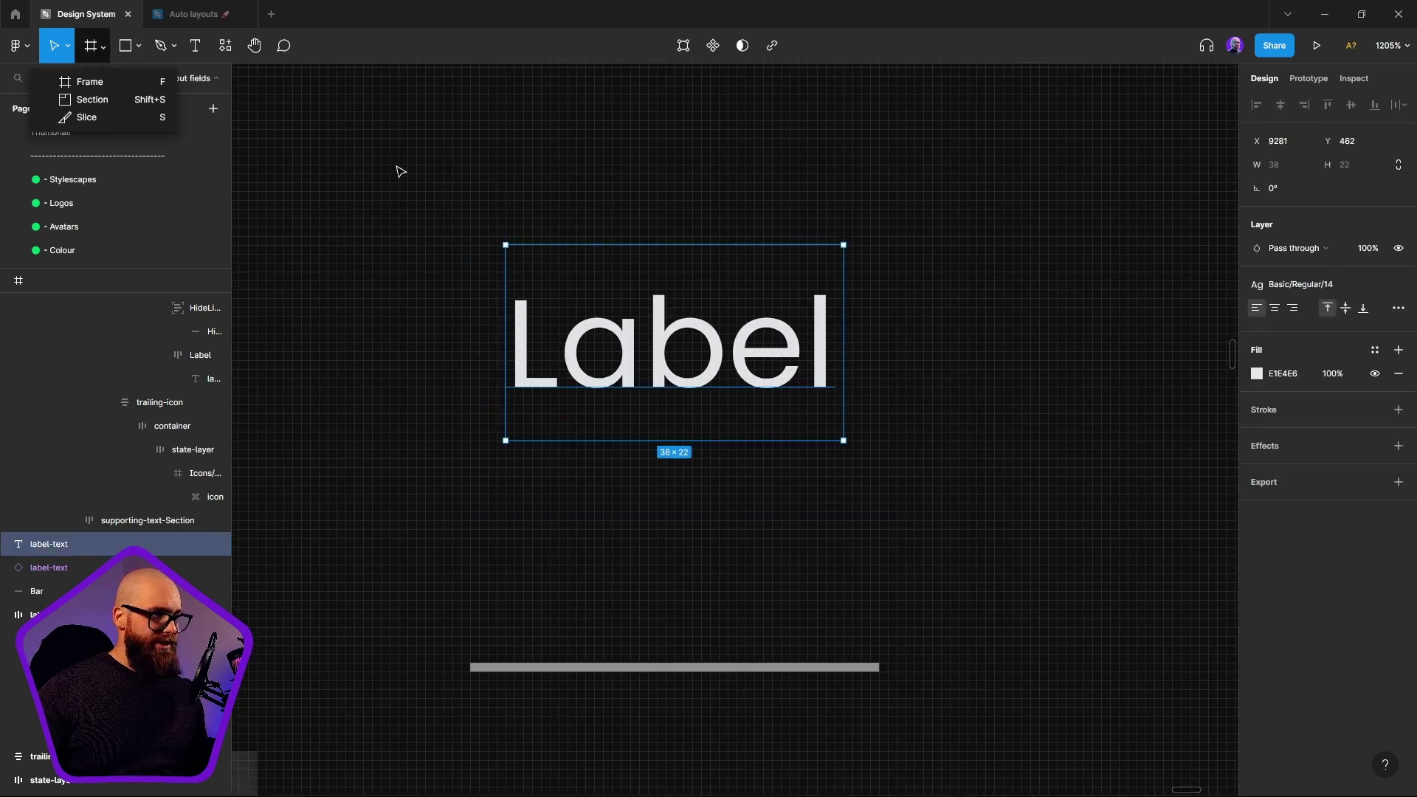
pyautogui.click(66, 82)
pyautogui.moveTo(399, 173); pyautogui.dragTo(978, 503)
# Step: Change the Label text's fill to dark grey 393939
pyautogui.click(699, 367)
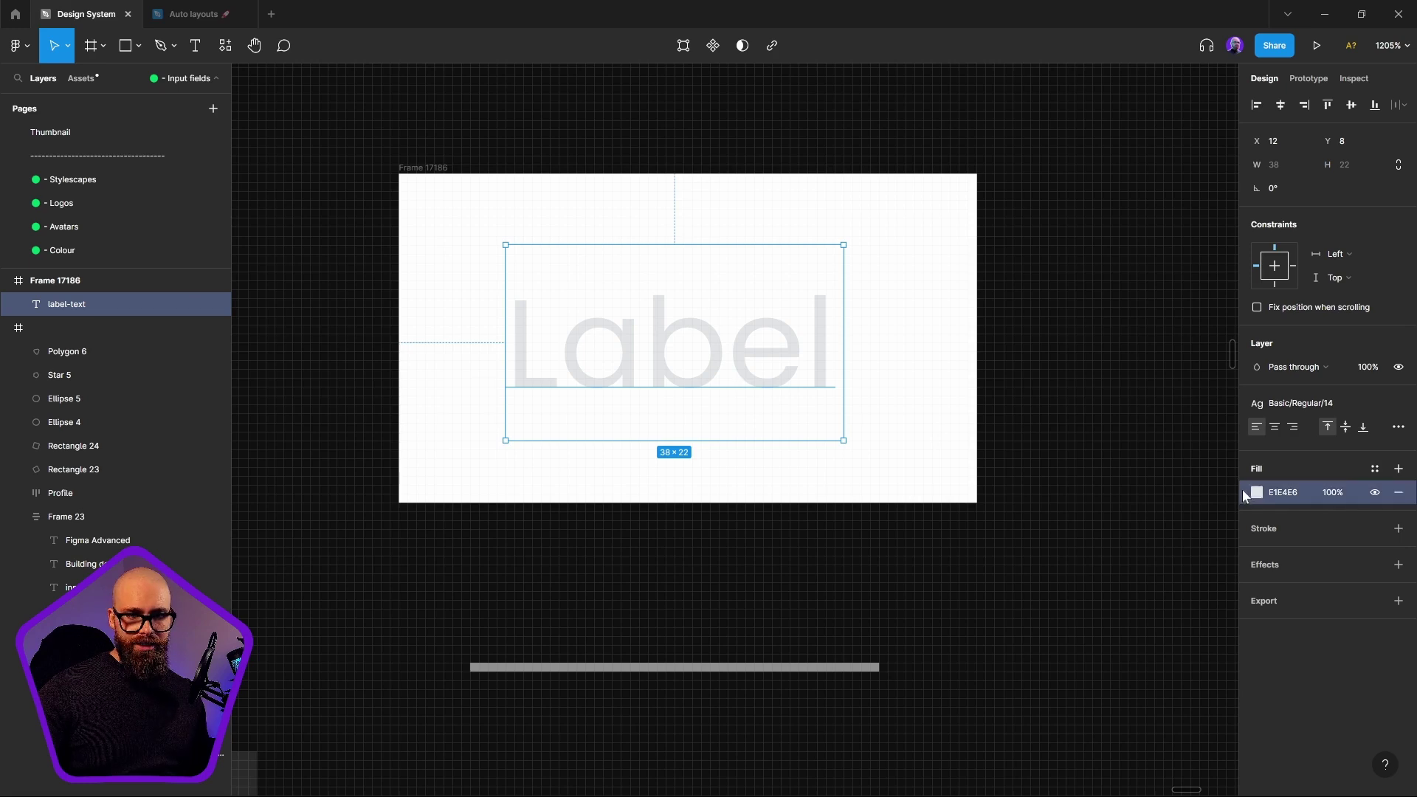
pyautogui.click(1257, 493)
pyautogui.moveTo(1238, 566); pyautogui.dragTo(870, 561)
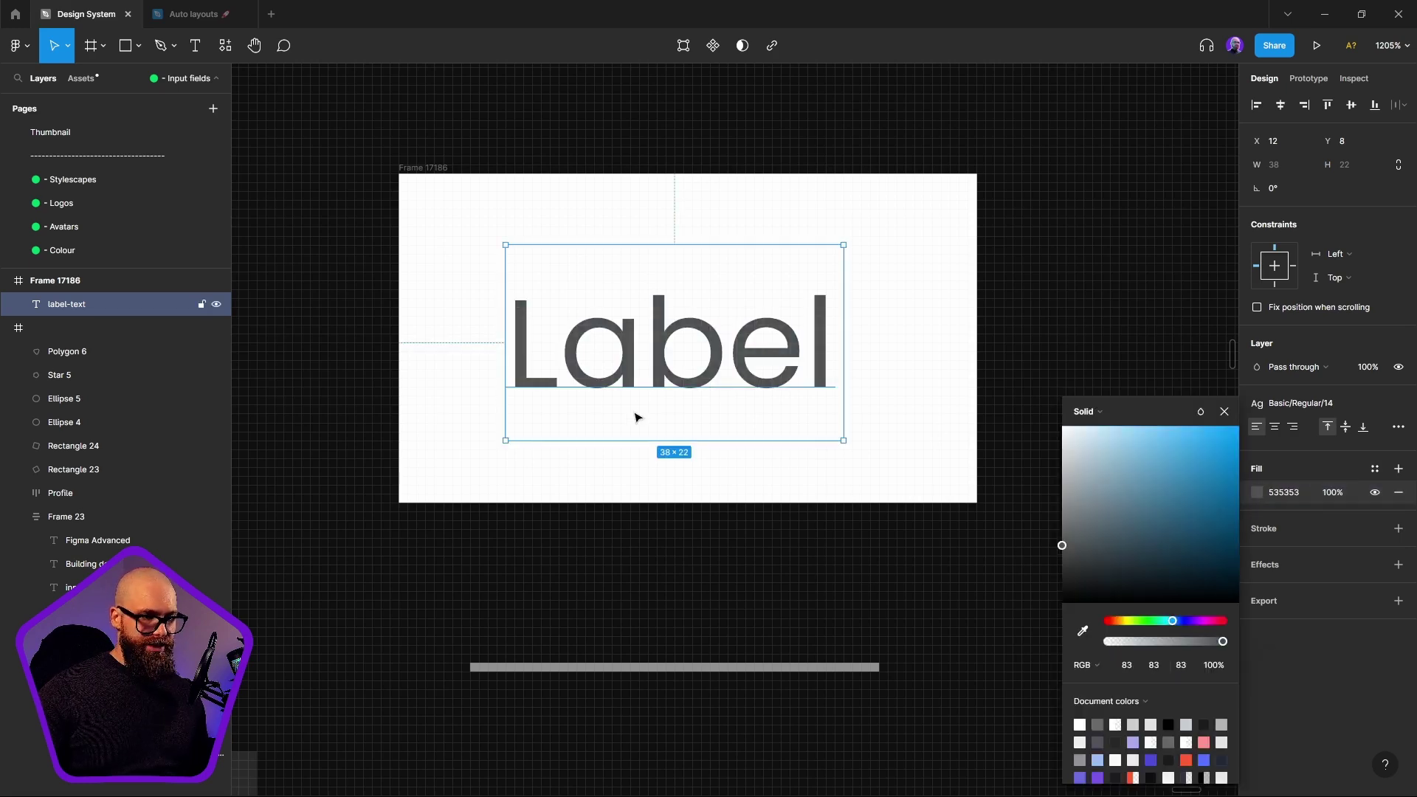
pyautogui.moveTo(1113, 563); pyautogui.dragTo(1056, 563)
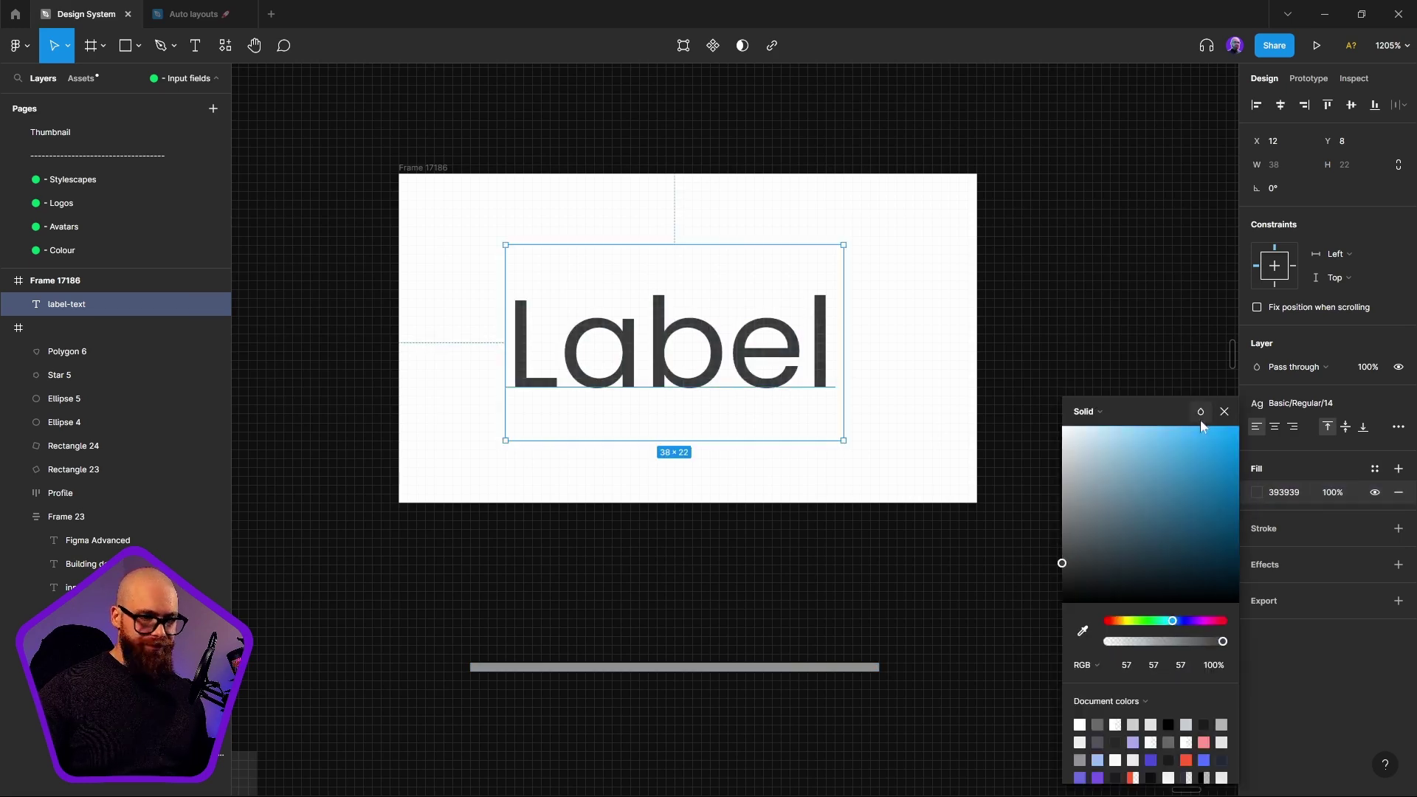
pyautogui.click(692, 506)
# Step: Add auto layout to the frame around the Label text and set its vertical padding to 0
pyautogui.click(671, 497)
pyautogui.hotkey('shift', 'a')
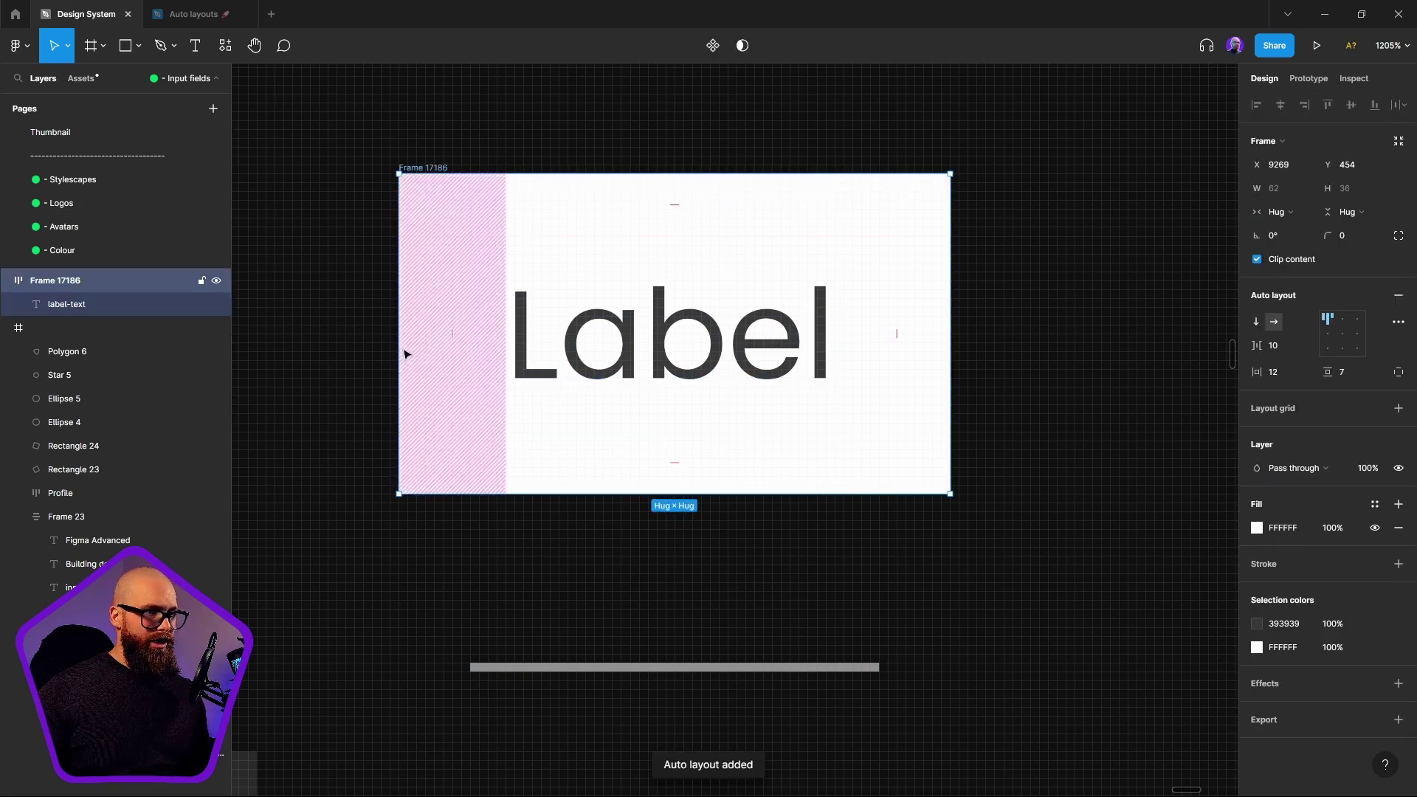
pyautogui.click(1359, 374)
pyautogui.write('0')
pyautogui.press('Return')
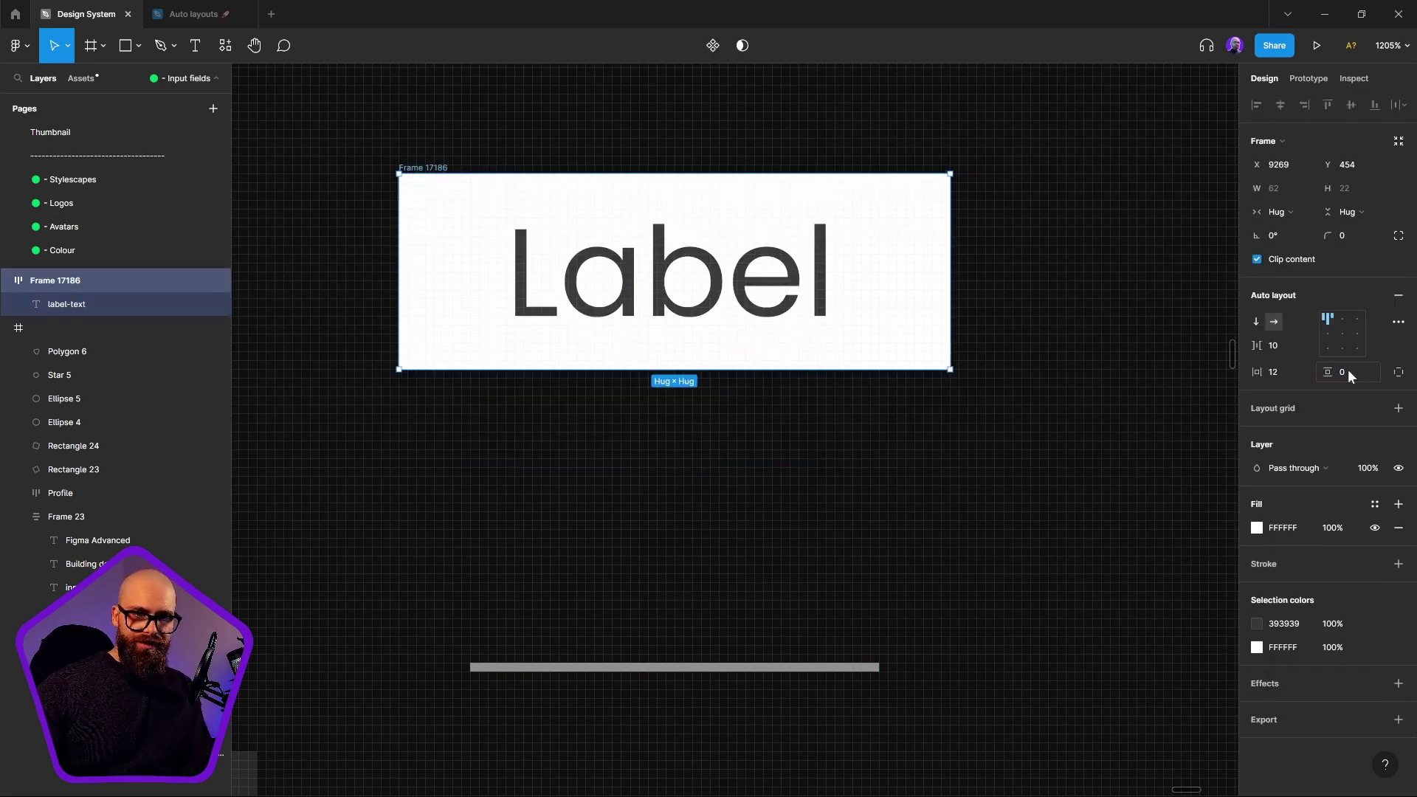
# Step: Set the label frame's horizontal padding to 8 and its item spacing to 0
pyautogui.click(1283, 381)
pyautogui.press('Return')
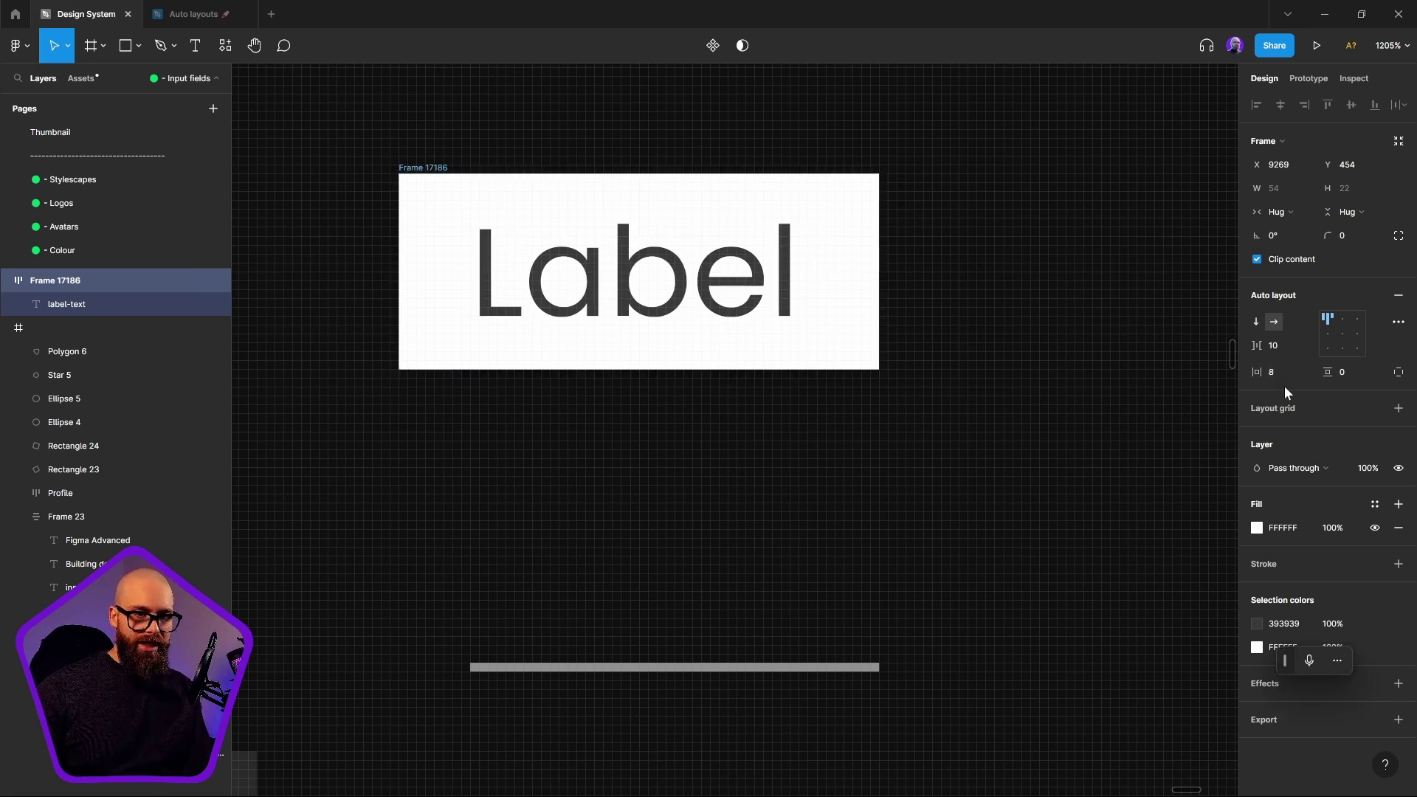
pyautogui.click(1305, 350)
pyautogui.write('0')
pyautogui.press('Return')
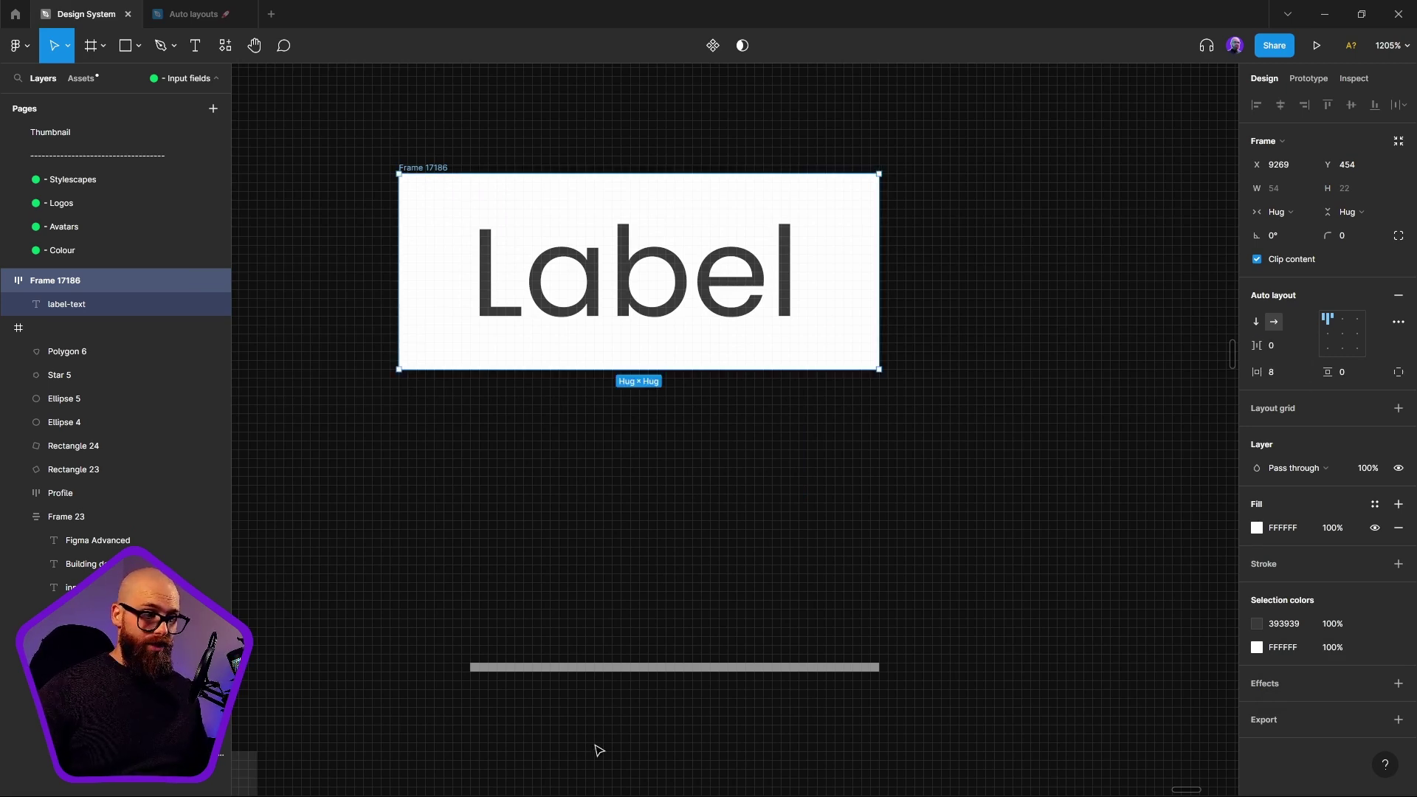
# Step: Rename the frame containing the Label text as Label-Section
pyautogui.scroll(5, 612, 520)
pyautogui.hscroll(-2, 613, 521)
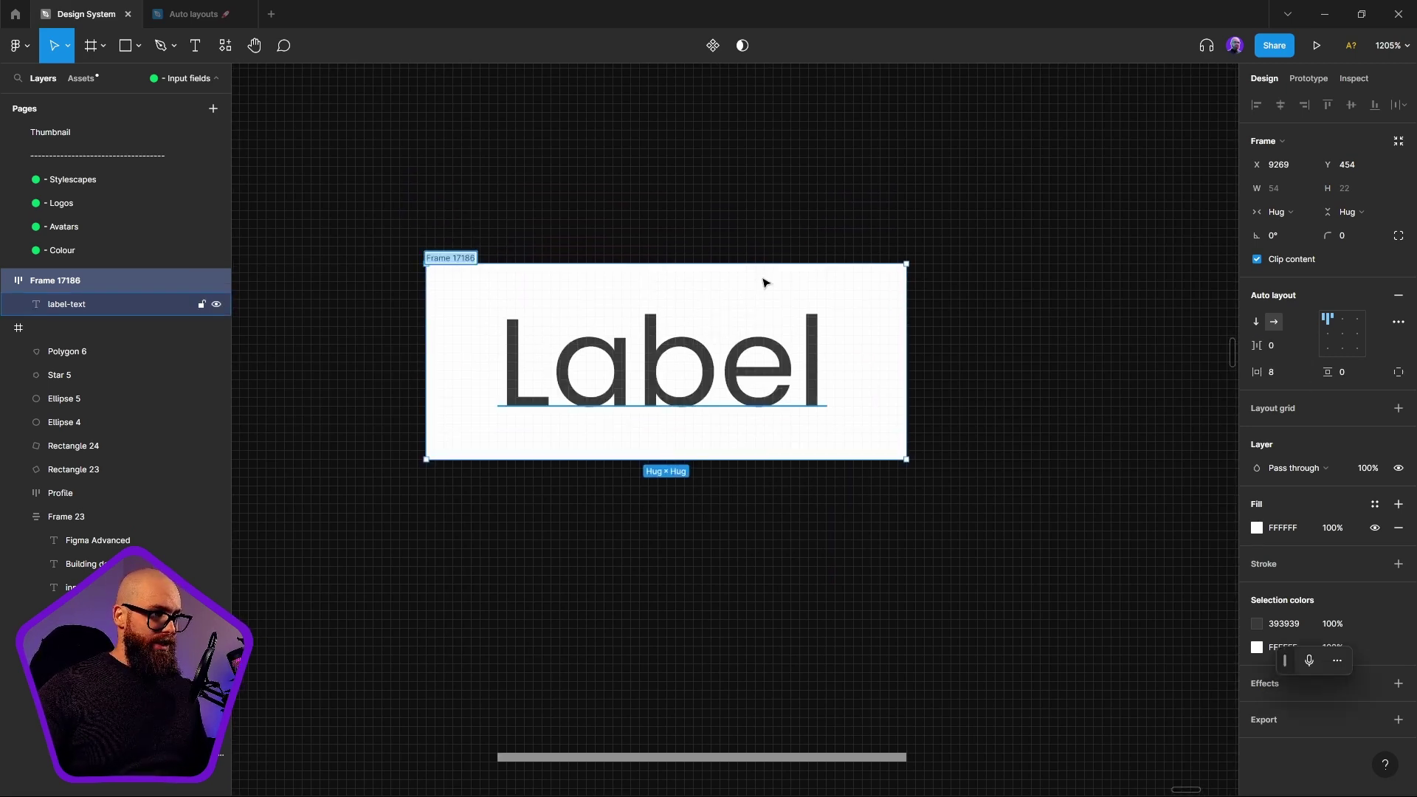
pyautogui.doubleClick(625, 361)
pyautogui.press('Escape')
pyautogui.press('Escape')
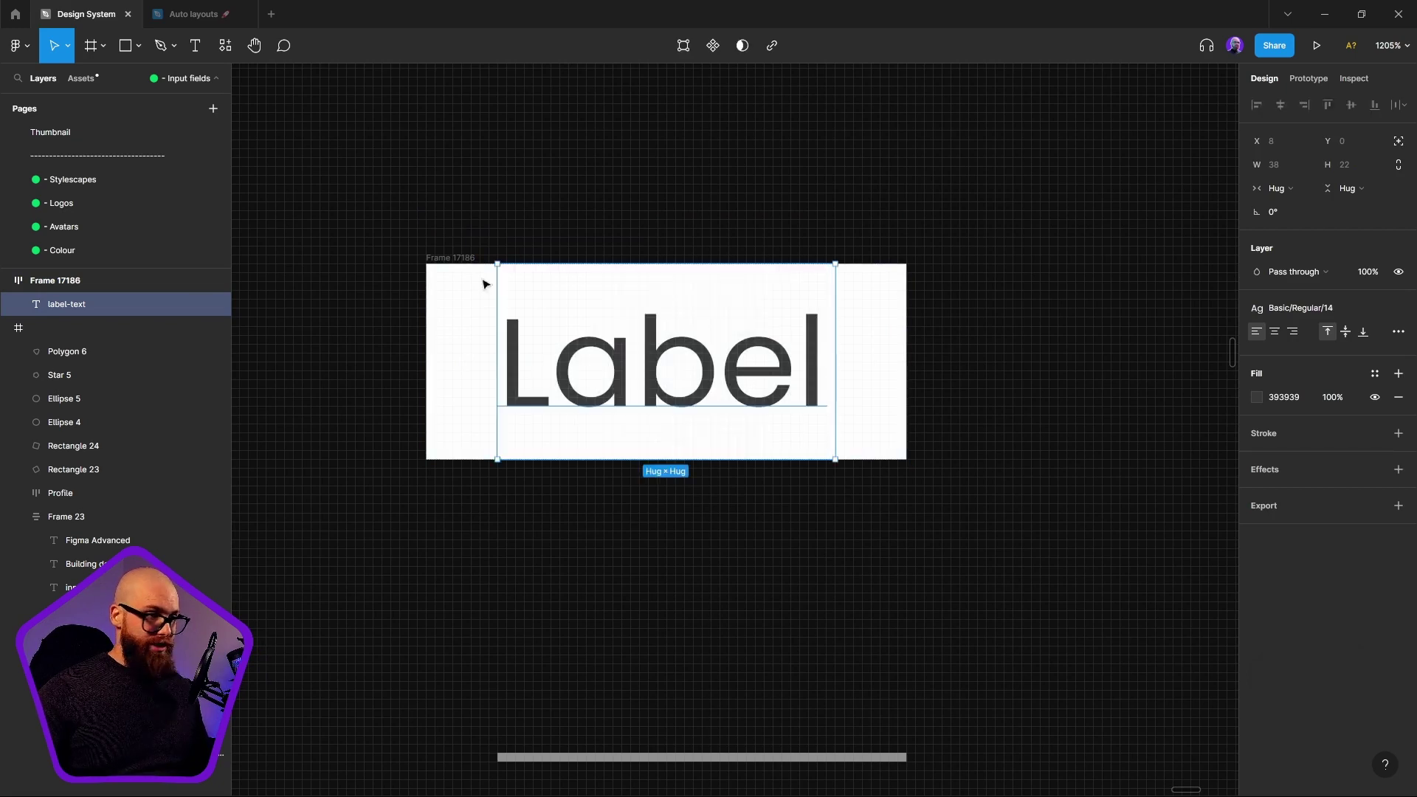
pyautogui.write('Label-Sectio')
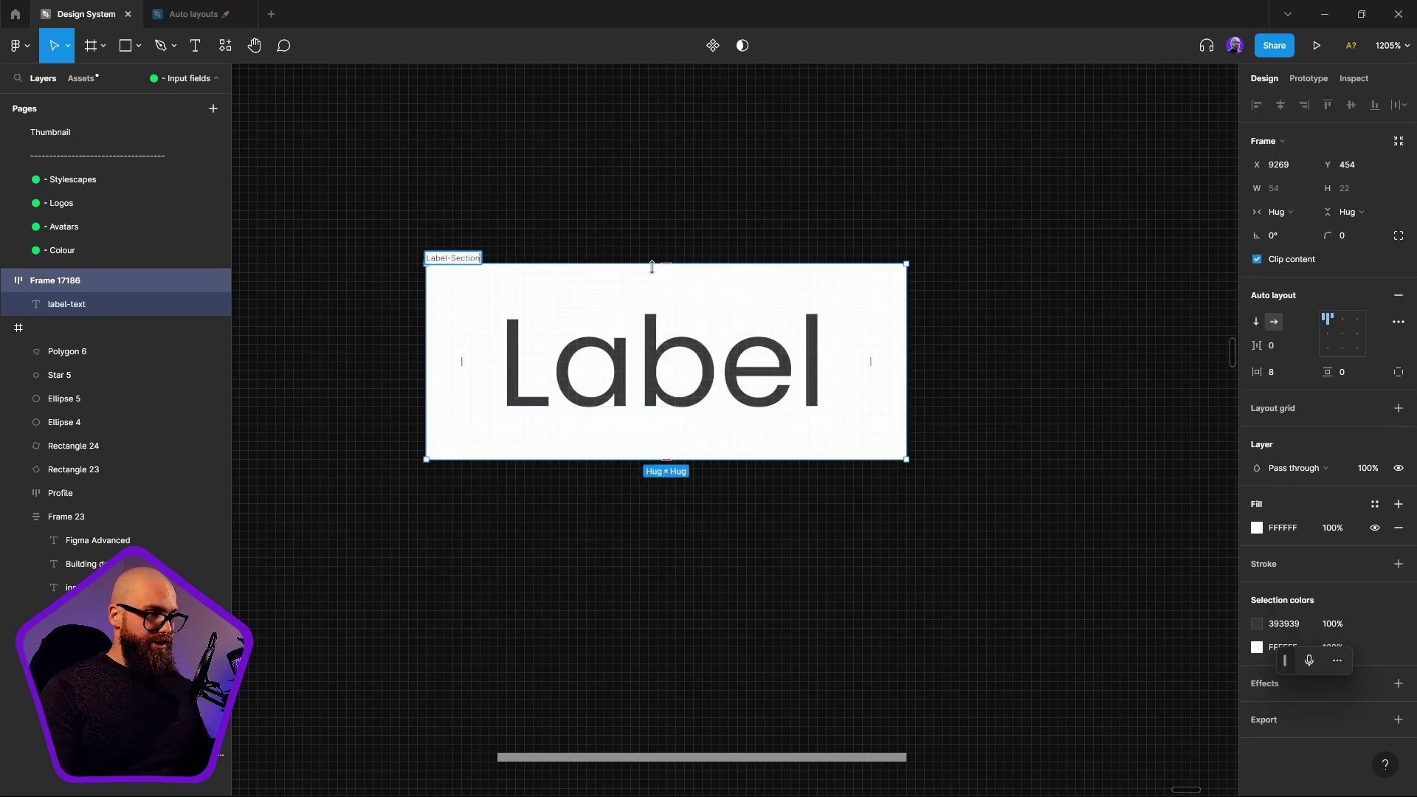
pyautogui.write('n')
pyautogui.press('Return')
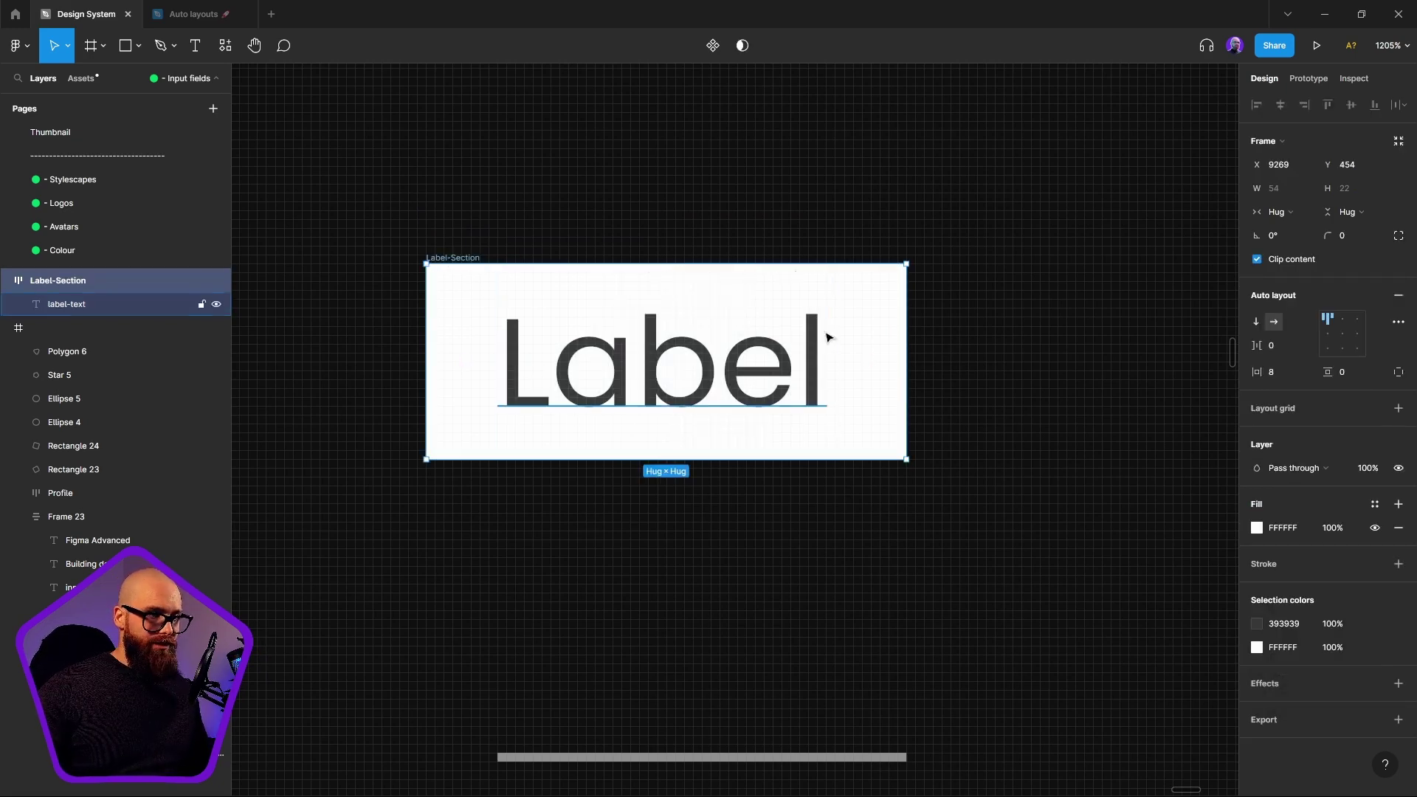
# Step: Duplicate the Label-Section frame directly below the original and delete the Label text from the copy
pyautogui.moveTo(454, 258); pyautogui.dragTo(454, 463)
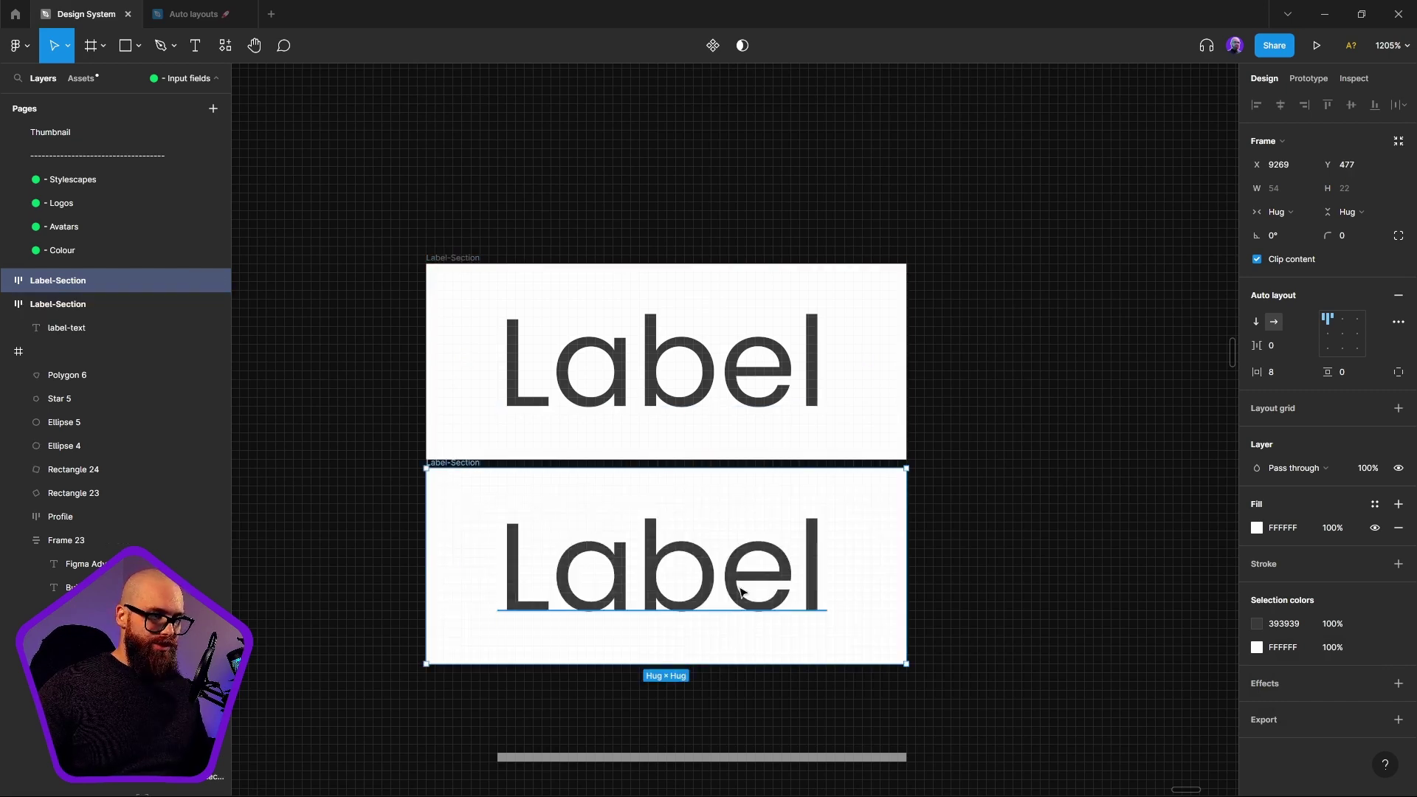
pyautogui.click(659, 588)
pyautogui.hscroll(3, 634, 588)
pyautogui.press('Delete')
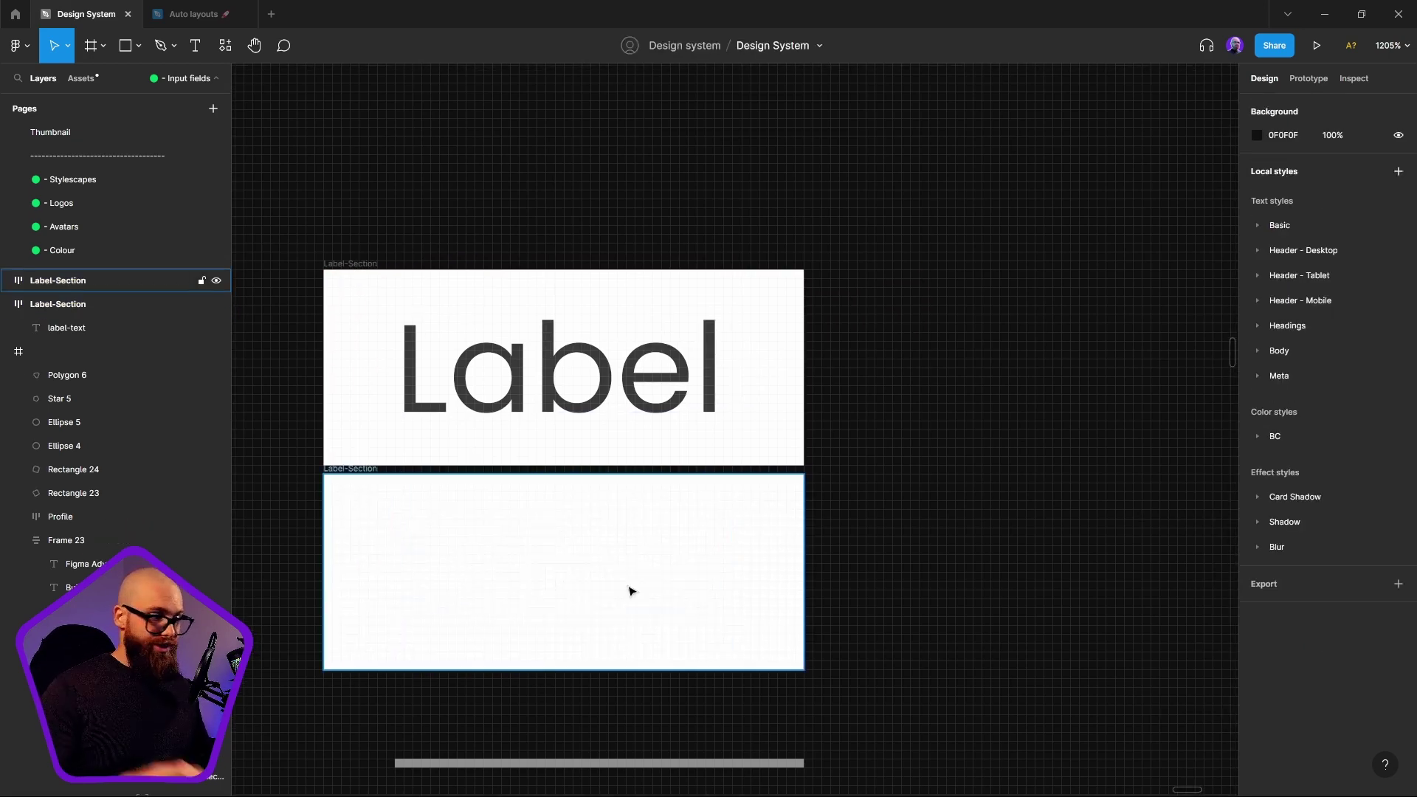
# Step: Move the grey Bar into the empty lower Label-Section frame
pyautogui.click(631, 593)
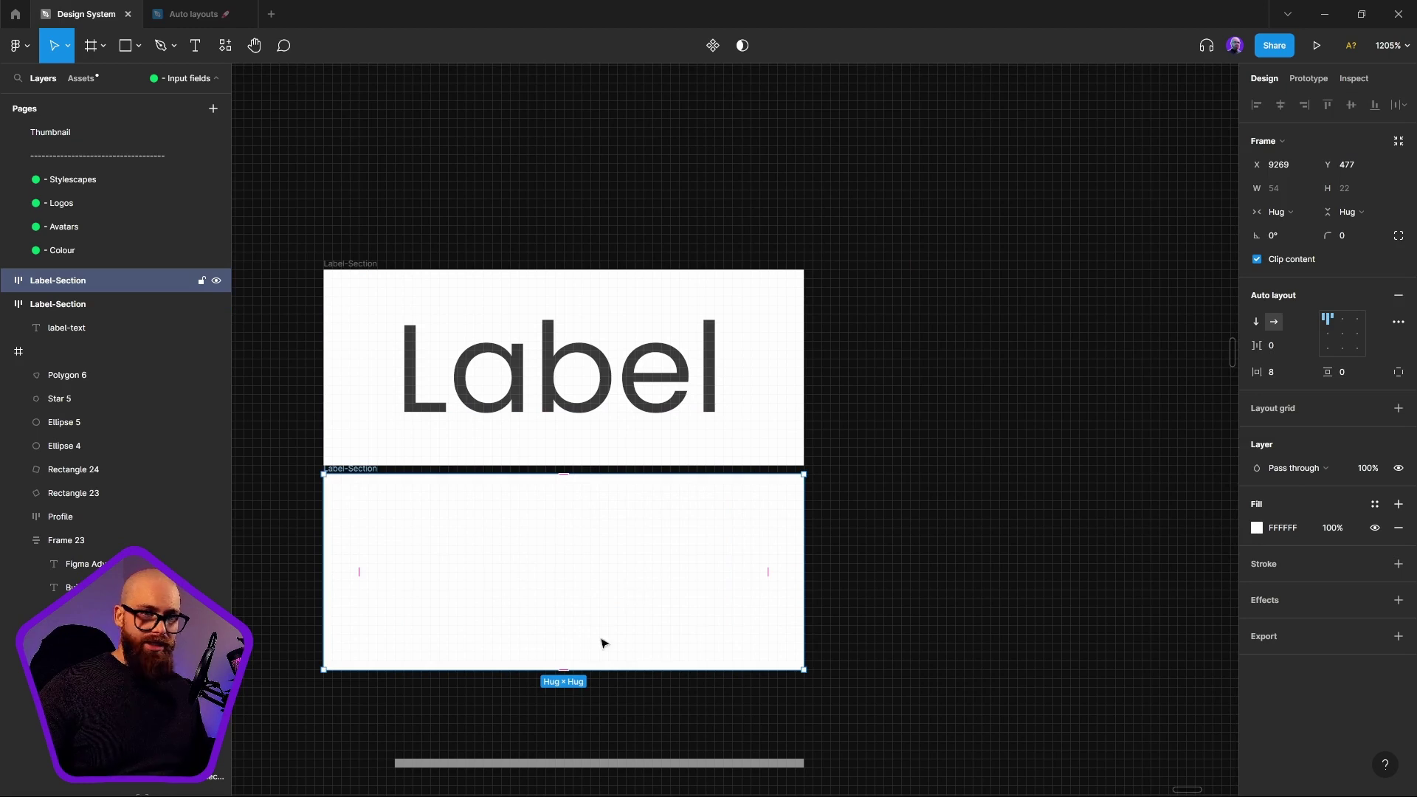
pyautogui.scroll(-3, 601, 643)
pyautogui.moveTo(613, 667); pyautogui.dragTo(591, 488)
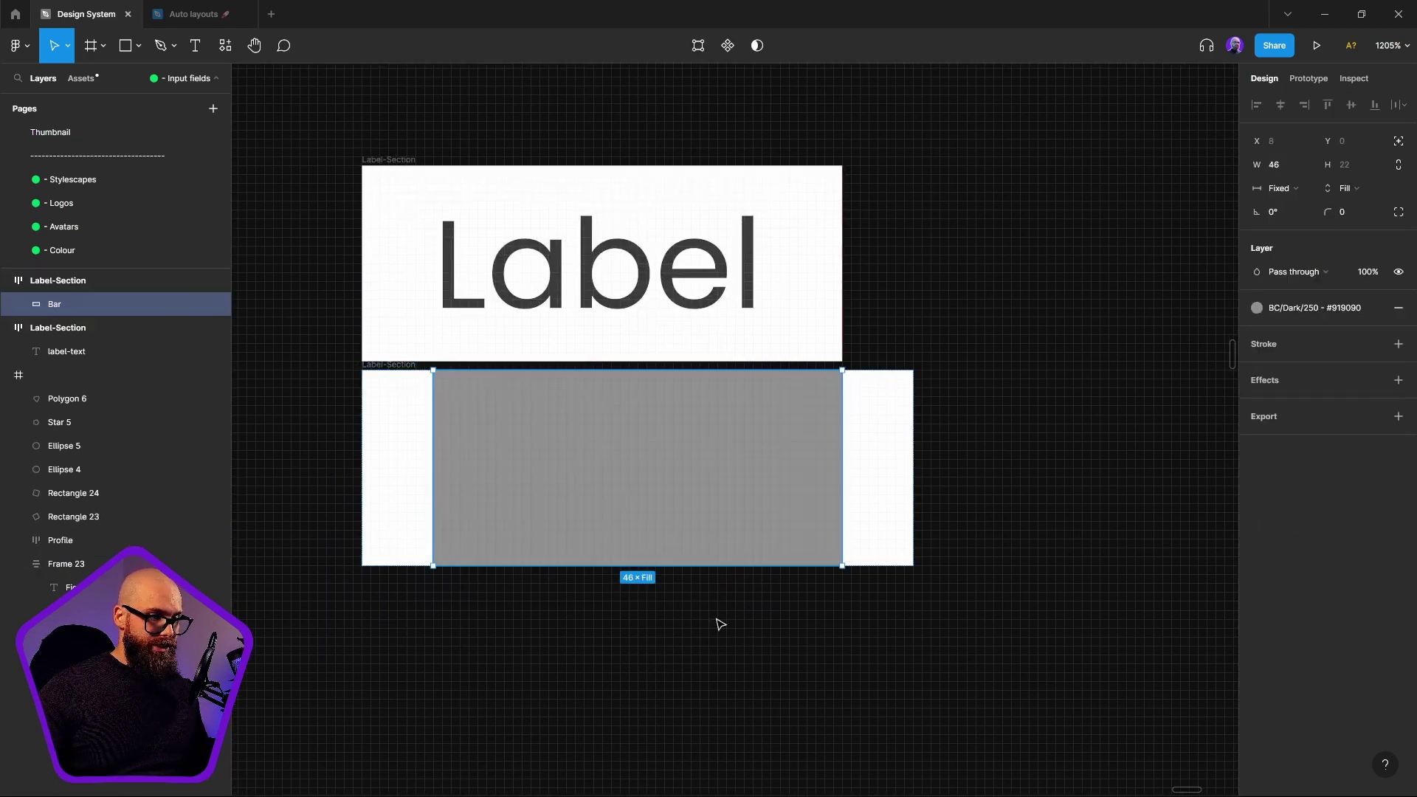
# Step: Give the Bar inside the lower Label-Section a fixed height of 1
pyautogui.click(1350, 188)
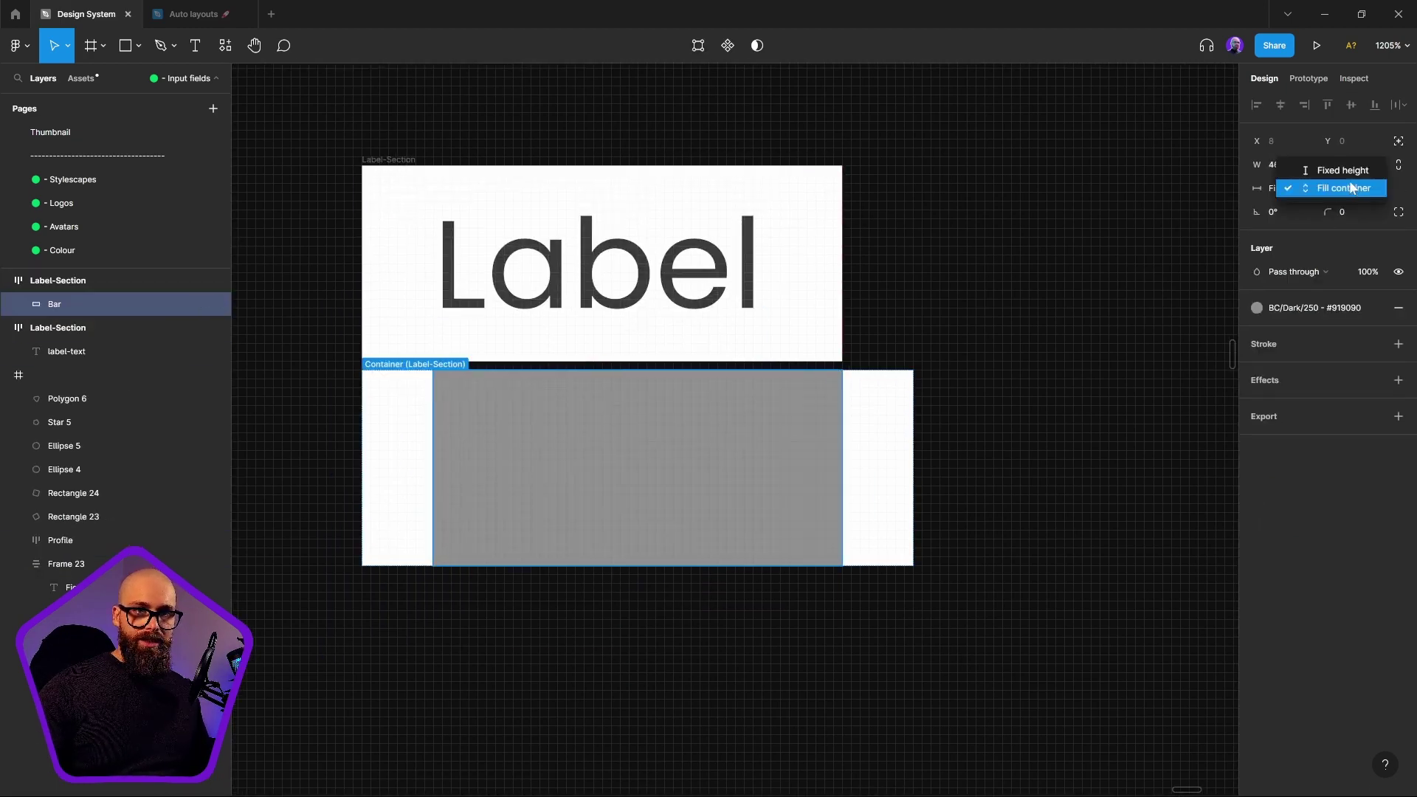
pyautogui.click(1352, 164)
pyautogui.click(1352, 164)
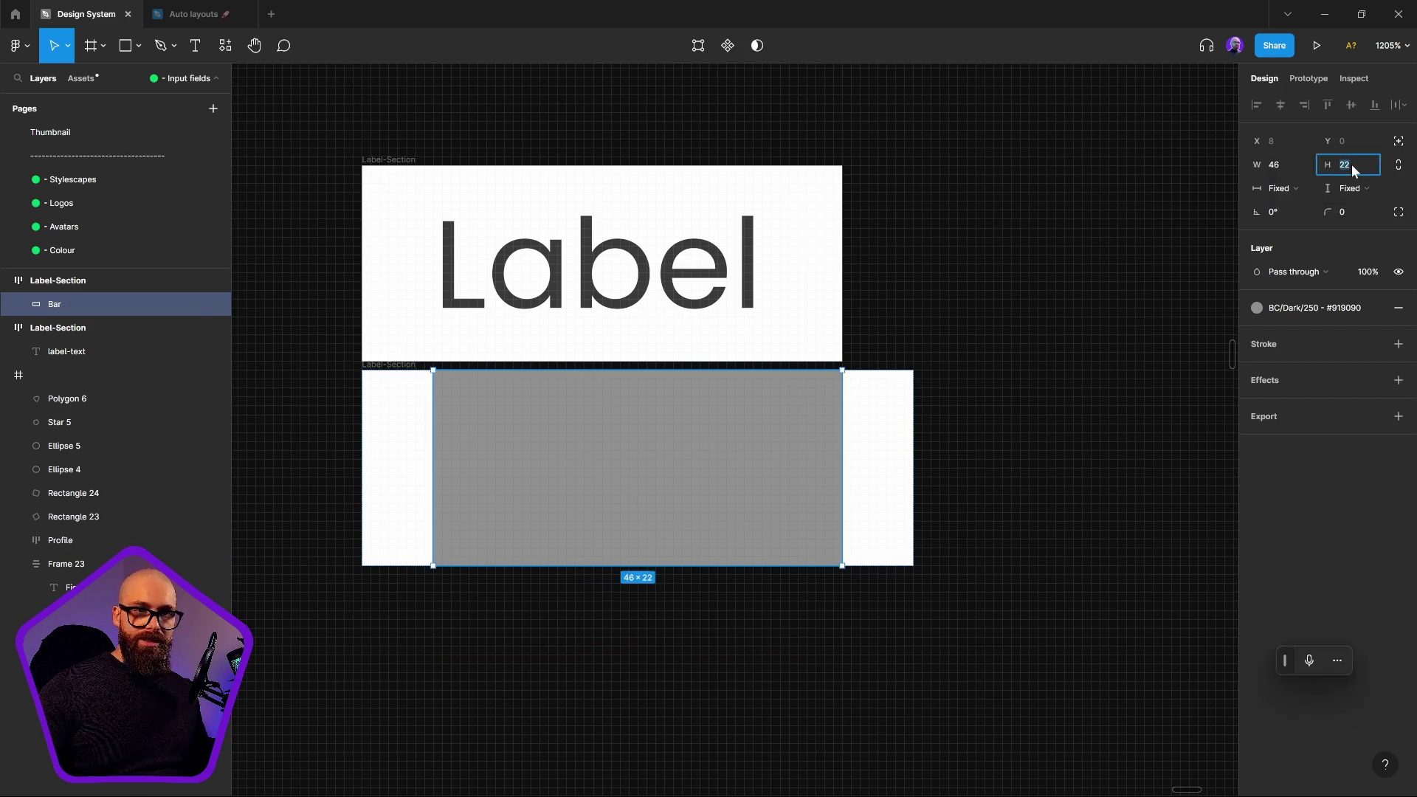
pyautogui.write('1')
pyautogui.press('Return')
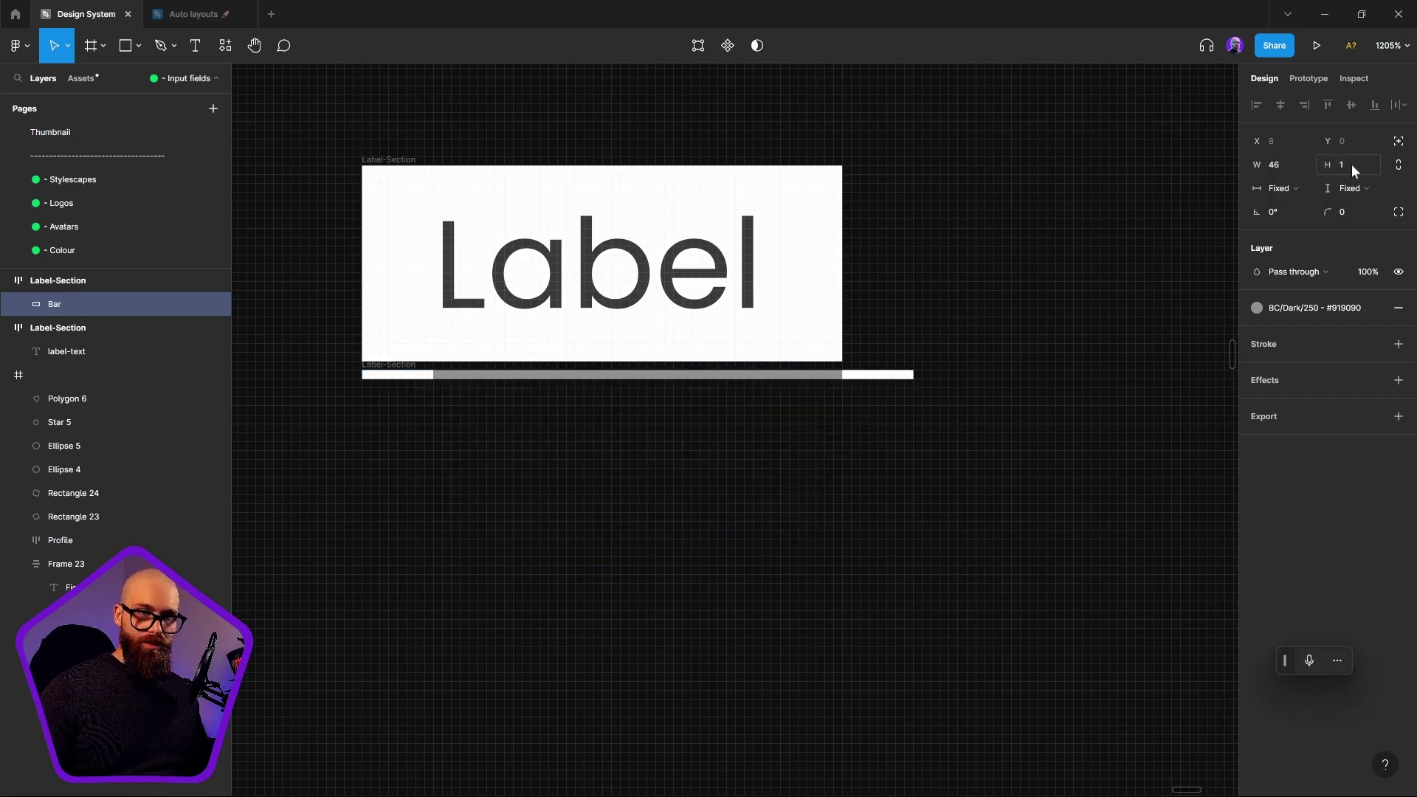
# Step: Stretch the lower Label-Section frame to a height of about 26 and align its contents to the center
pyautogui.click(869, 379)
pyautogui.moveTo(870, 379); pyautogui.dragTo(901, 602)
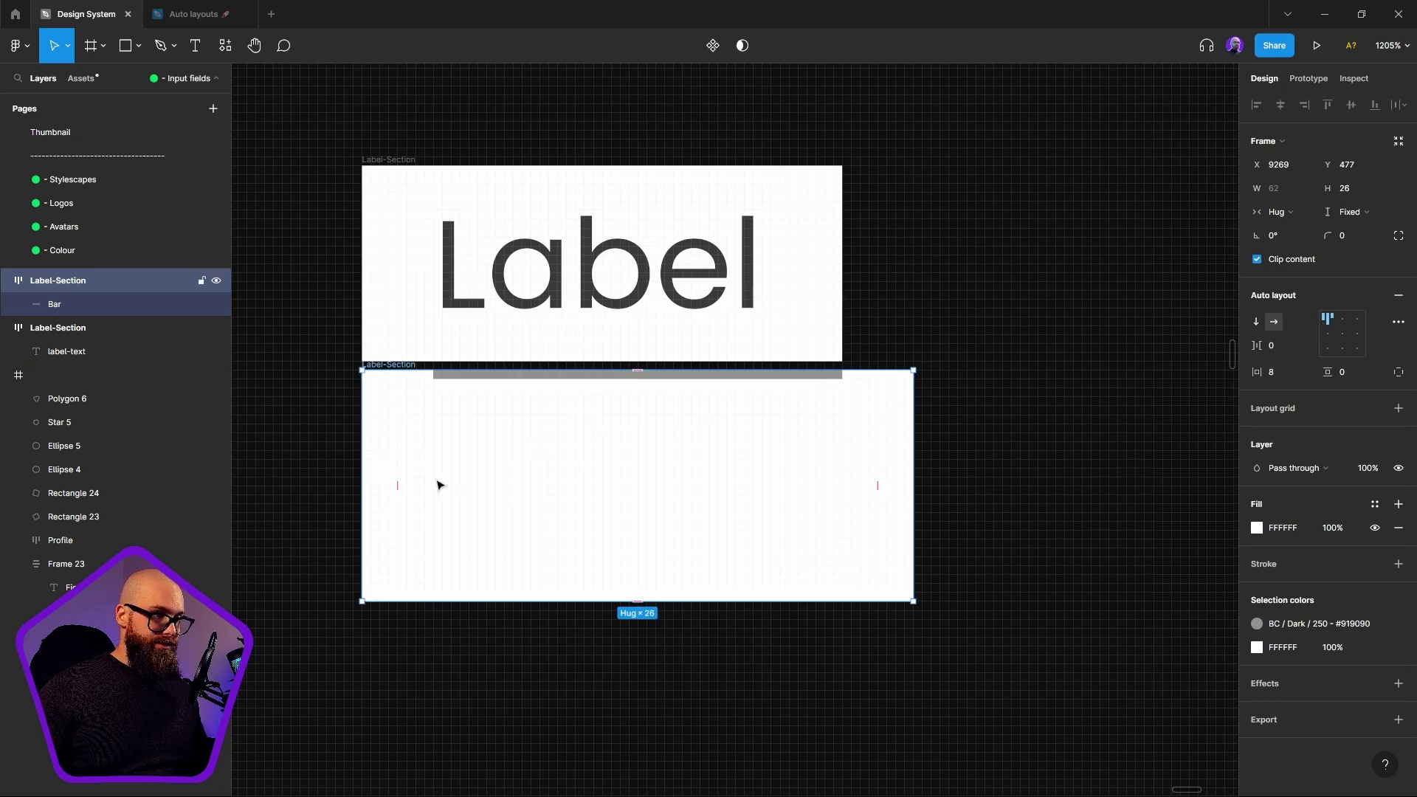
pyautogui.click(1333, 349)
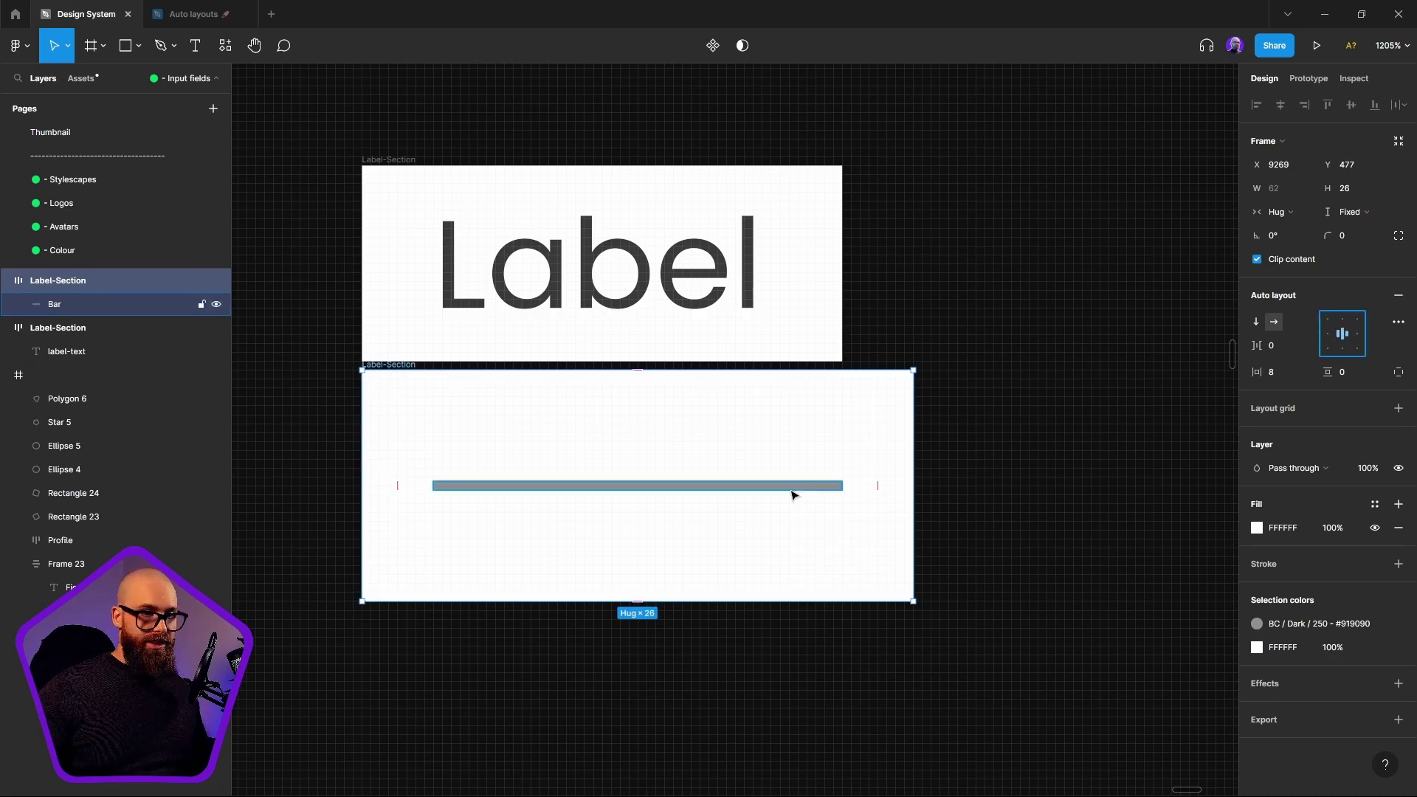
# Step: Set the lower Label-Section's horizontal padding to 4
pyautogui.click(1270, 379)
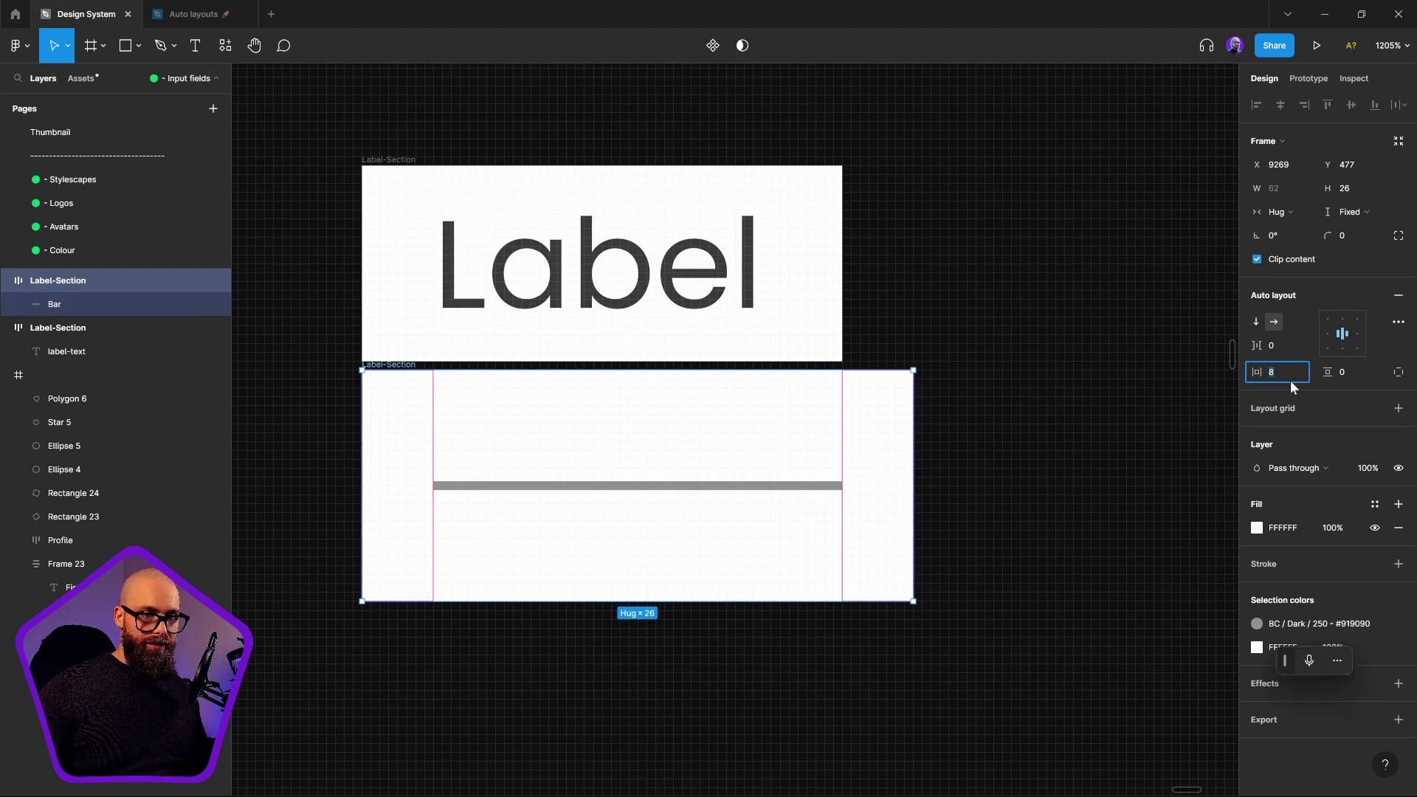
pyautogui.write('4')
pyautogui.press('Return')
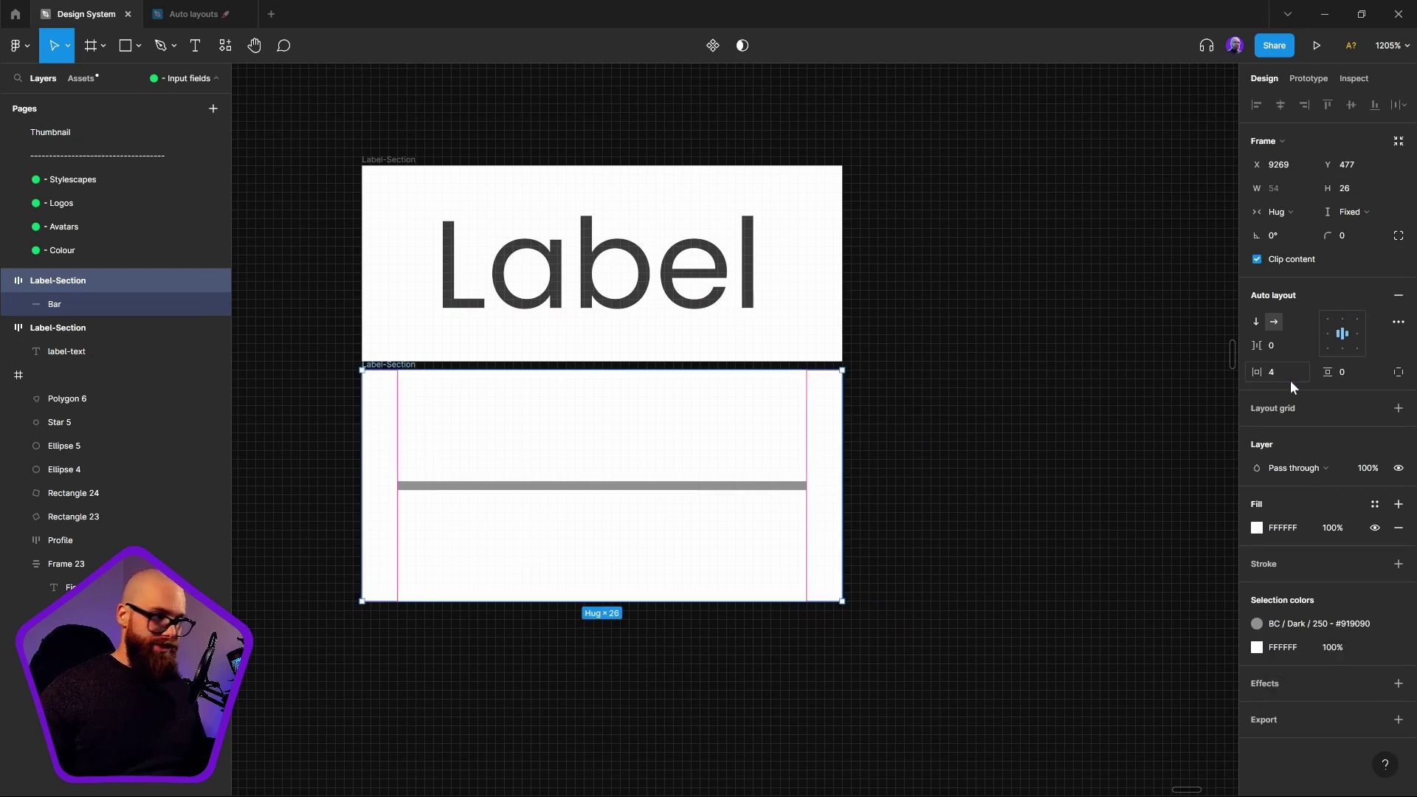
# Step: Set the lower Label-Section's height to 22 to match the upper frame
pyautogui.click(379, 159)
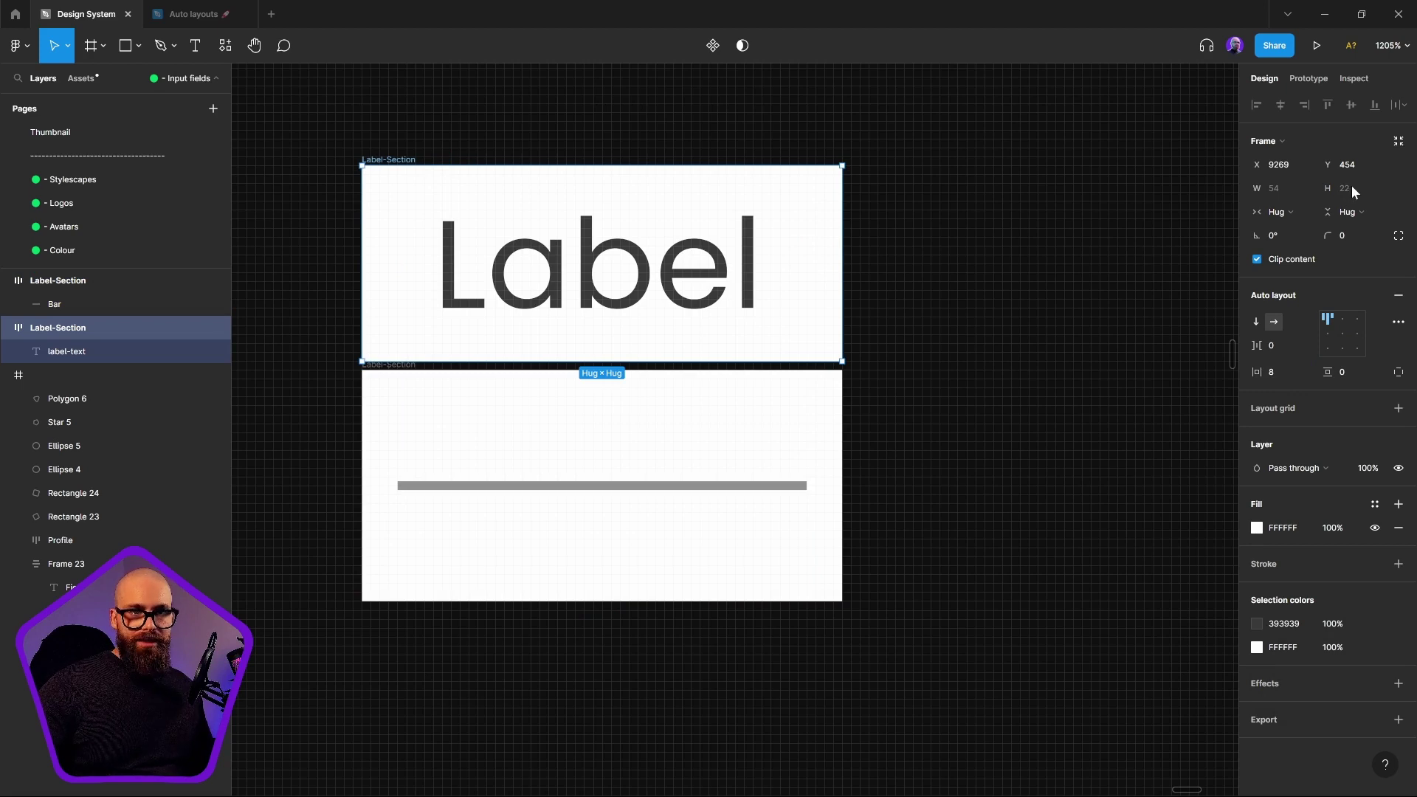
pyautogui.click(399, 378)
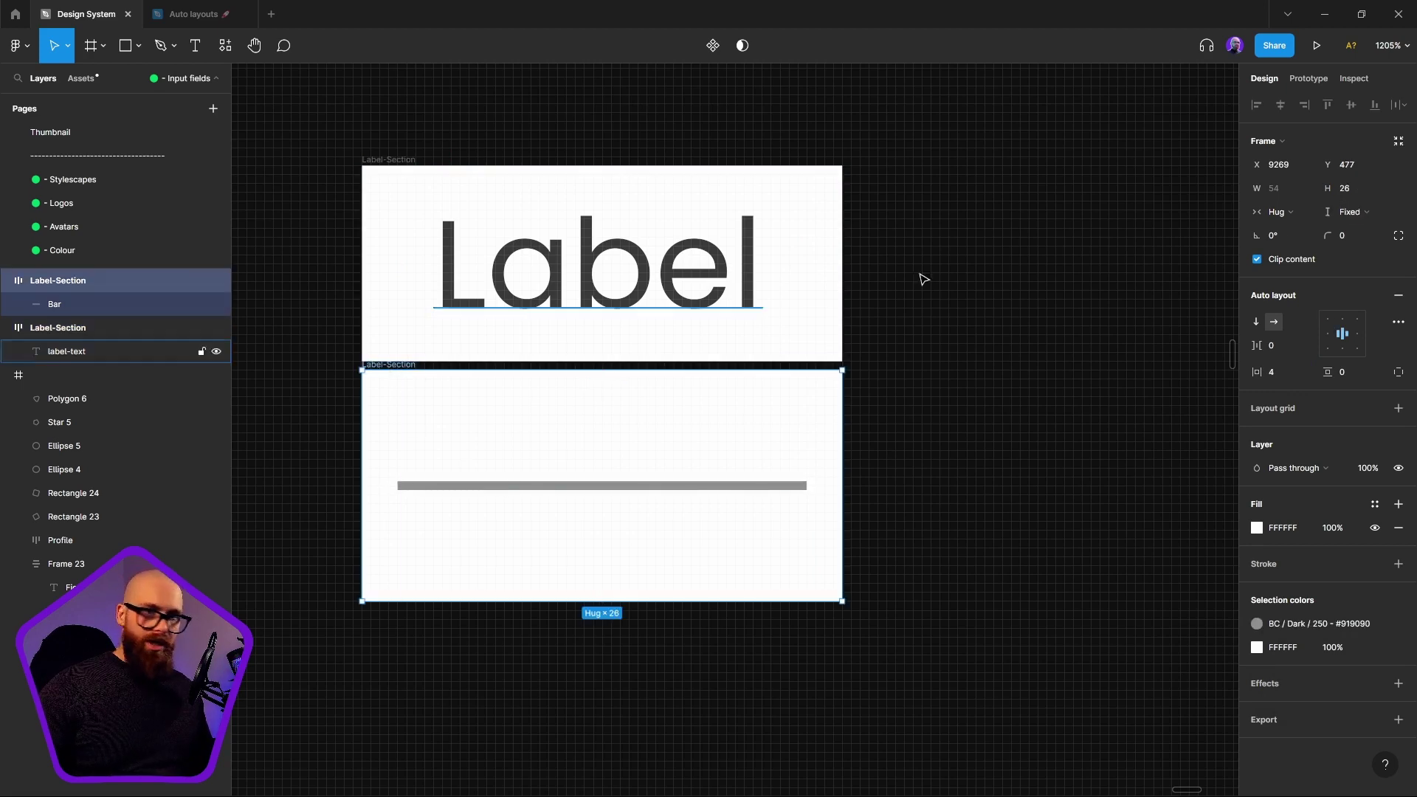
pyautogui.click(1355, 189)
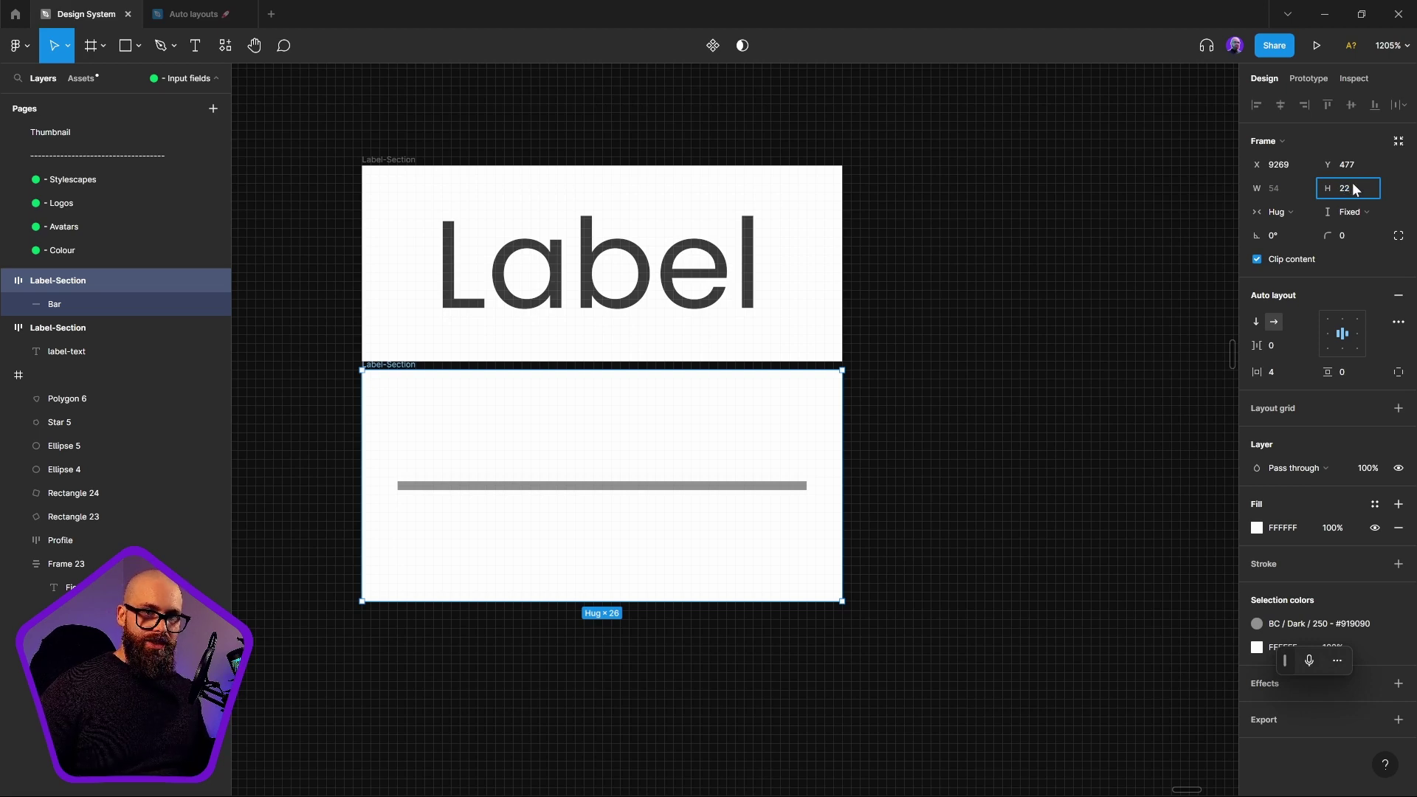
pyautogui.press('Return')
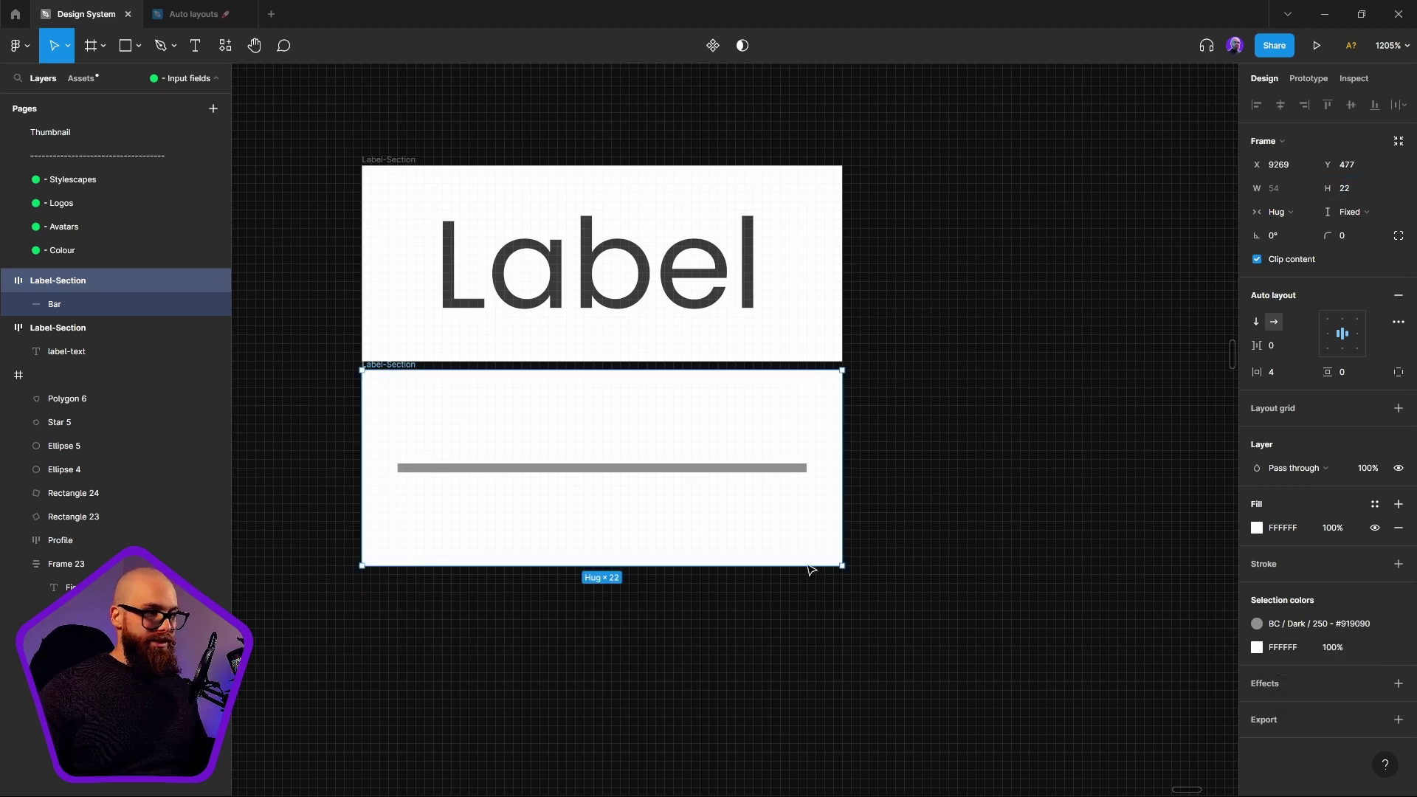
# Step: Remove the auto layout from the lower Label-Section frame containing the Bar
pyautogui.click(607, 470)
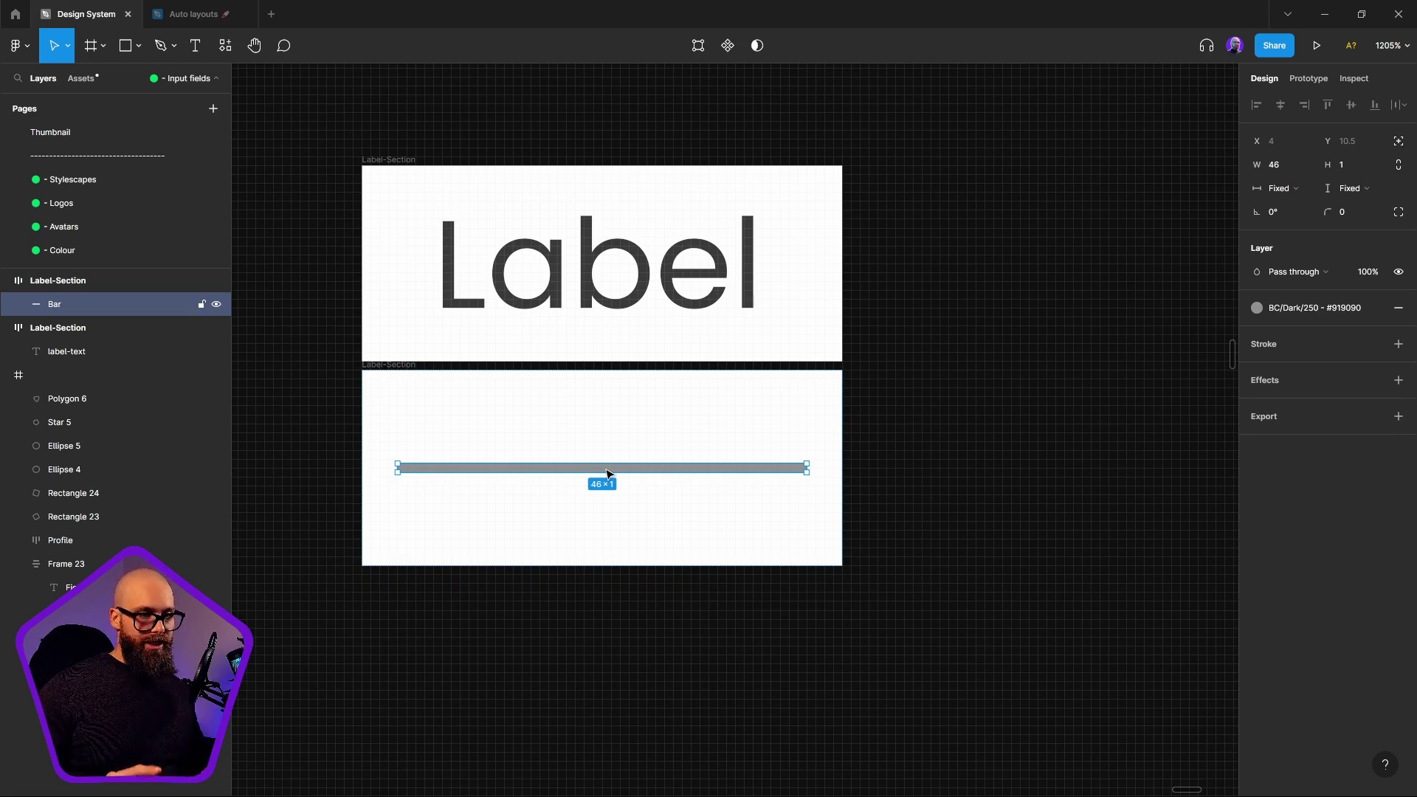
pyautogui.click(490, 422)
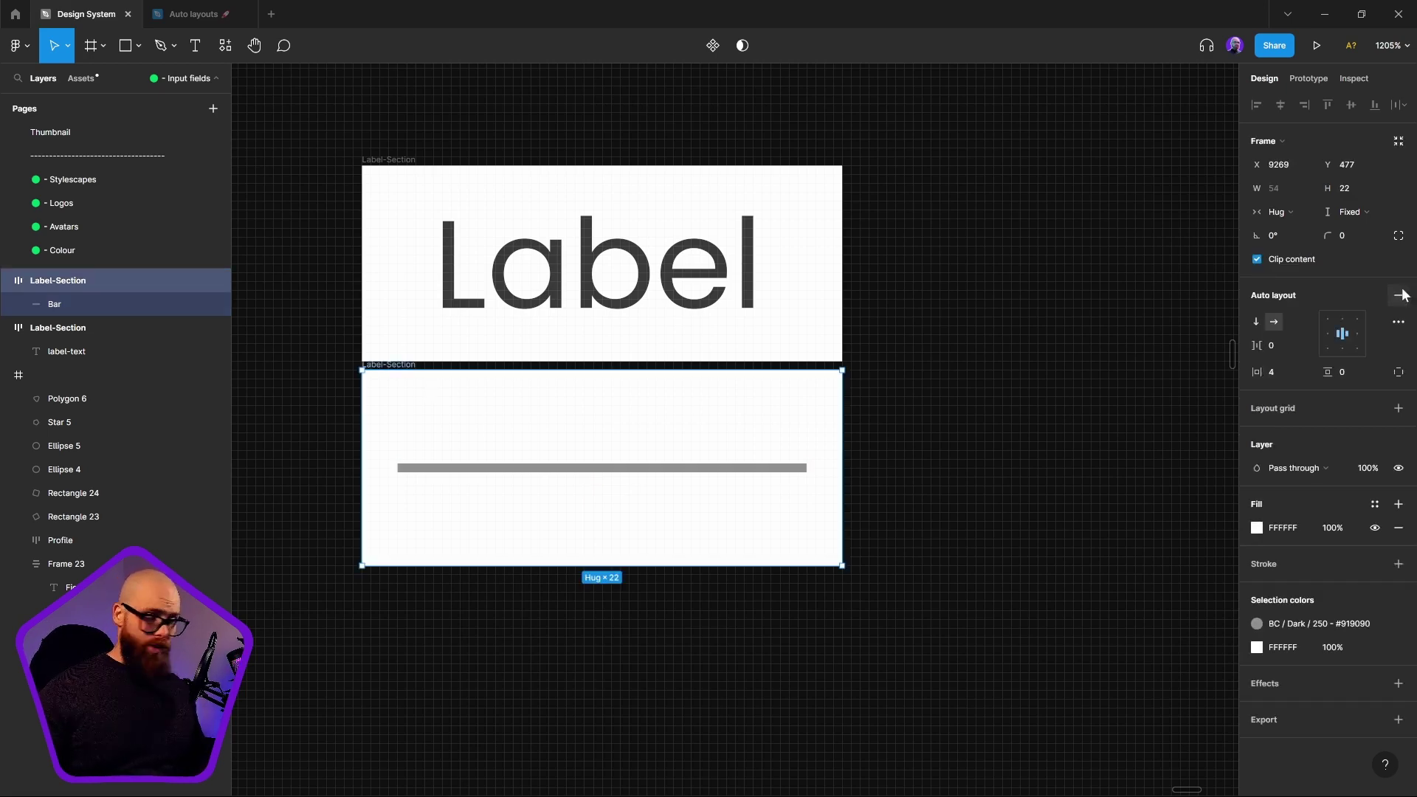
pyautogui.click(1400, 295)
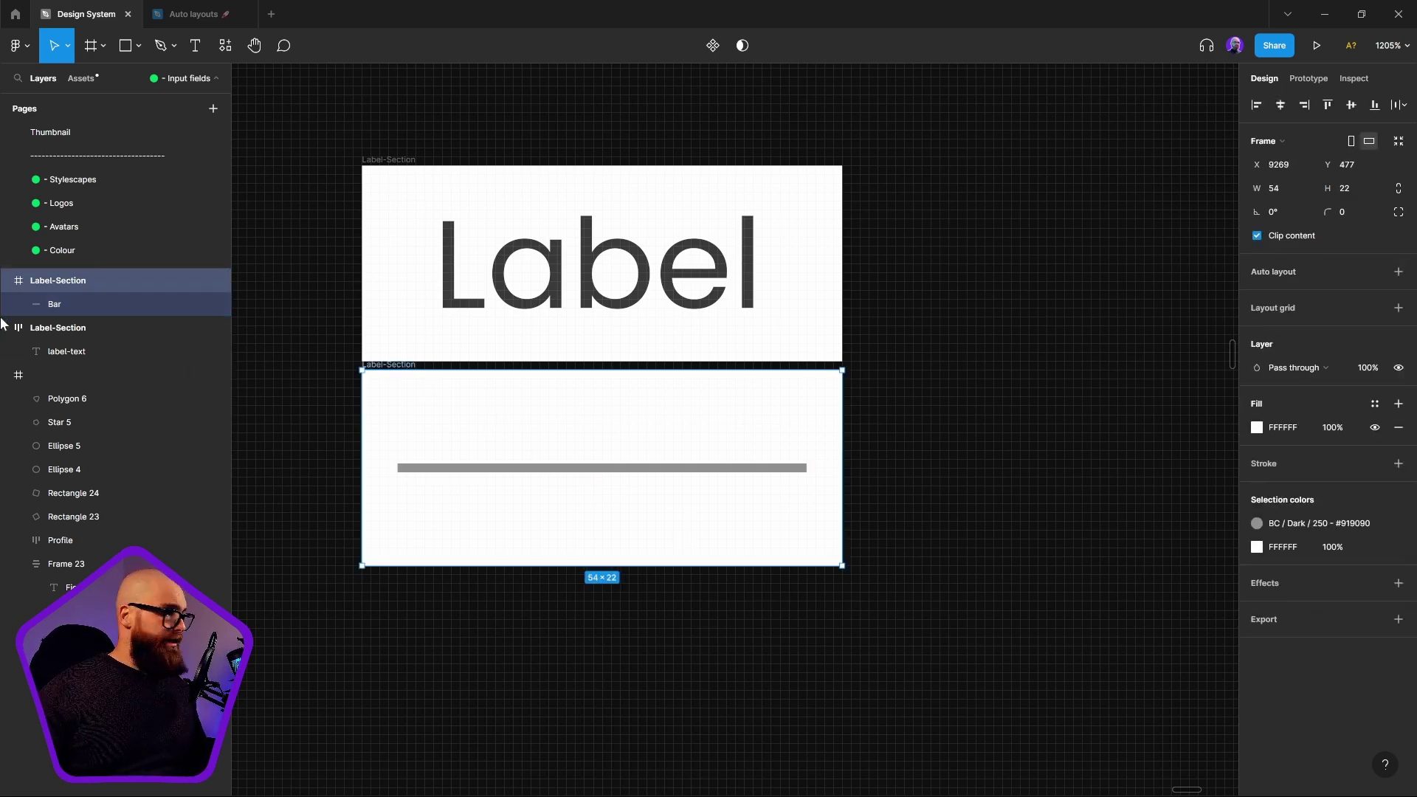
# Step: Set the Bar's constraints to Left and right horizontally and Center vertically
pyautogui.click(52, 303)
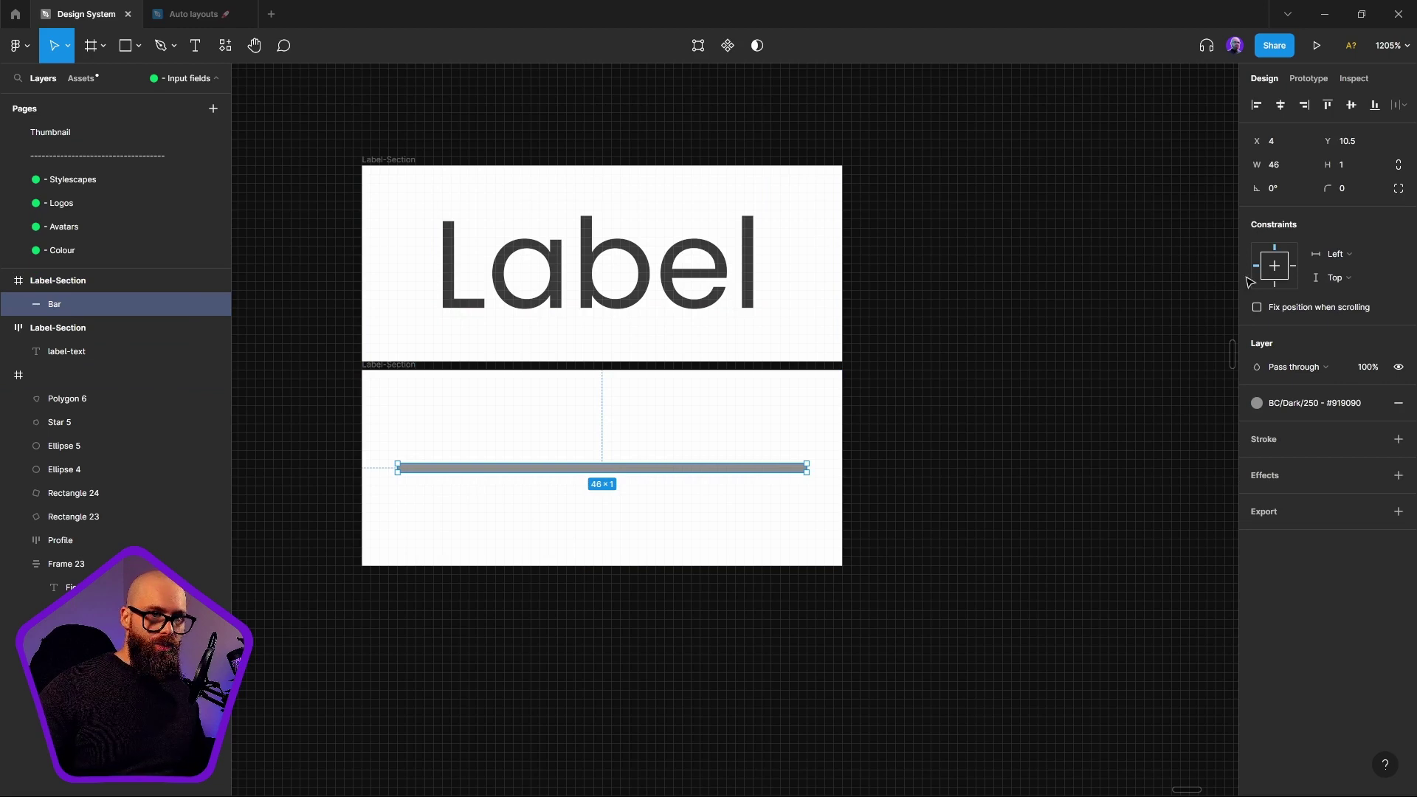
pyautogui.click(1279, 271)
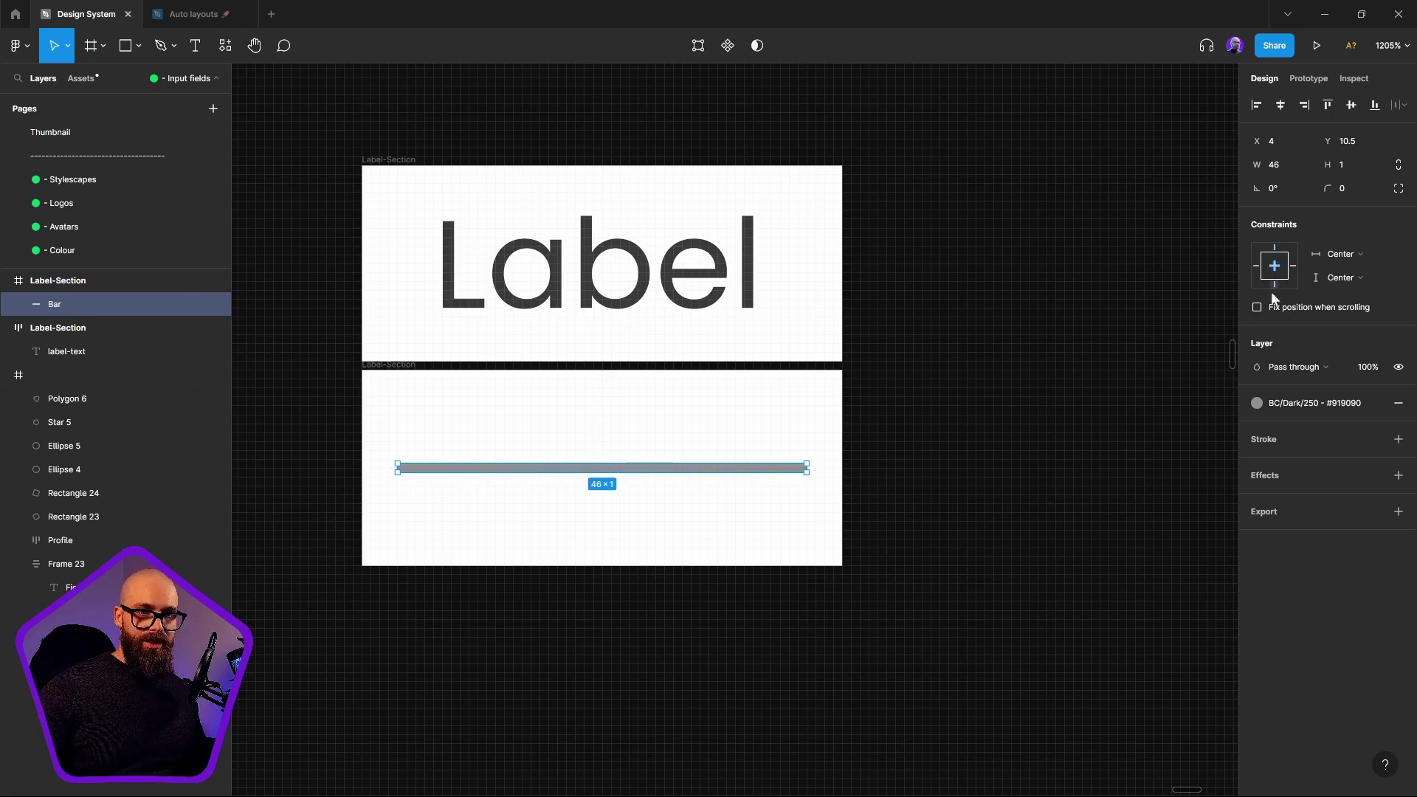
pyautogui.click(1339, 253)
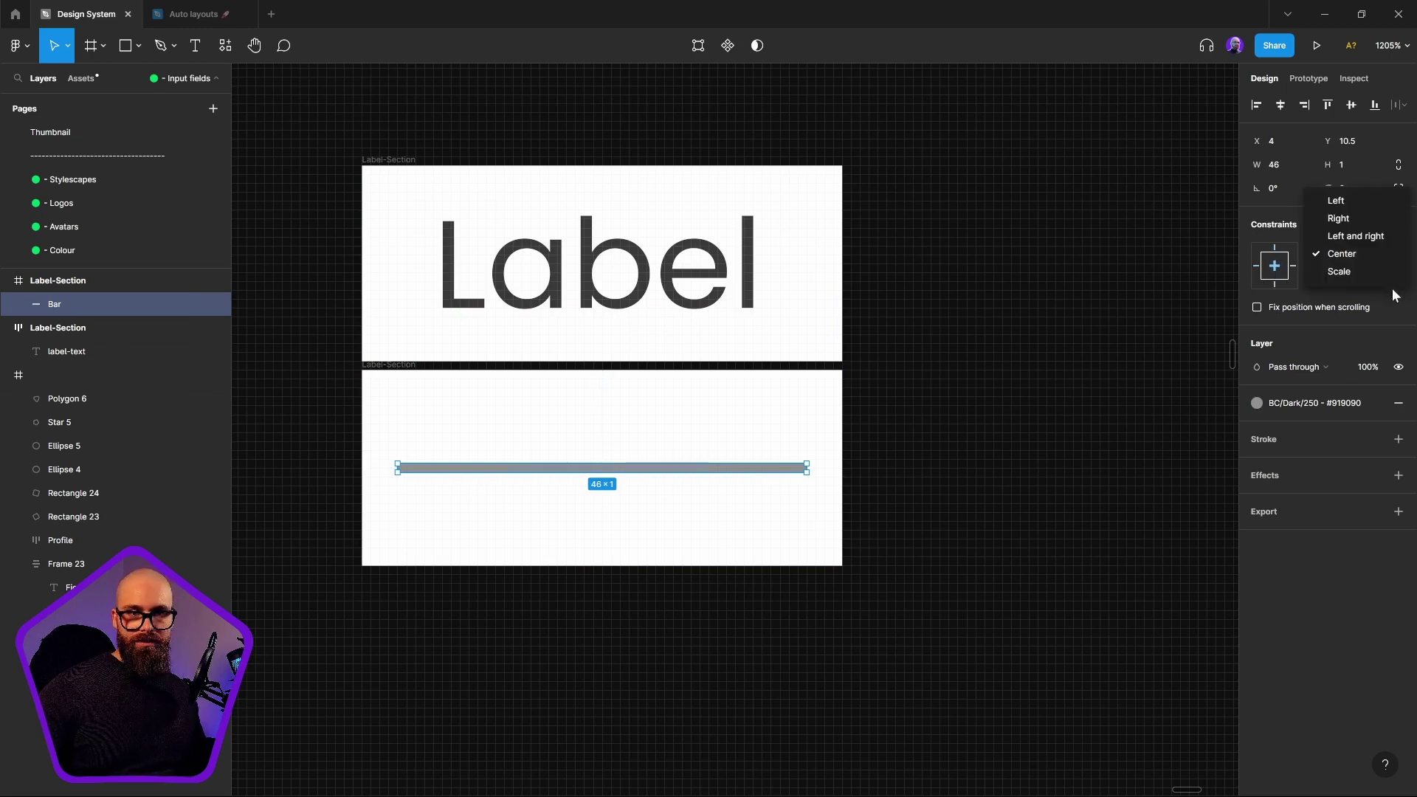
pyautogui.click(1380, 236)
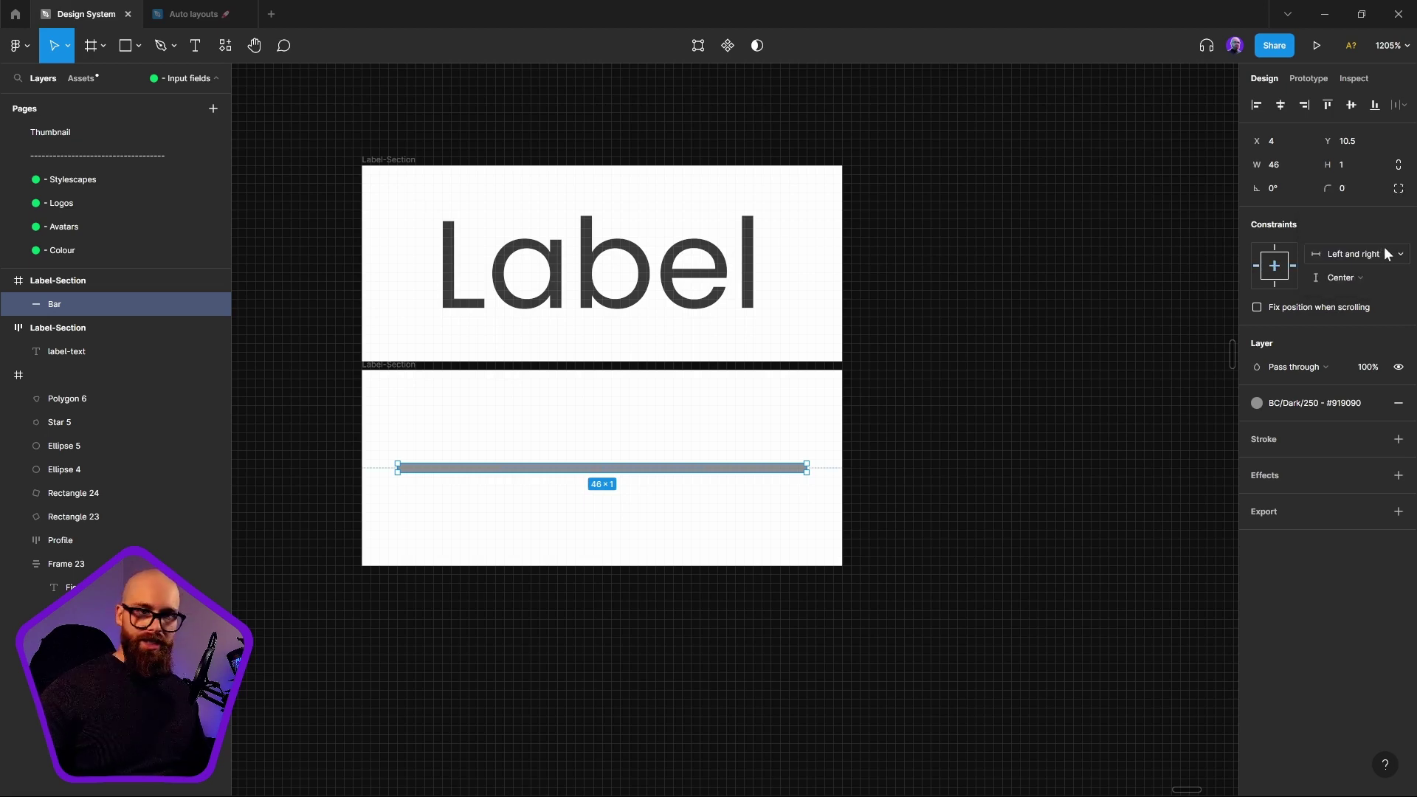
pyautogui.click(1124, 433)
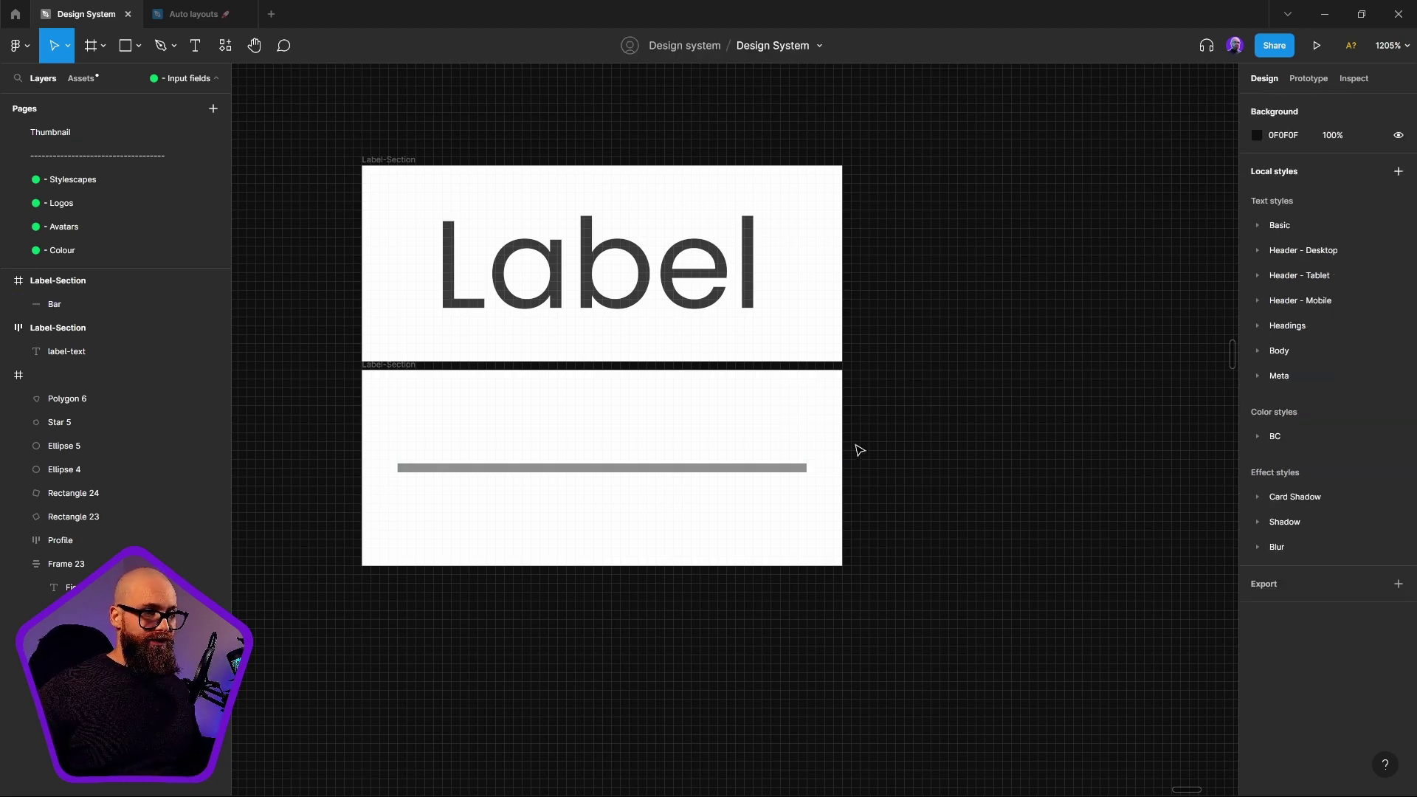
# Step: Rename the lower Label-Section frame containing the Bar as Bar-Section
pyautogui.click(797, 408)
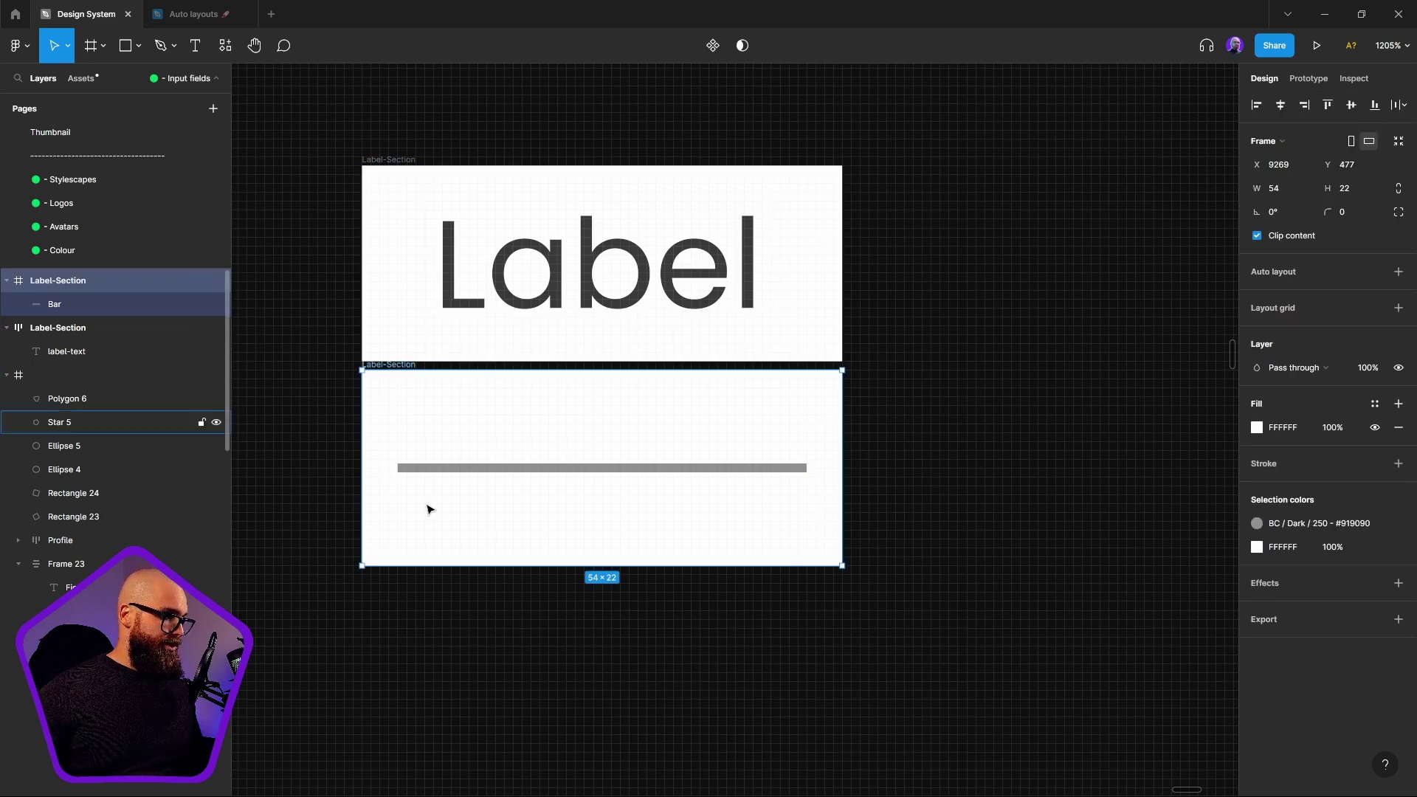
pyautogui.click(443, 469)
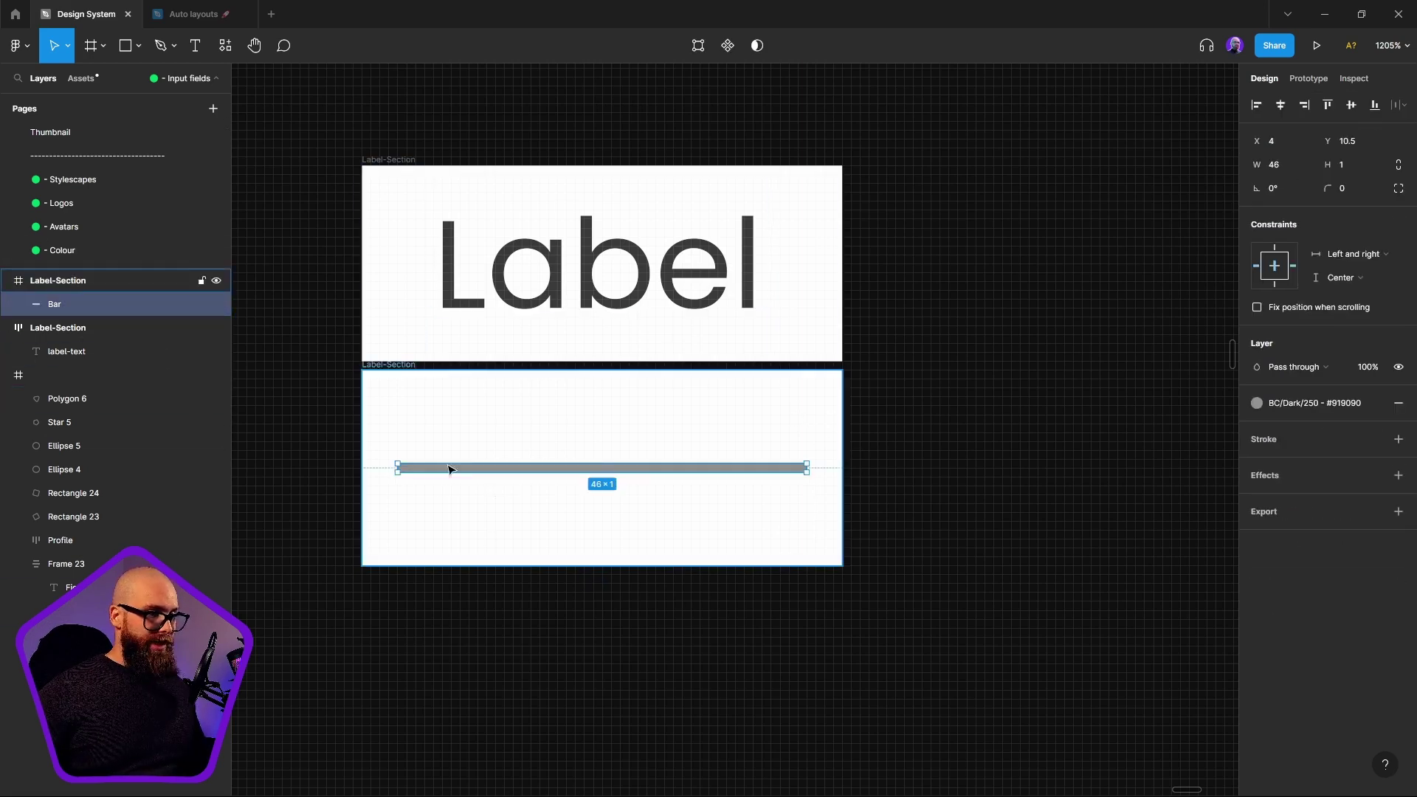
pyautogui.hotkey('ctrl', 'r')
pyautogui.doubleClick(38, 283)
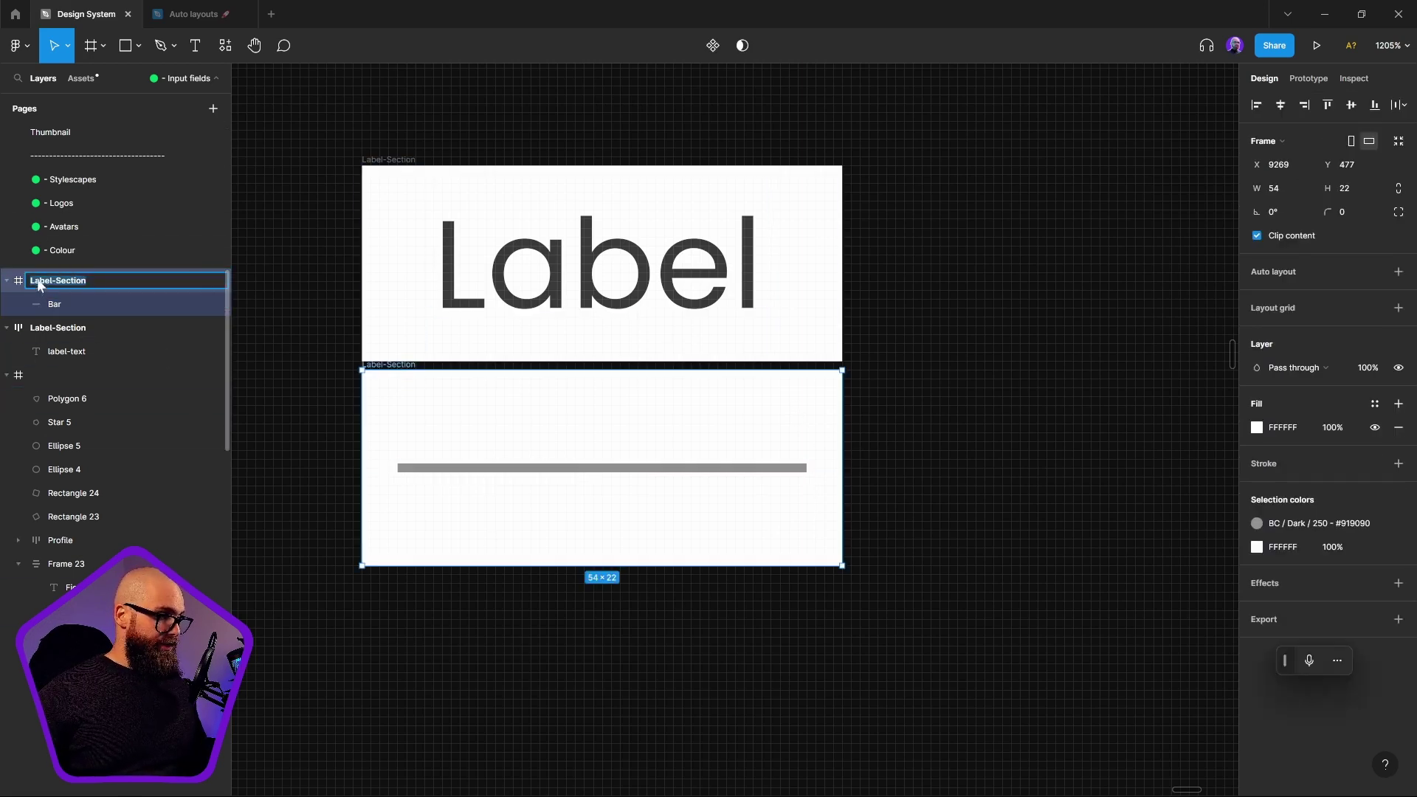
pyautogui.write('Bar')
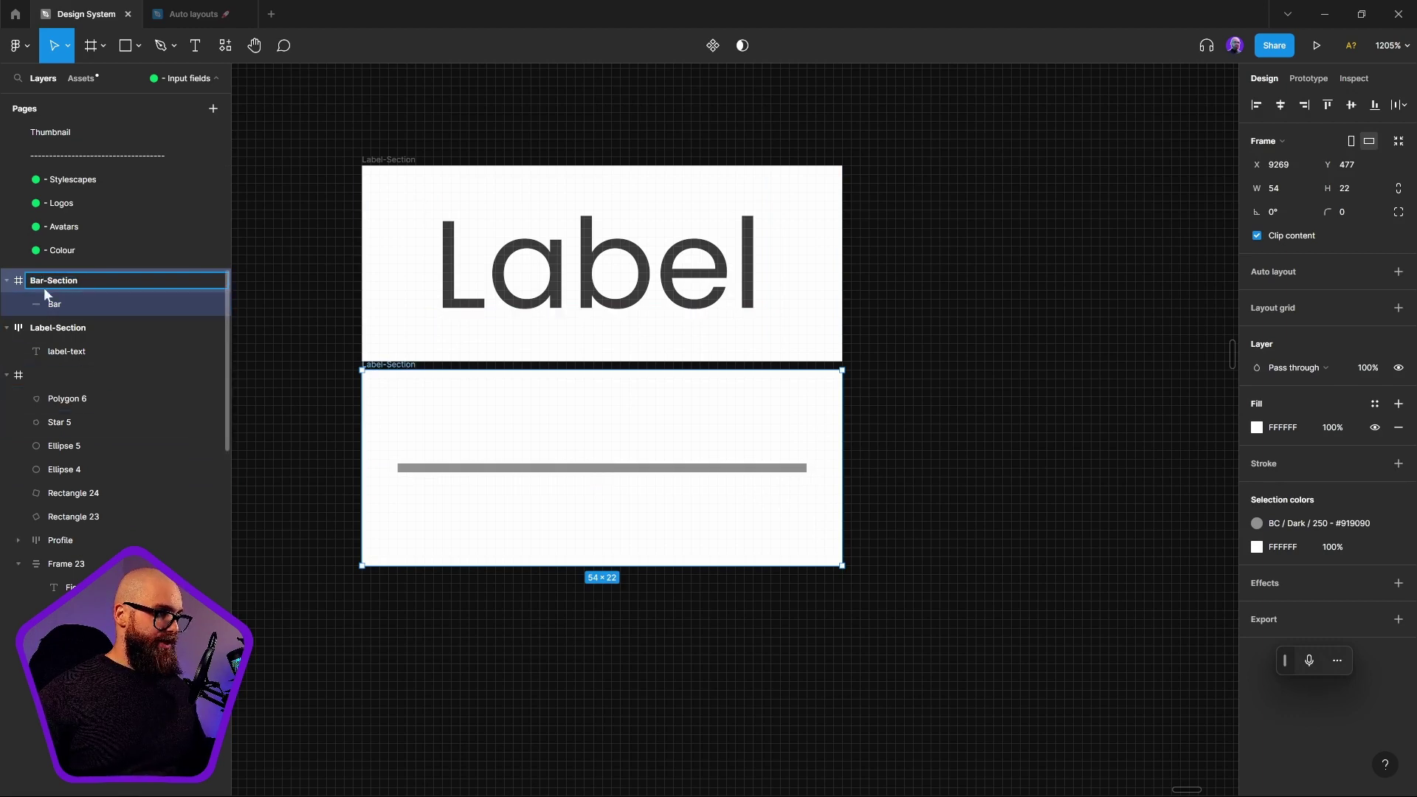
pyautogui.click(8, 282)
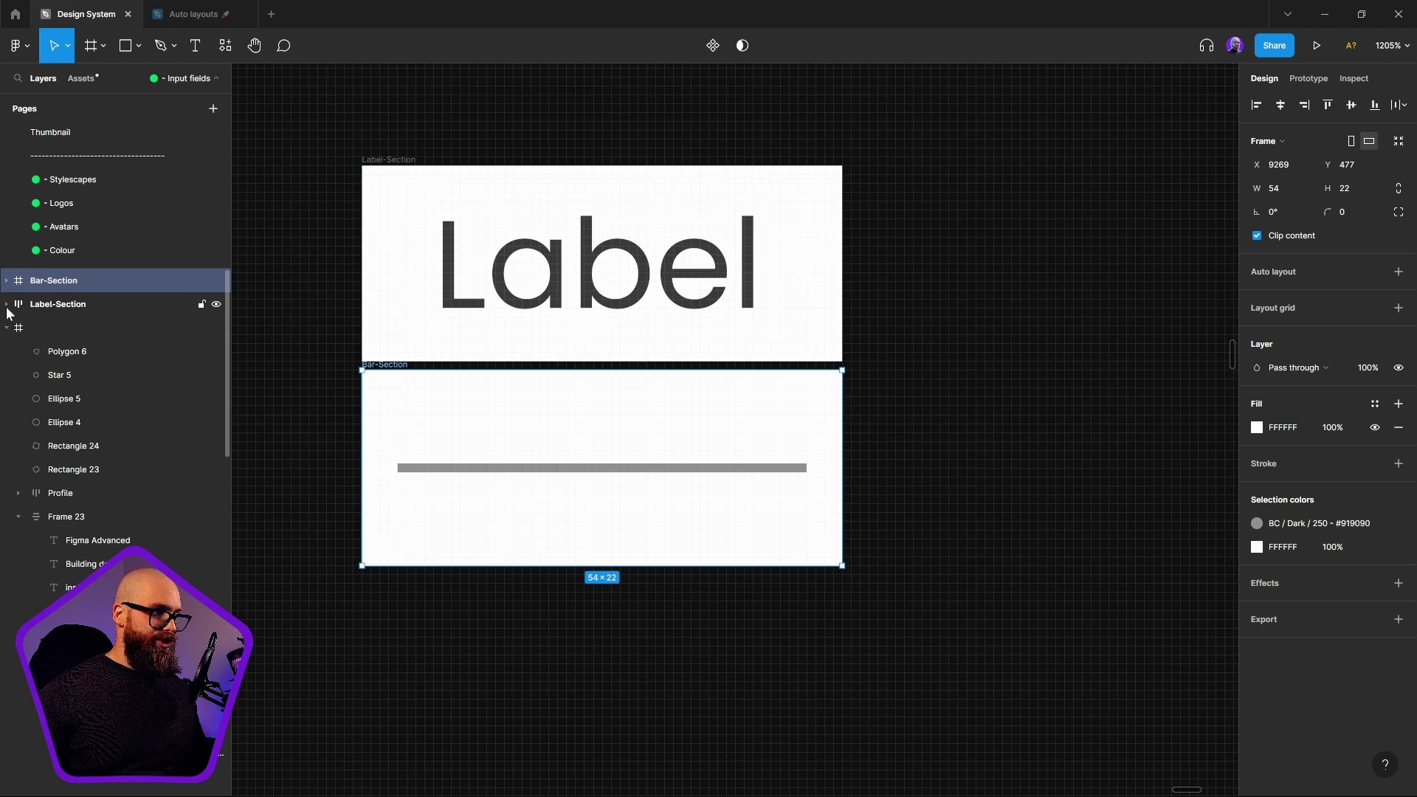
pyautogui.click(951, 603)
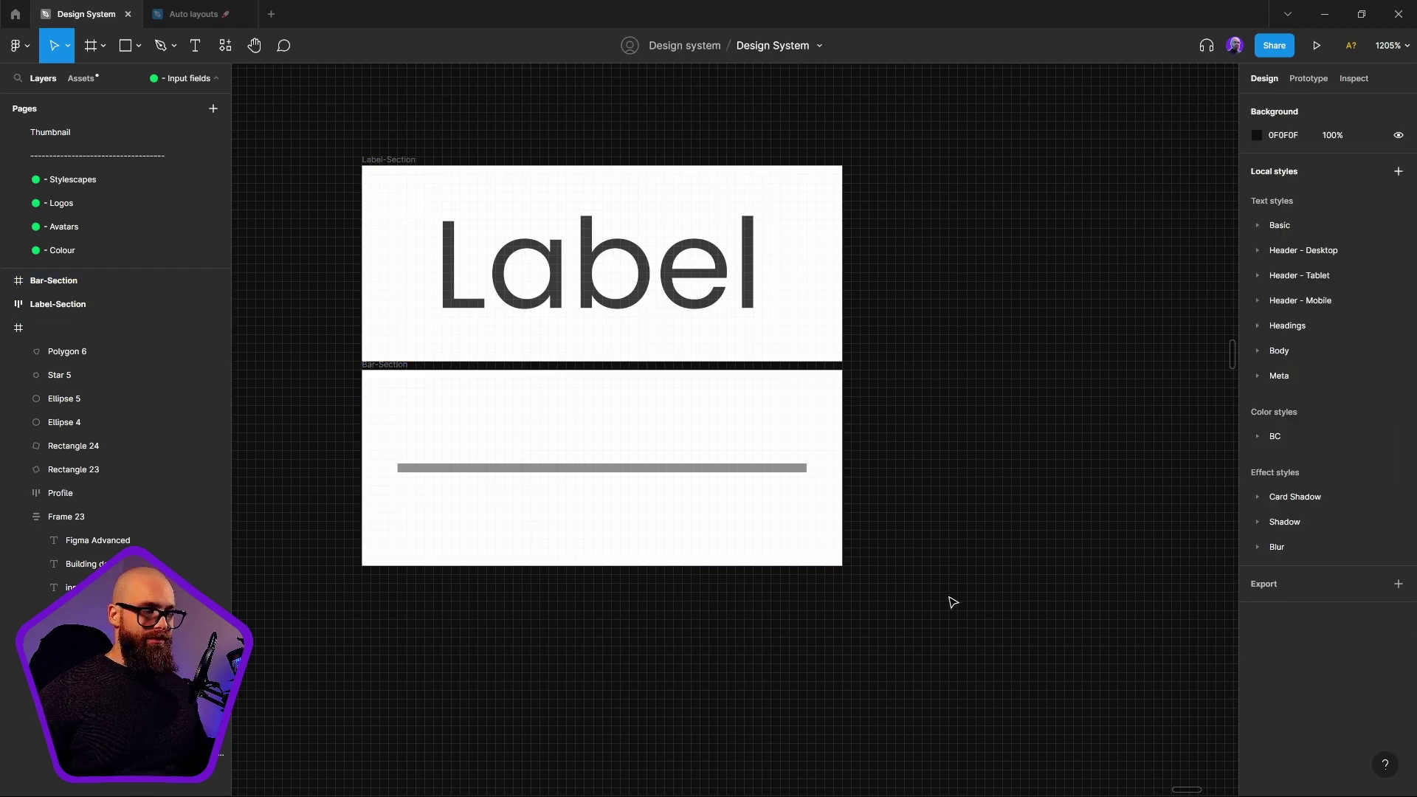
# Step: Wrap the Label-Section and Bar-Section frames together in an auto layout frame
pyautogui.scroll(1, 953, 517)
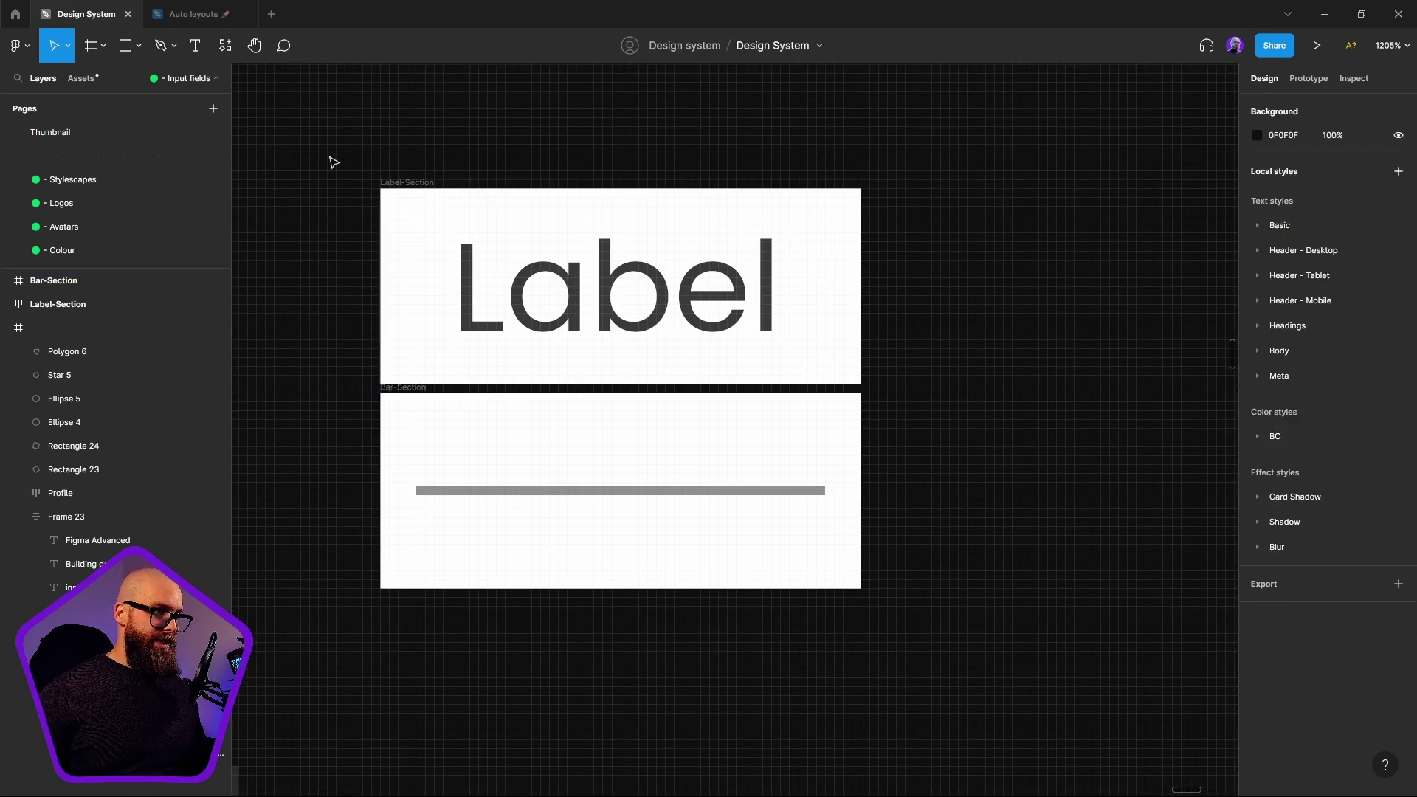
pyautogui.moveTo(307, 140); pyautogui.dragTo(999, 693)
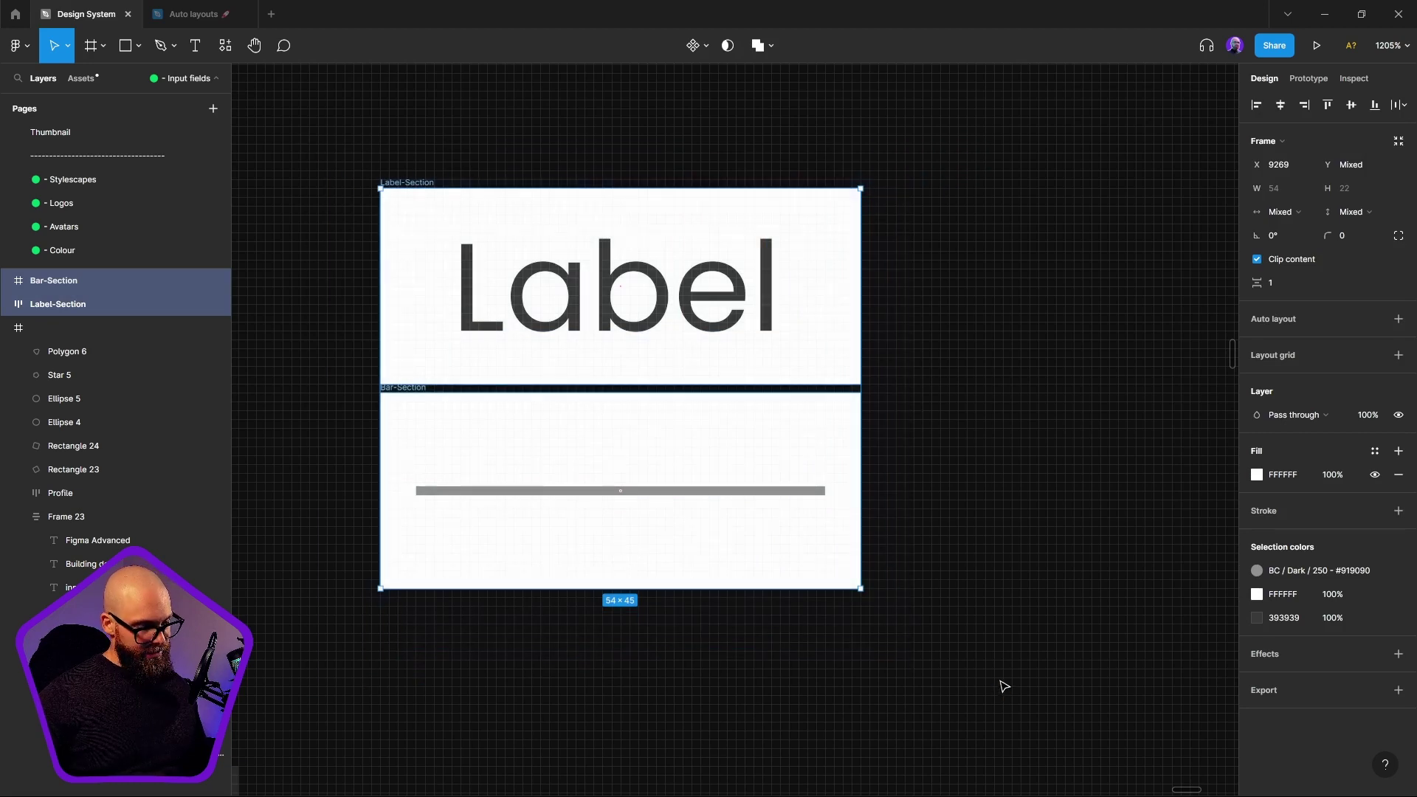
pyautogui.hotkey('shift', 'a')
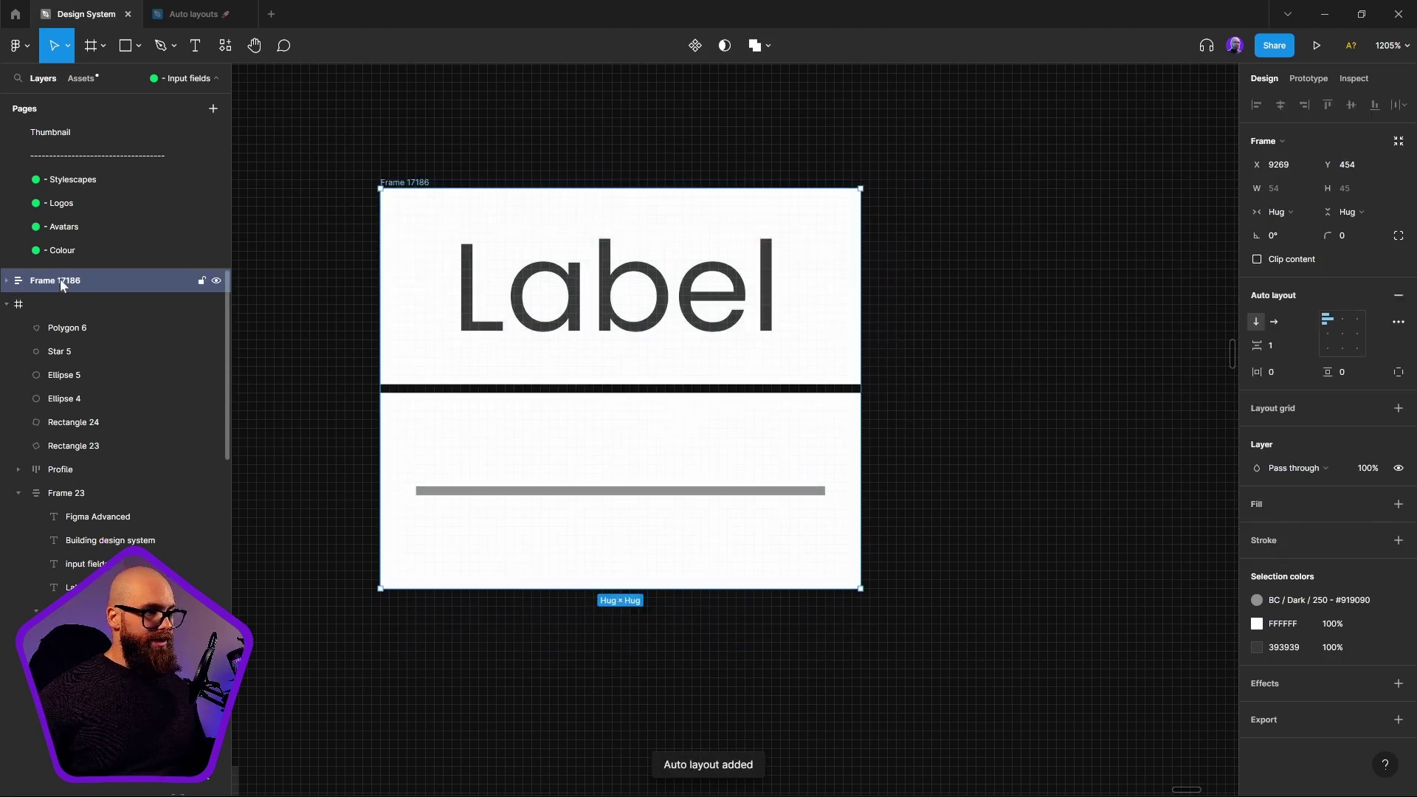
# Step: Rename the new auto layout frame around both sections as Label
pyautogui.keyDown('ctrl'); pyautogui.click(620, 310); pyautogui.keyUp('ctrl')
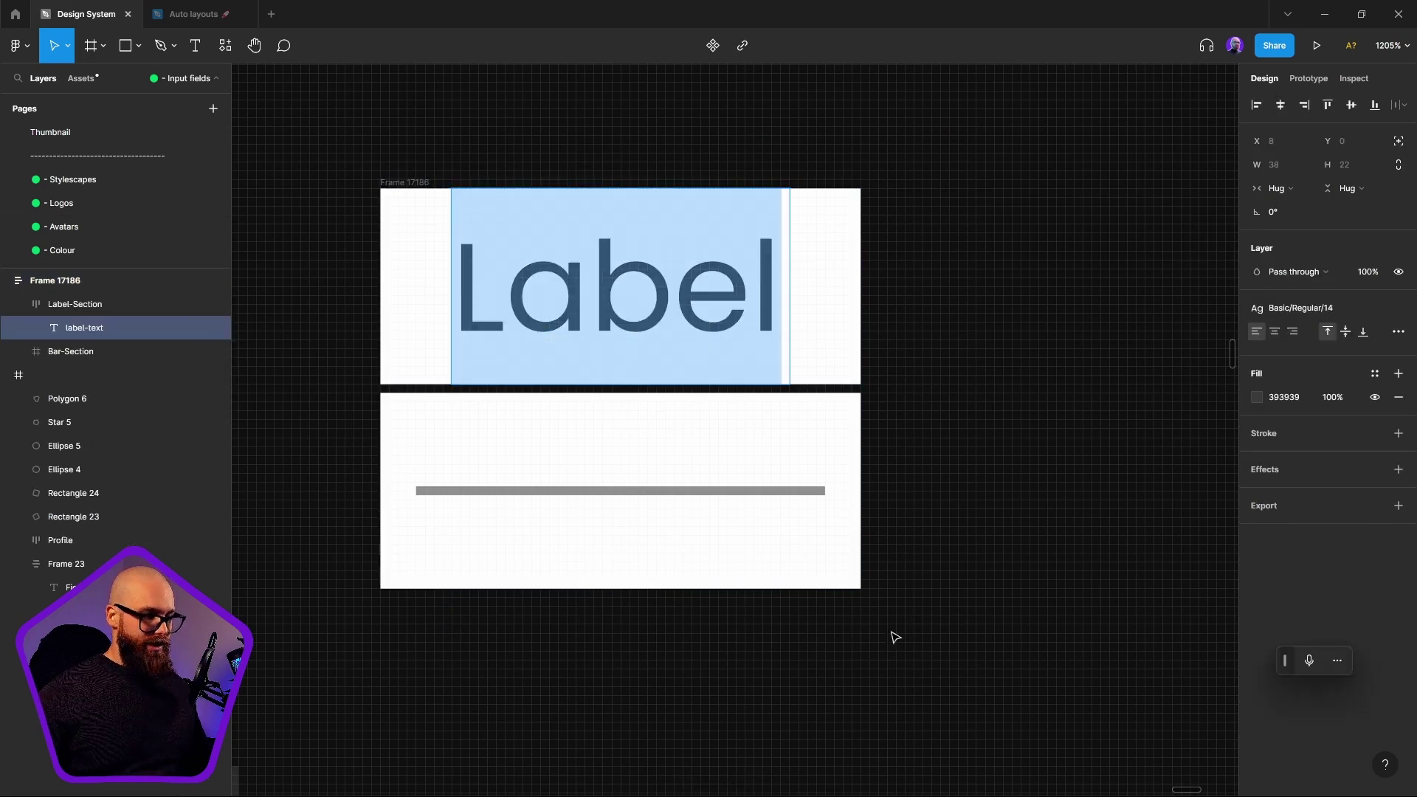
pyautogui.press('Escape')
pyautogui.press('Escape')
pyautogui.click(18, 304)
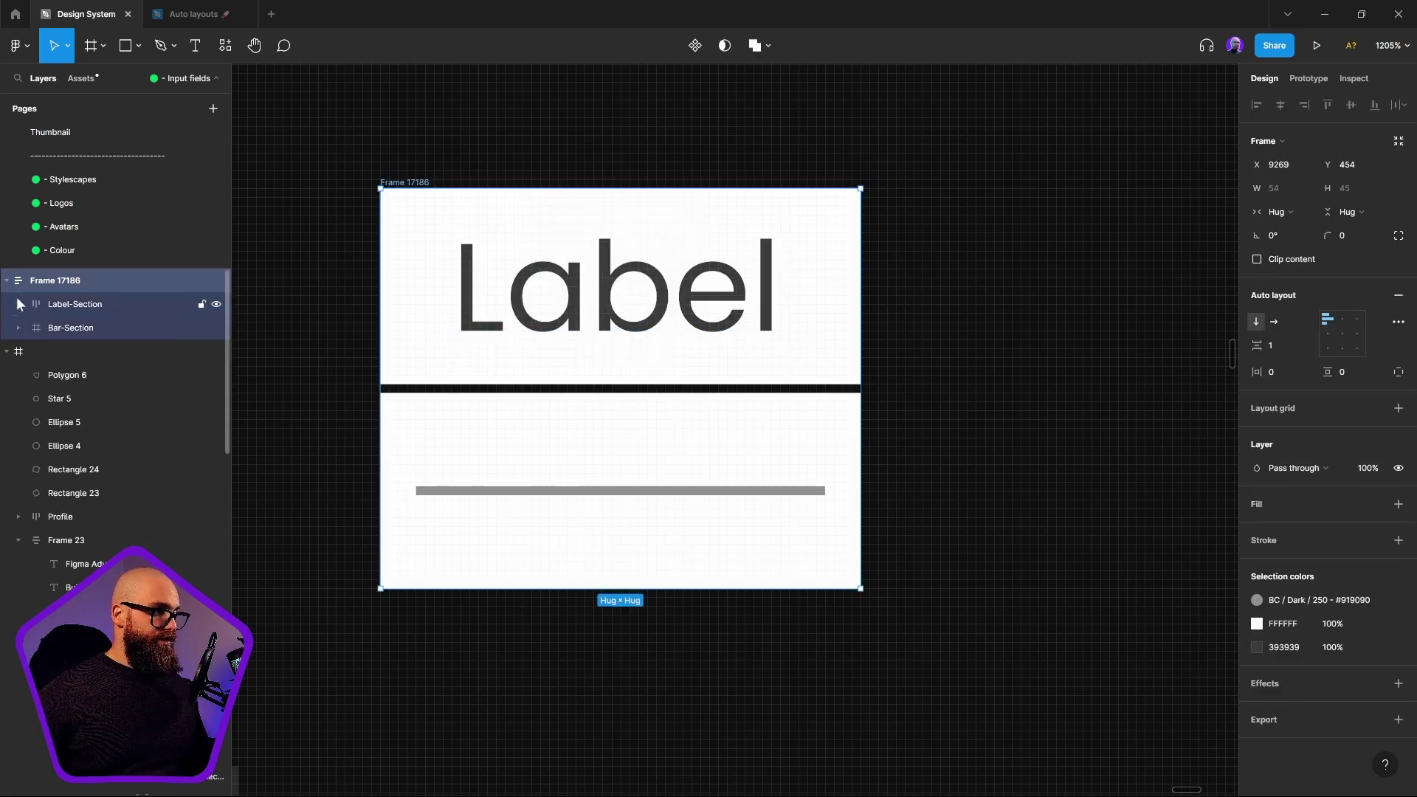
pyautogui.doubleClick(81, 280)
pyautogui.write('Label')
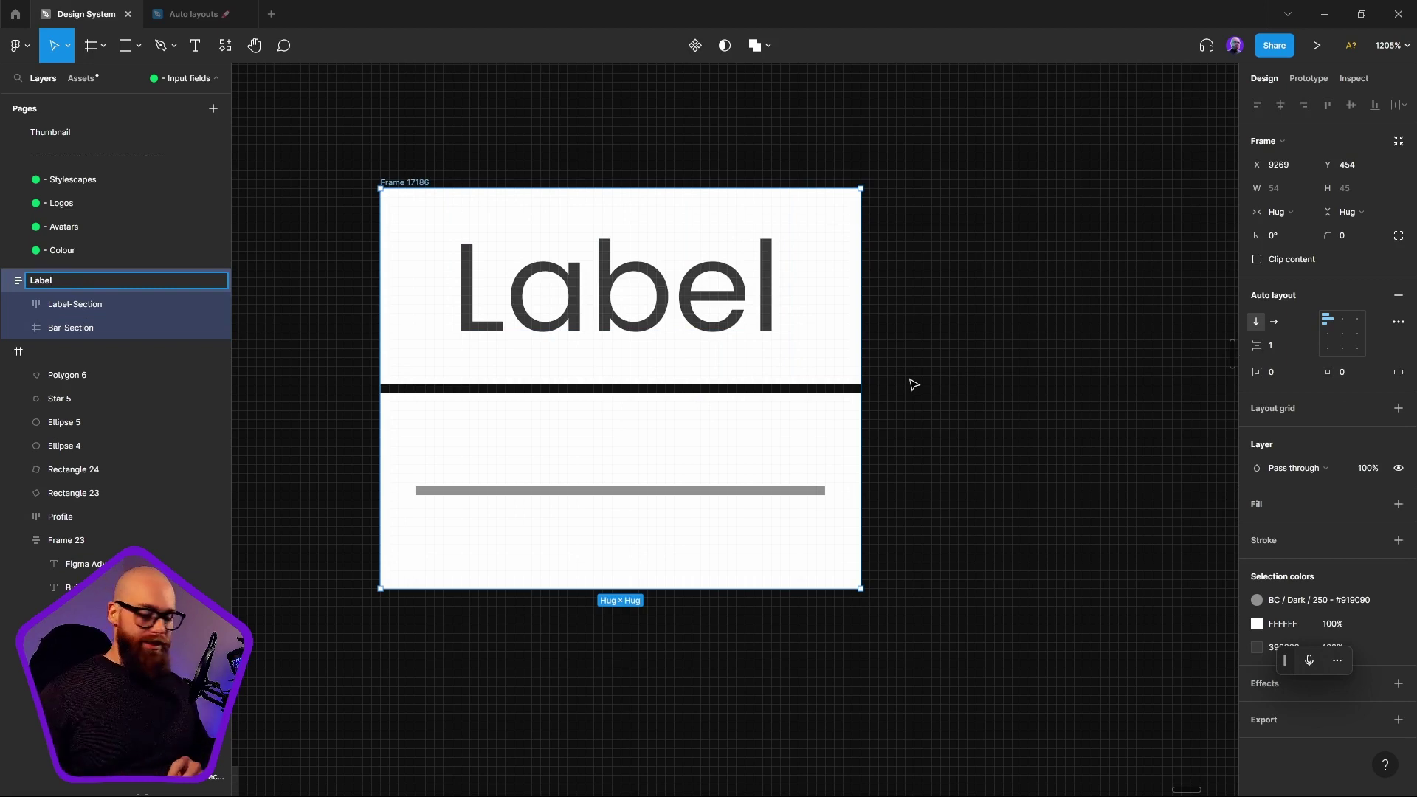
pyautogui.press('Return')
# Step: Give Bar-Section absolute position centred horizontally and vertically in the Label frame, and reorder it ahead of Label-Section in the layer list
pyautogui.click(70, 329)
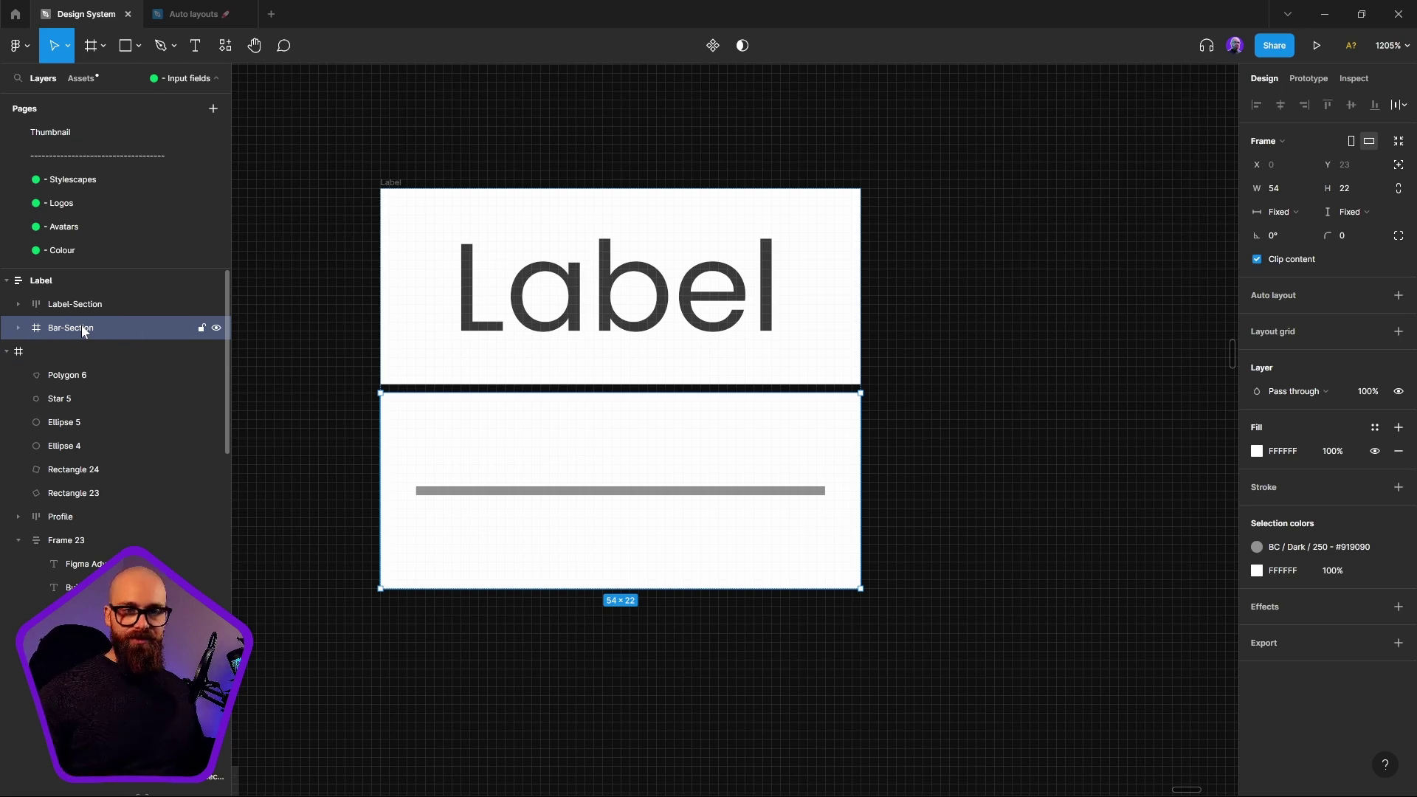
pyautogui.click(1400, 170)
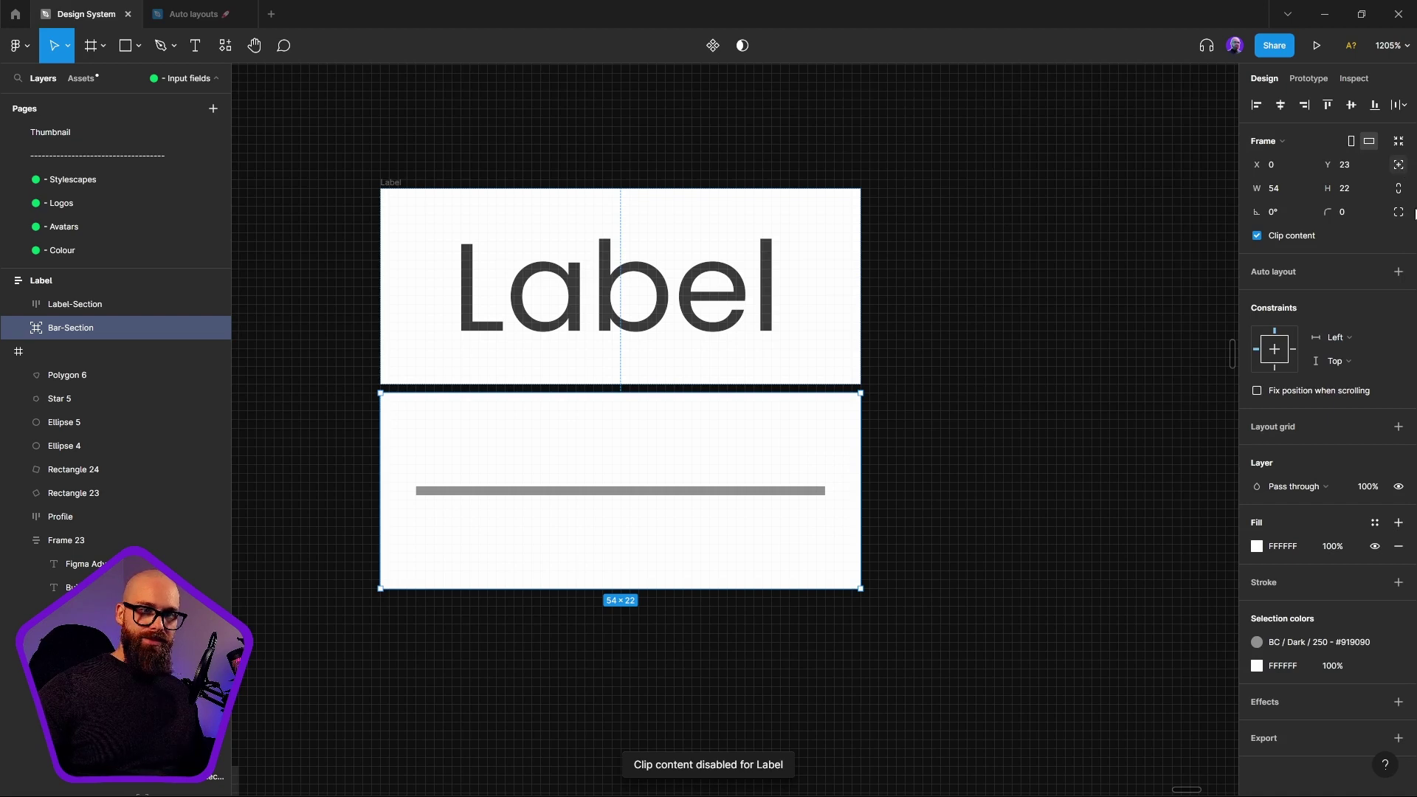
pyautogui.click(1280, 104)
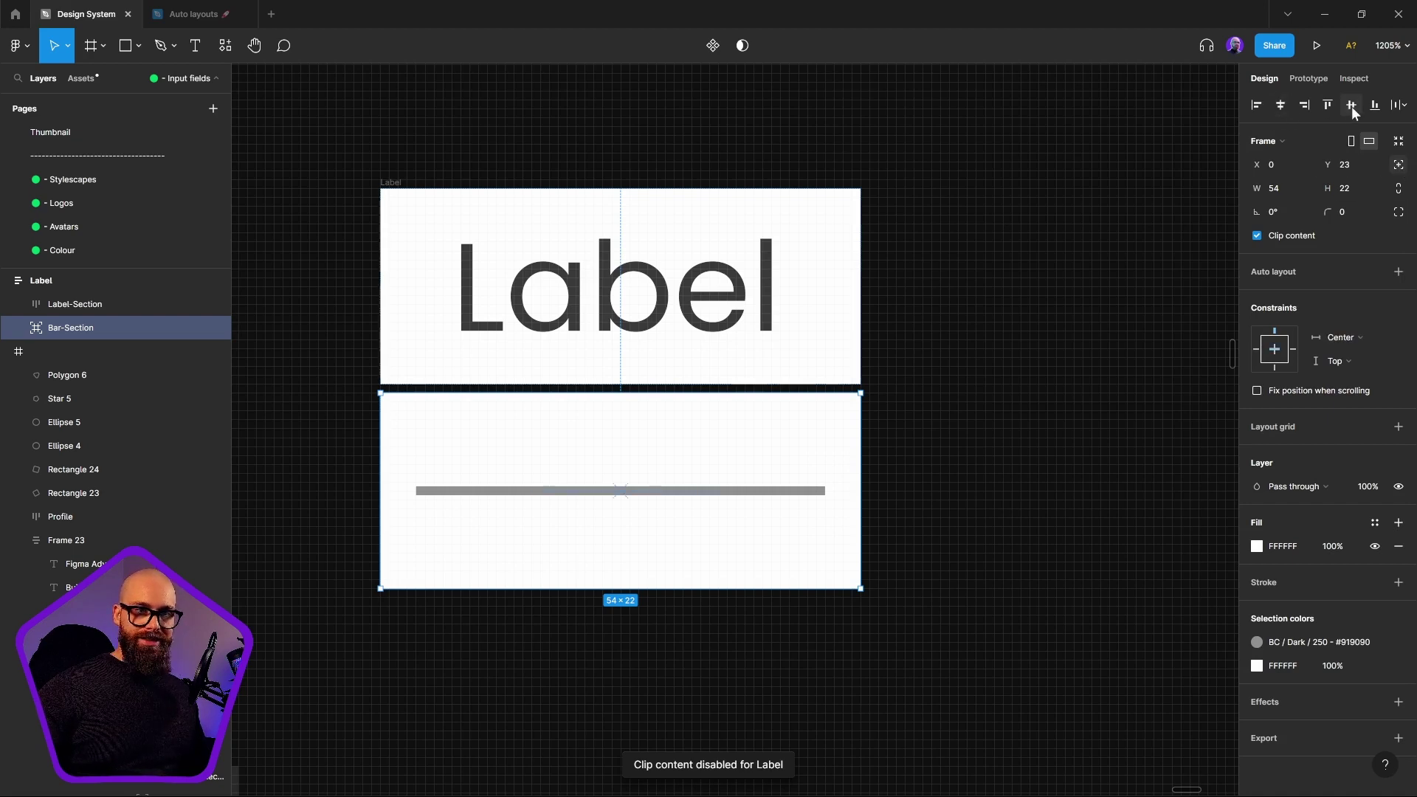
pyautogui.click(1351, 105)
pyautogui.moveTo(86, 325)
pyautogui.mouseDown()
pyautogui.moveTo(83, 291)
pyautogui.moveTo(91, 299)
pyautogui.mouseUp()
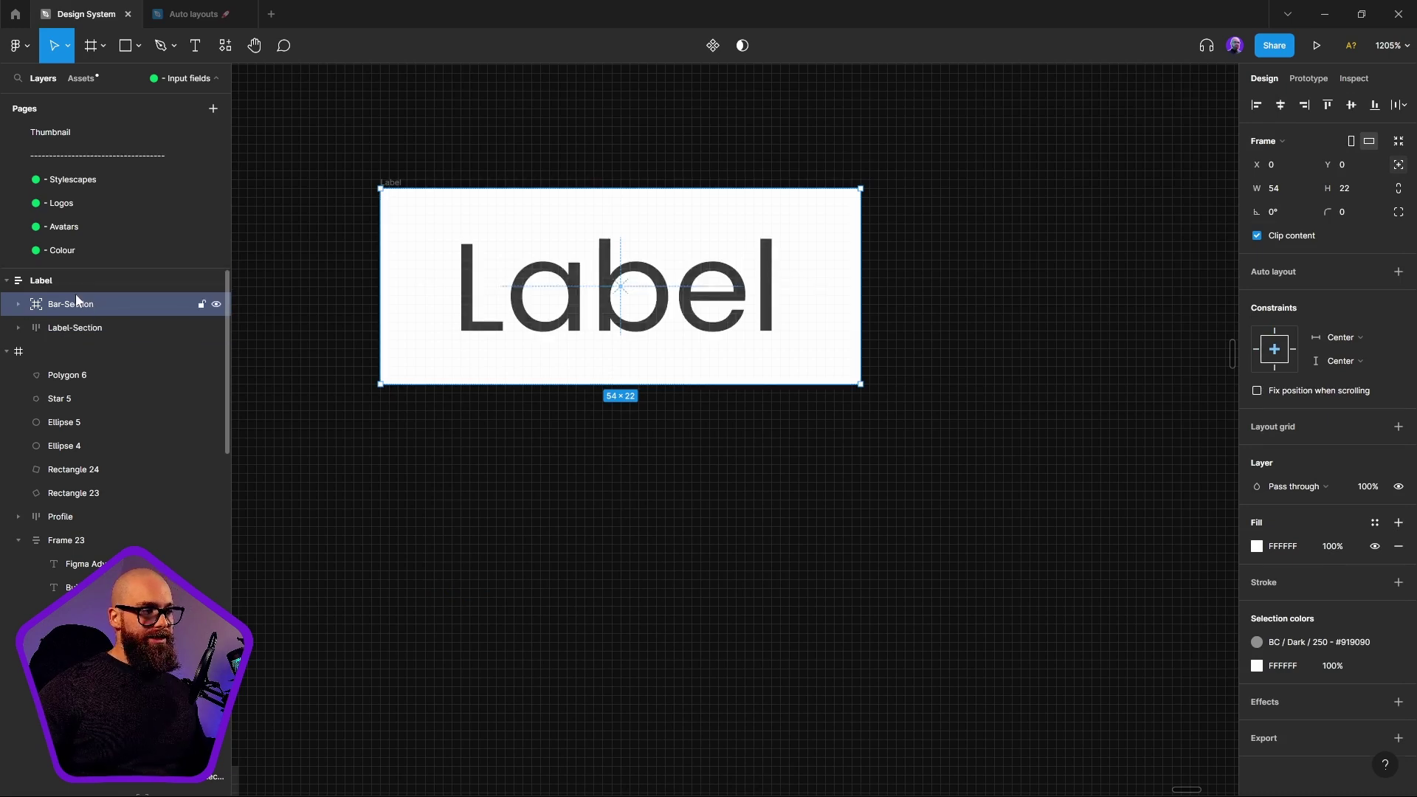
# Step: Check the canvas stacking options in the Label frame's advanced auto layout settings
pyautogui.click(75, 284)
pyautogui.hotkey('shift', 'a')
pyautogui.click(1400, 323)
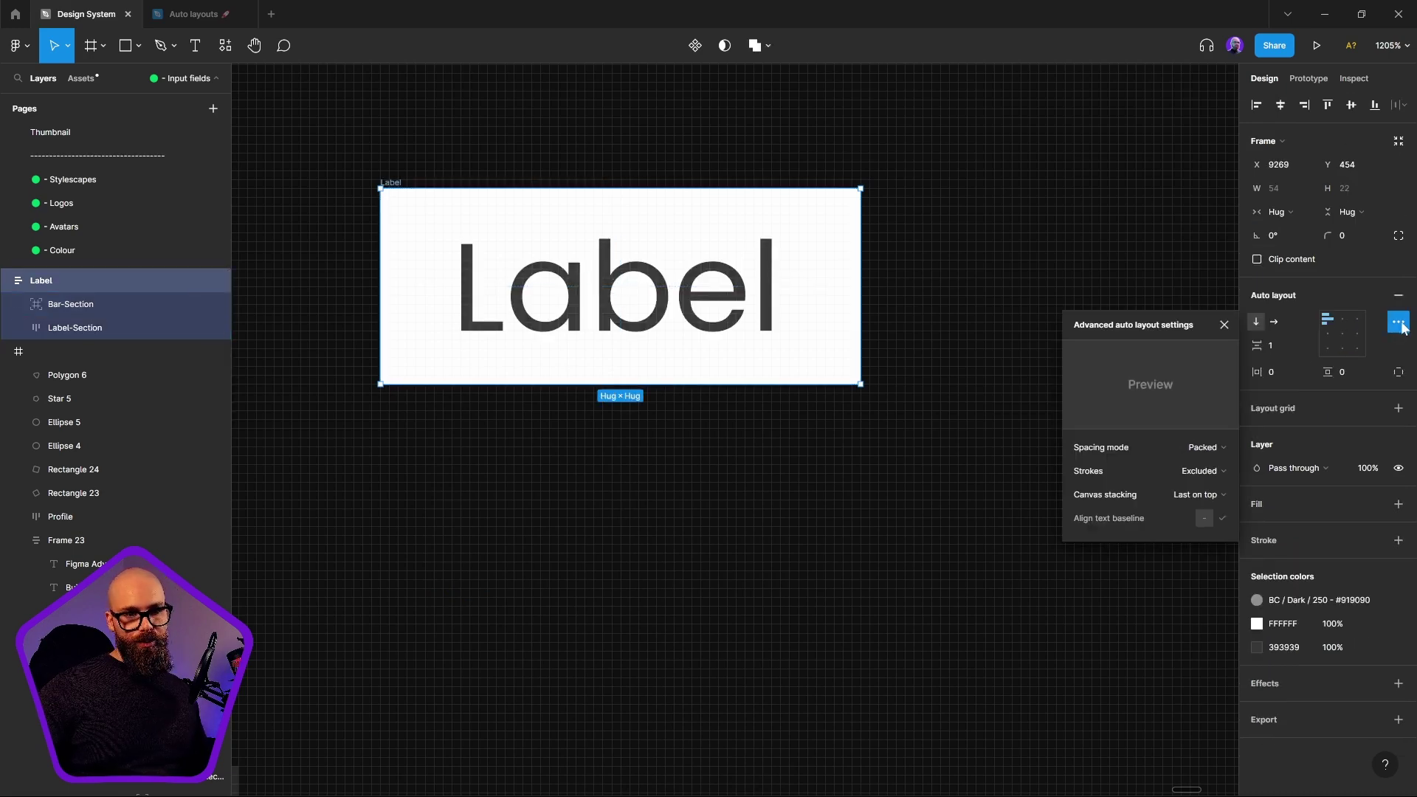
pyautogui.click(1217, 495)
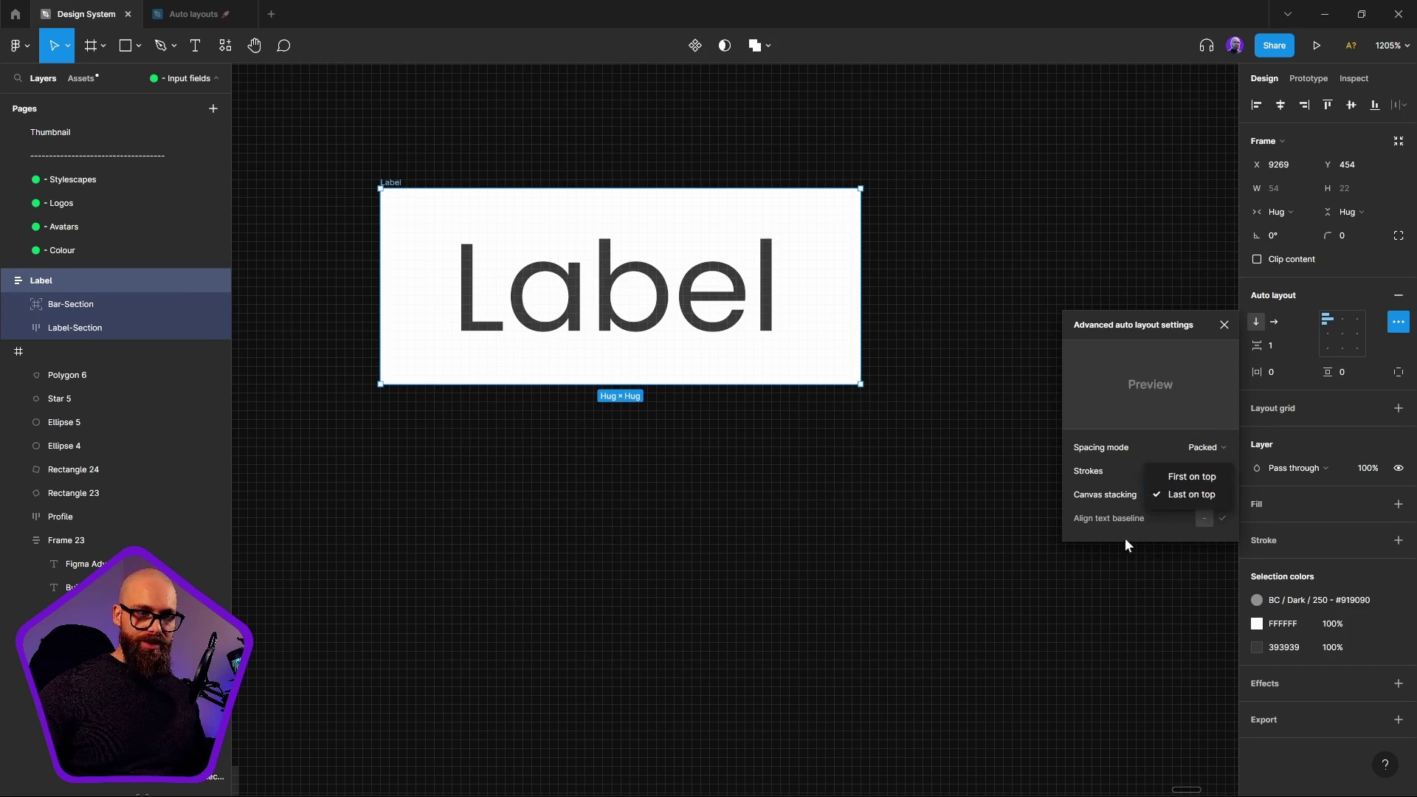
pyautogui.click(1110, 583)
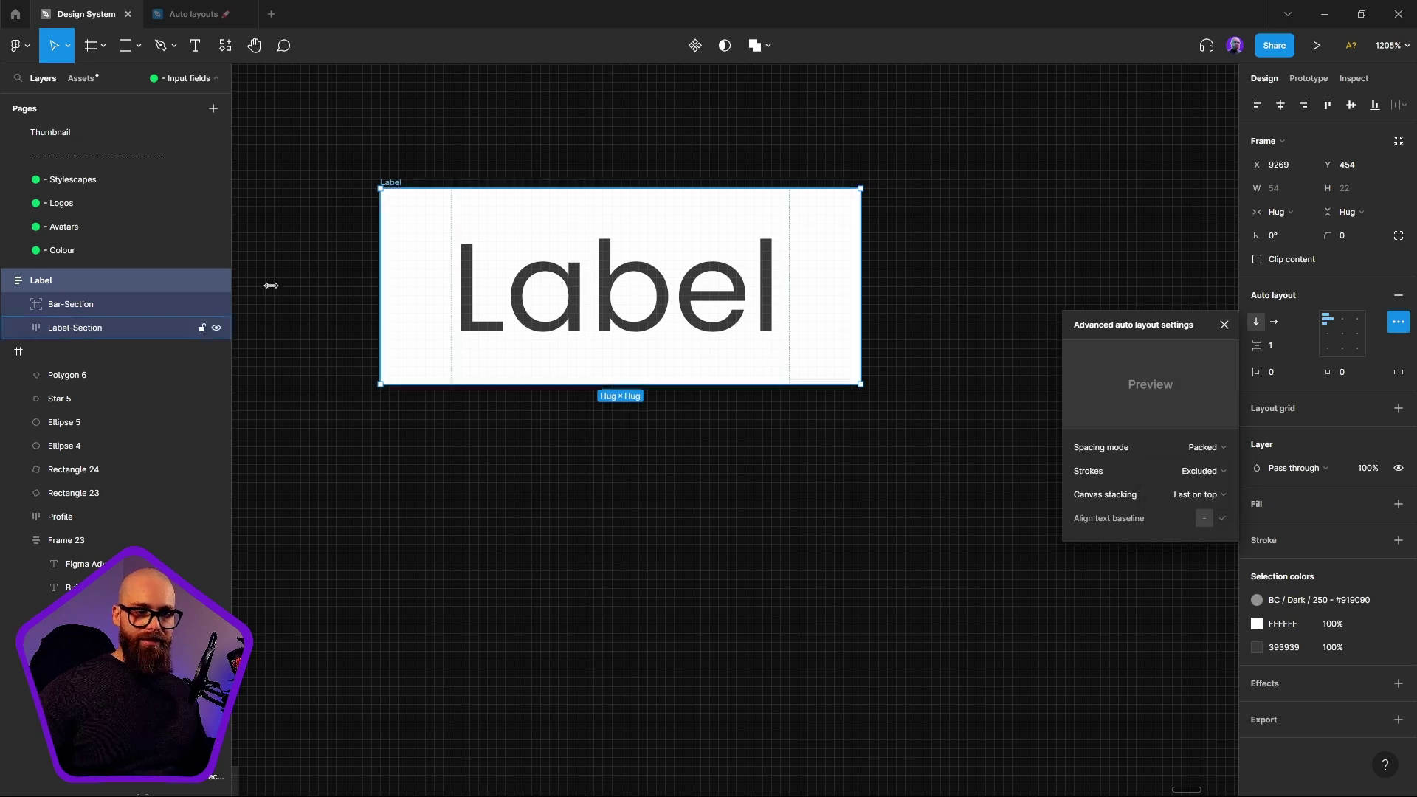
pyautogui.click(1228, 330)
# Step: Remove the white fills from the Label-Section and Bar-Section frames
pyautogui.click(69, 304)
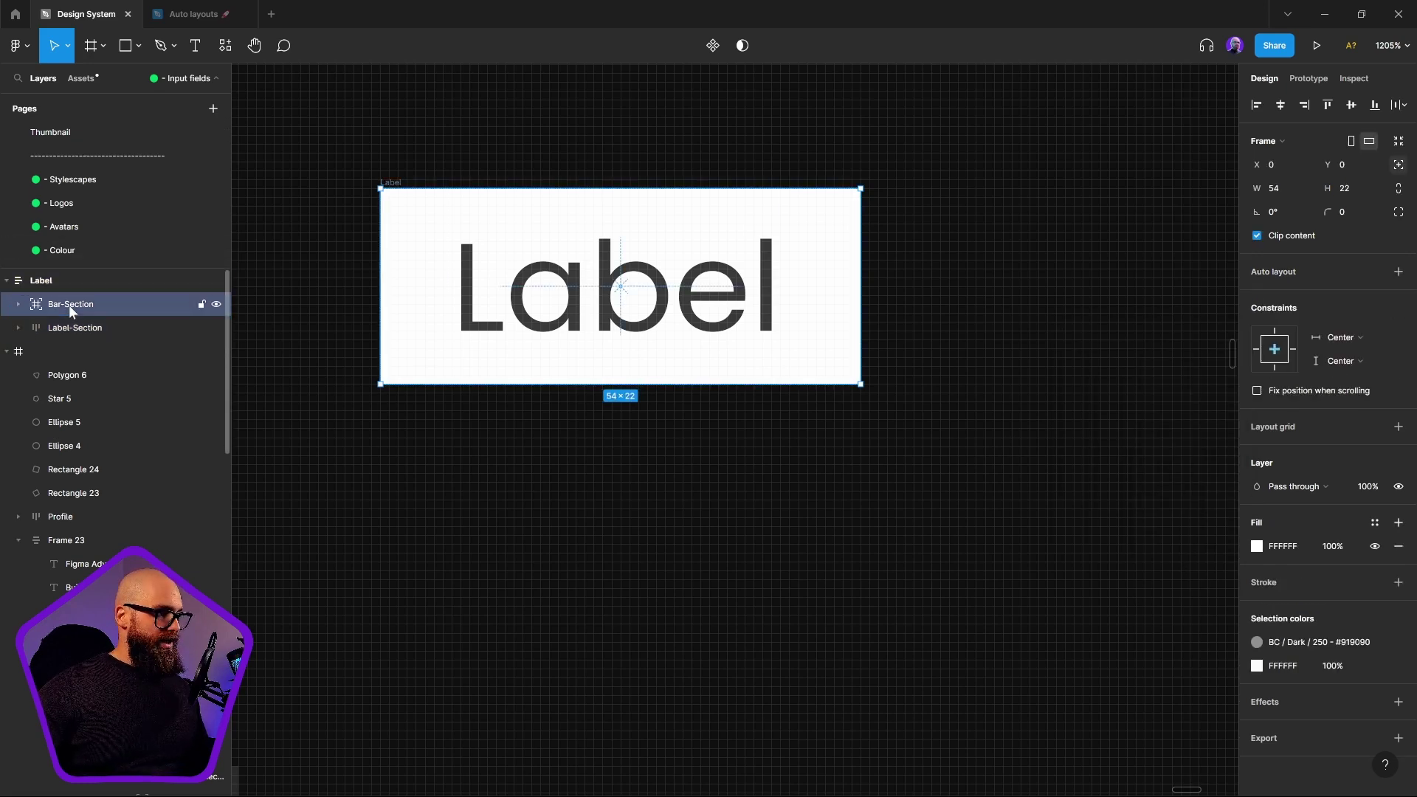
pyautogui.click(81, 329)
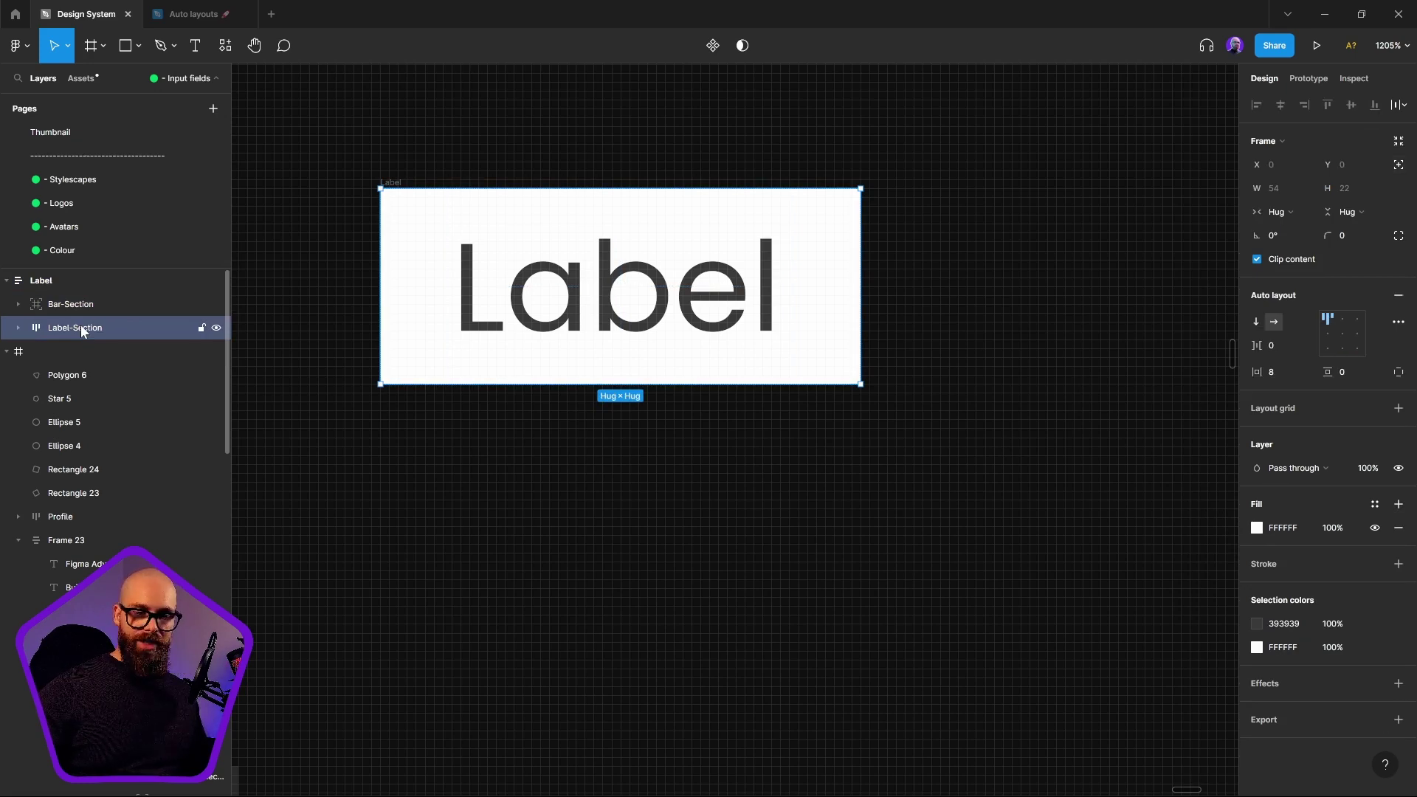
pyautogui.click(1399, 527)
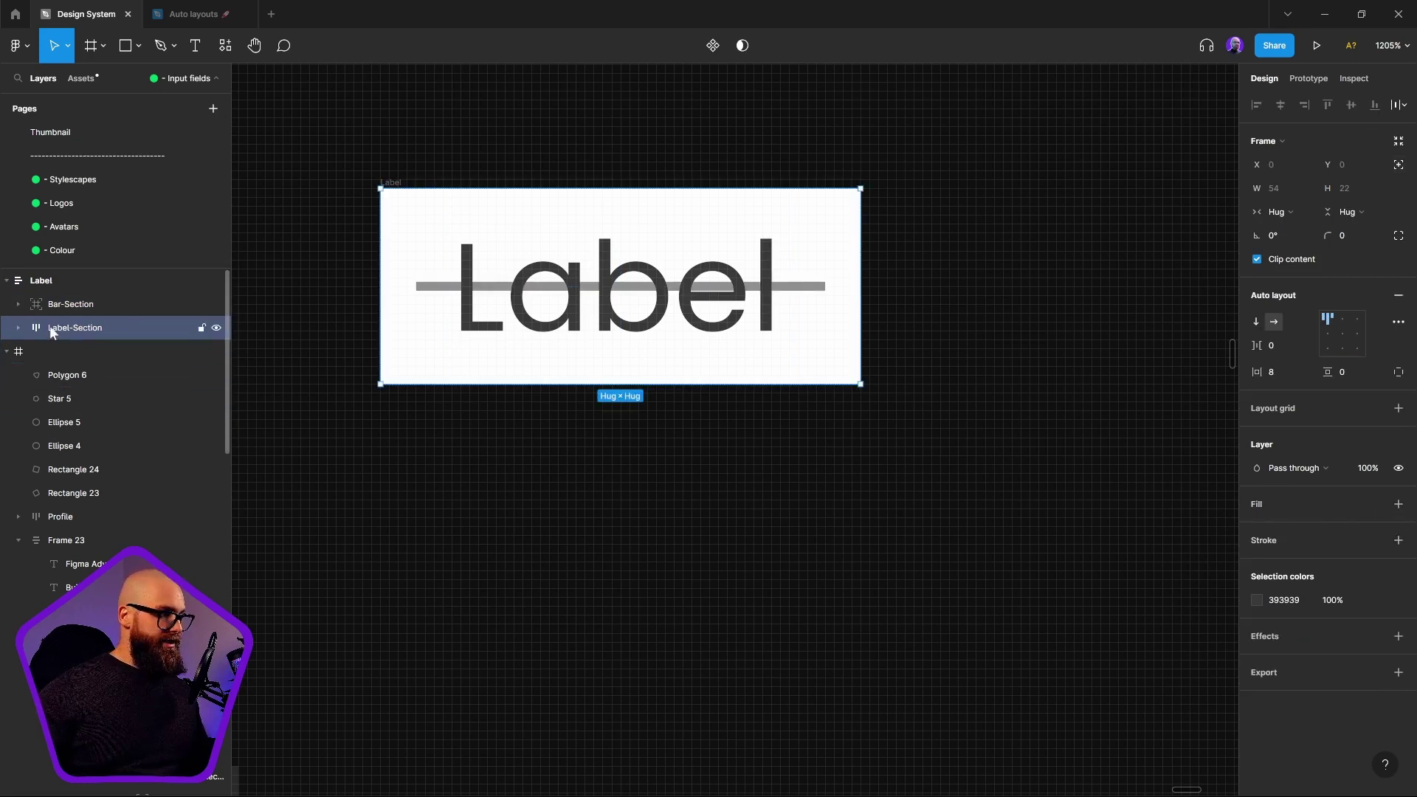
pyautogui.click(60, 302)
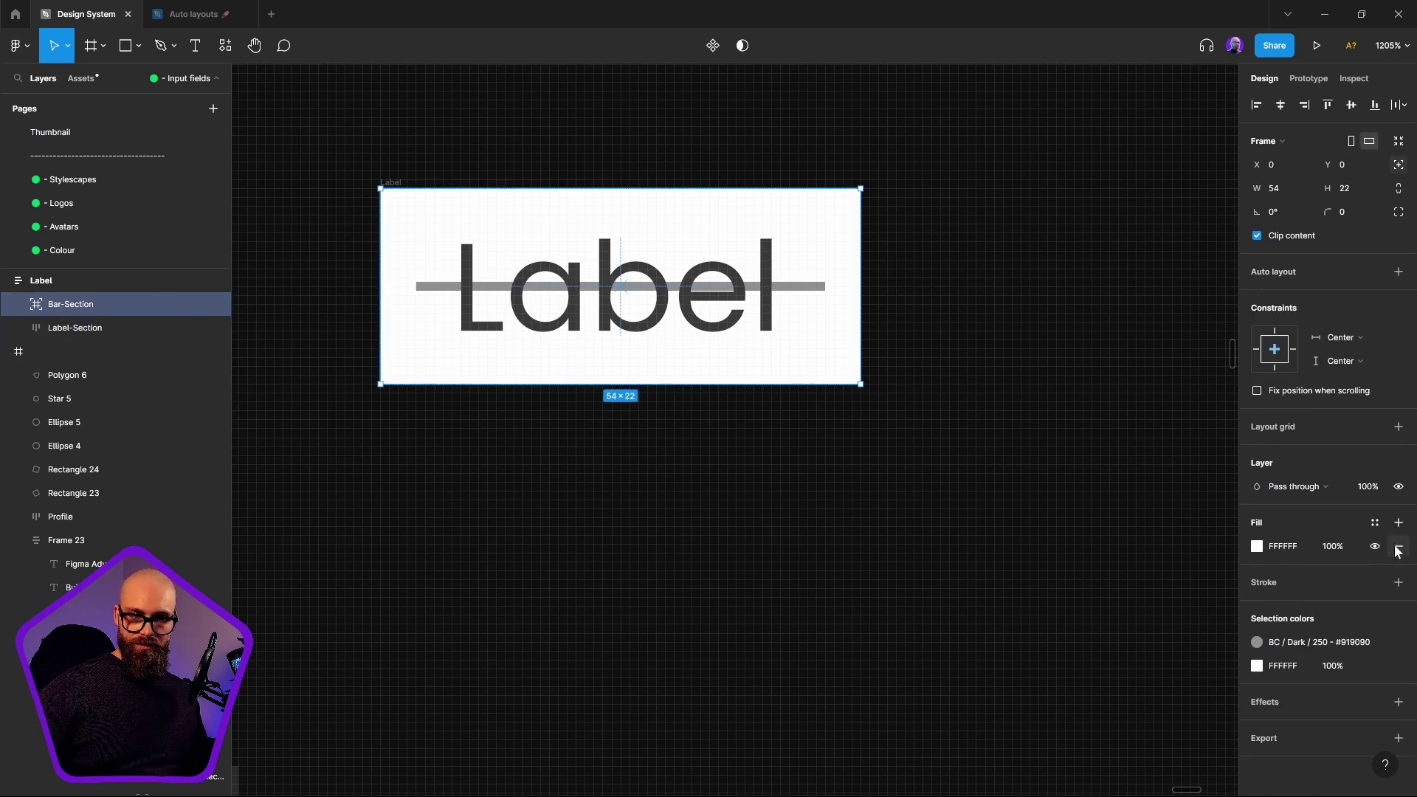
pyautogui.click(1399, 546)
# Step: Add an FFFFFF fill to the Label frame and move it to about X 9284, Y 475
pyautogui.click(55, 281)
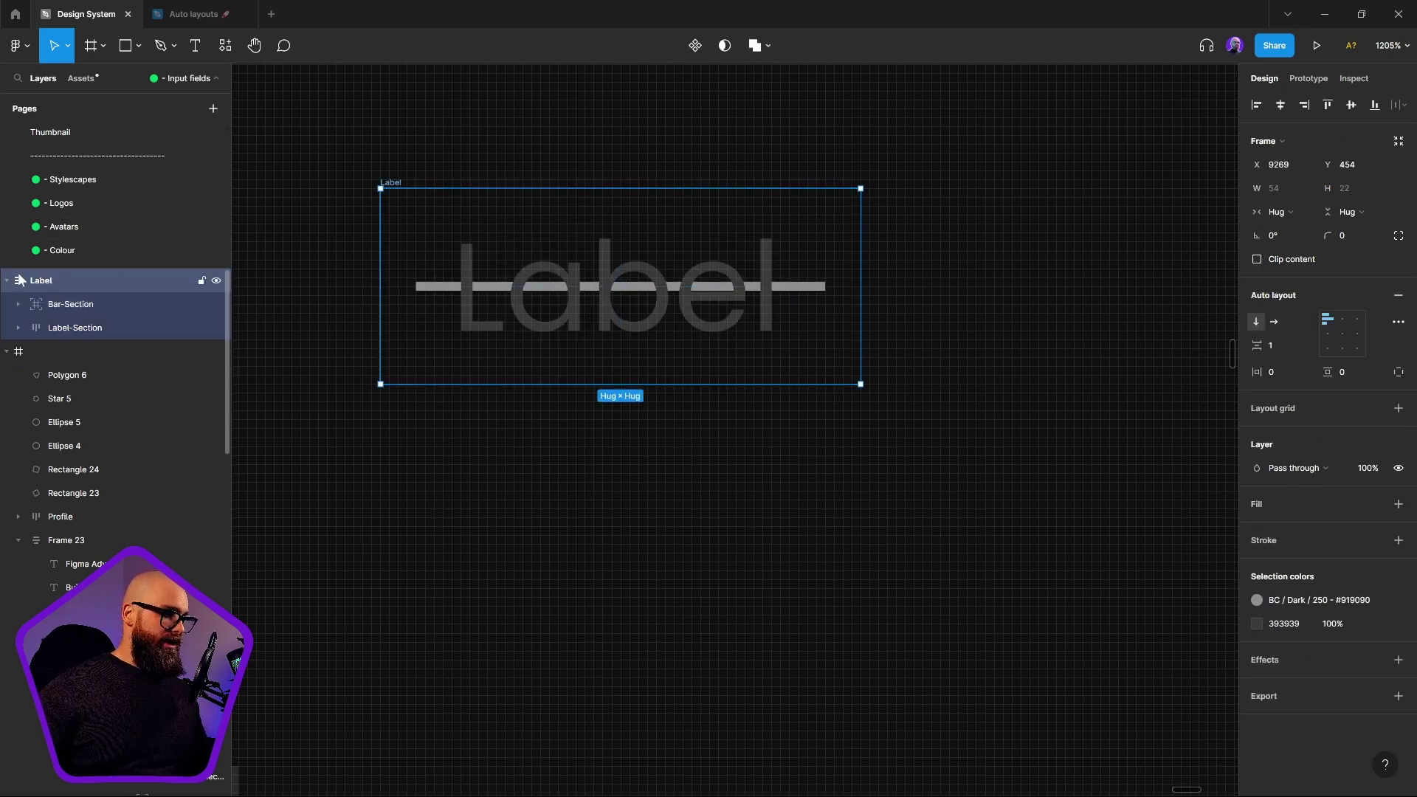
pyautogui.click(1398, 504)
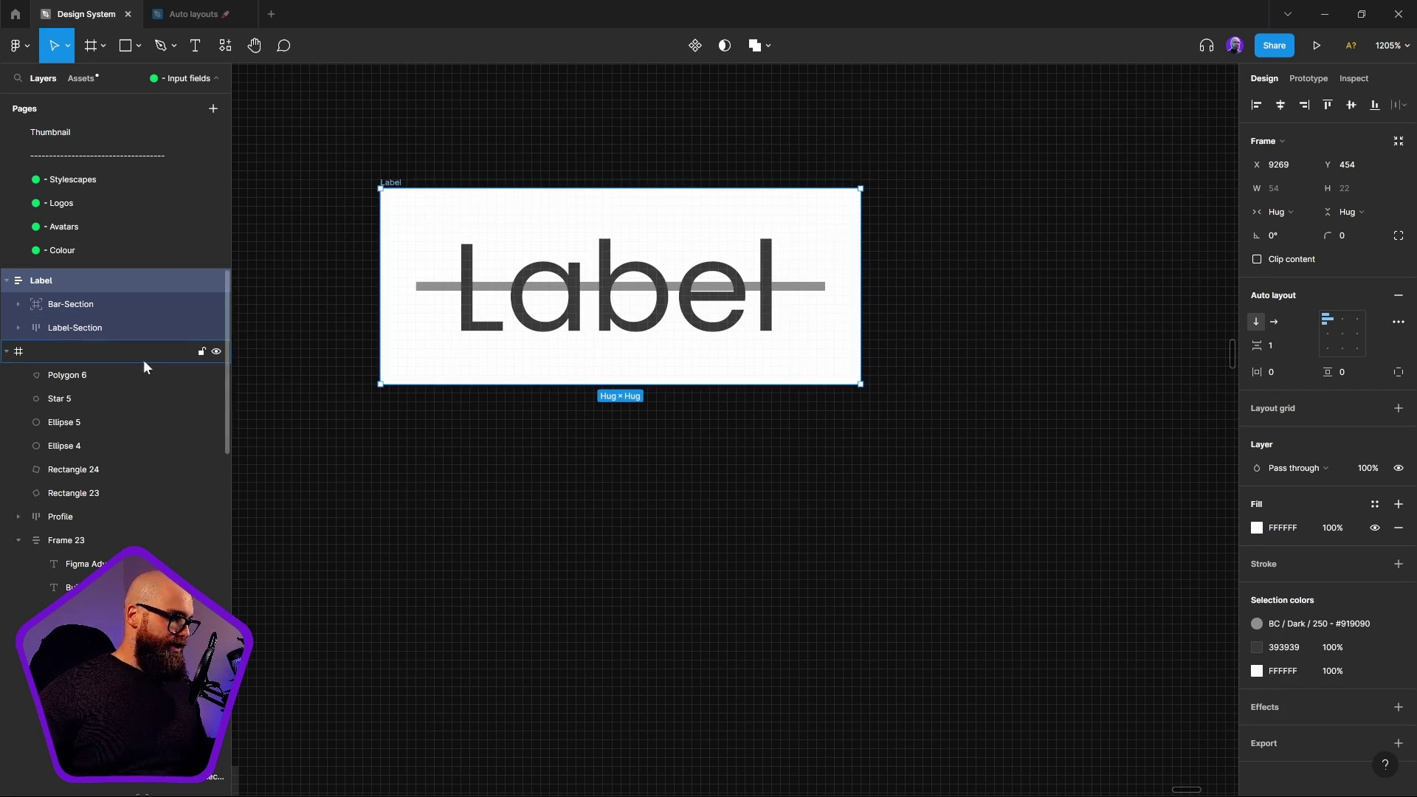
pyautogui.moveTo(393, 189); pyautogui.dragTo(526, 376)
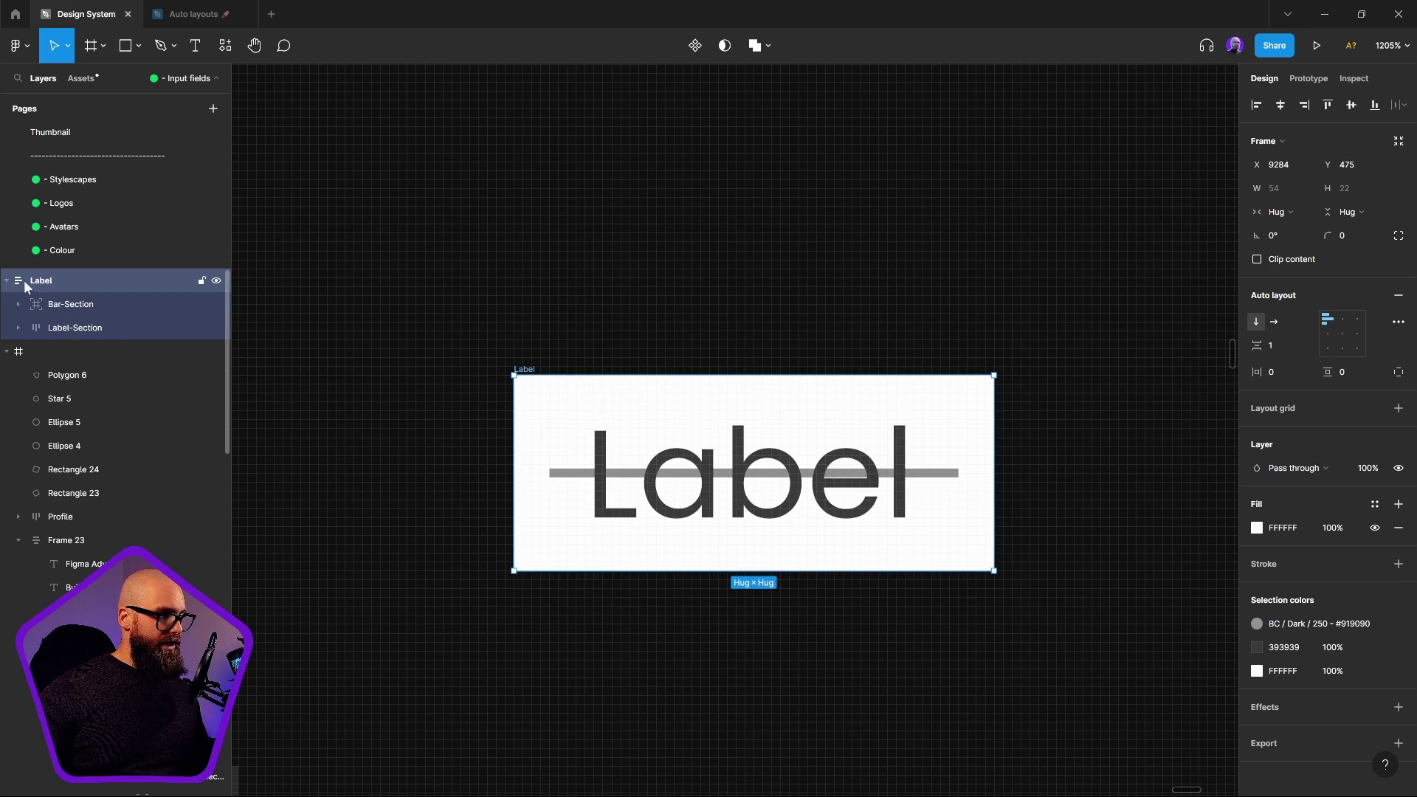
# Step: Set the Label frame's horizontal padding to 4
pyautogui.click(1277, 372)
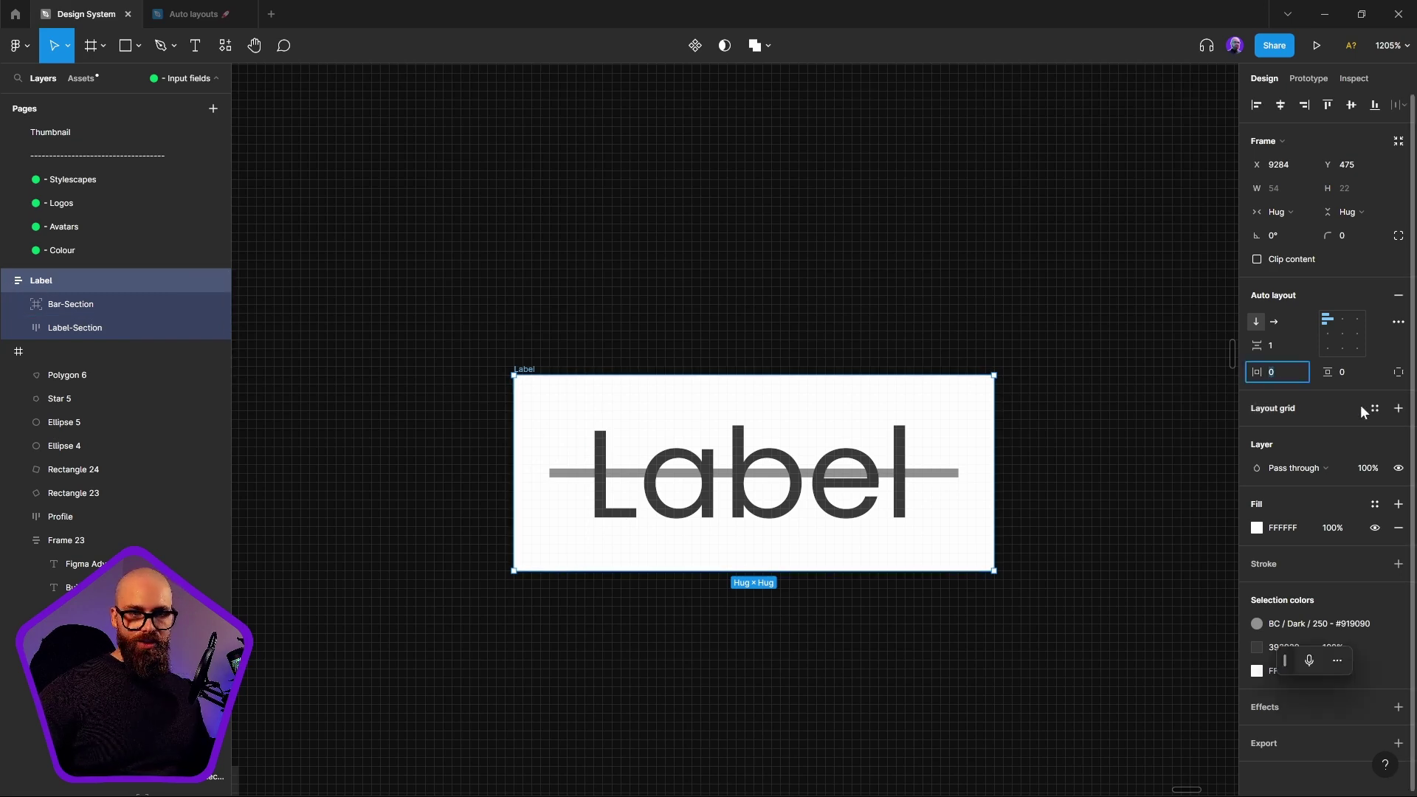
pyautogui.write('4')
pyautogui.press('Return')
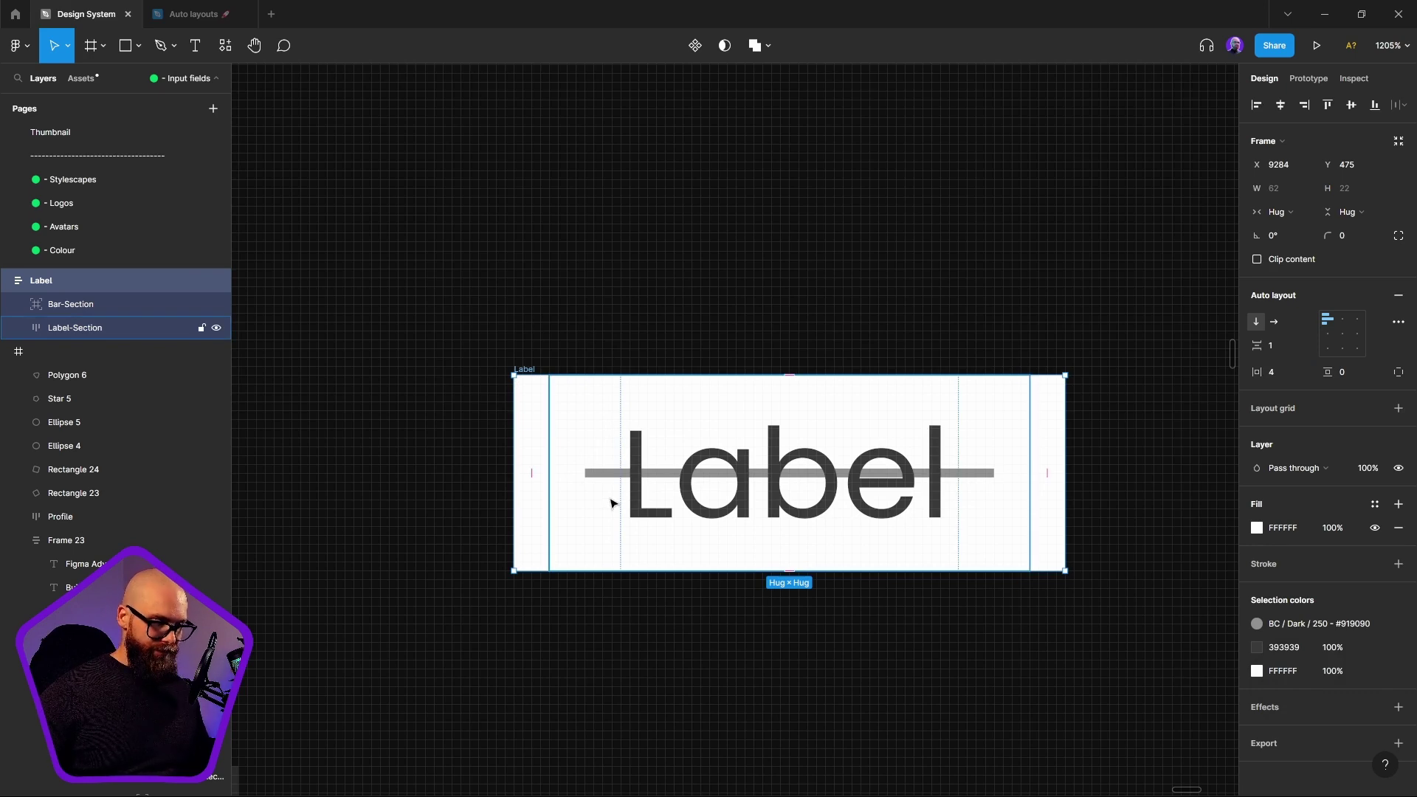
# Step: Try to widen Bar-Section out to the Label frame's left edge
pyautogui.click(151, 304)
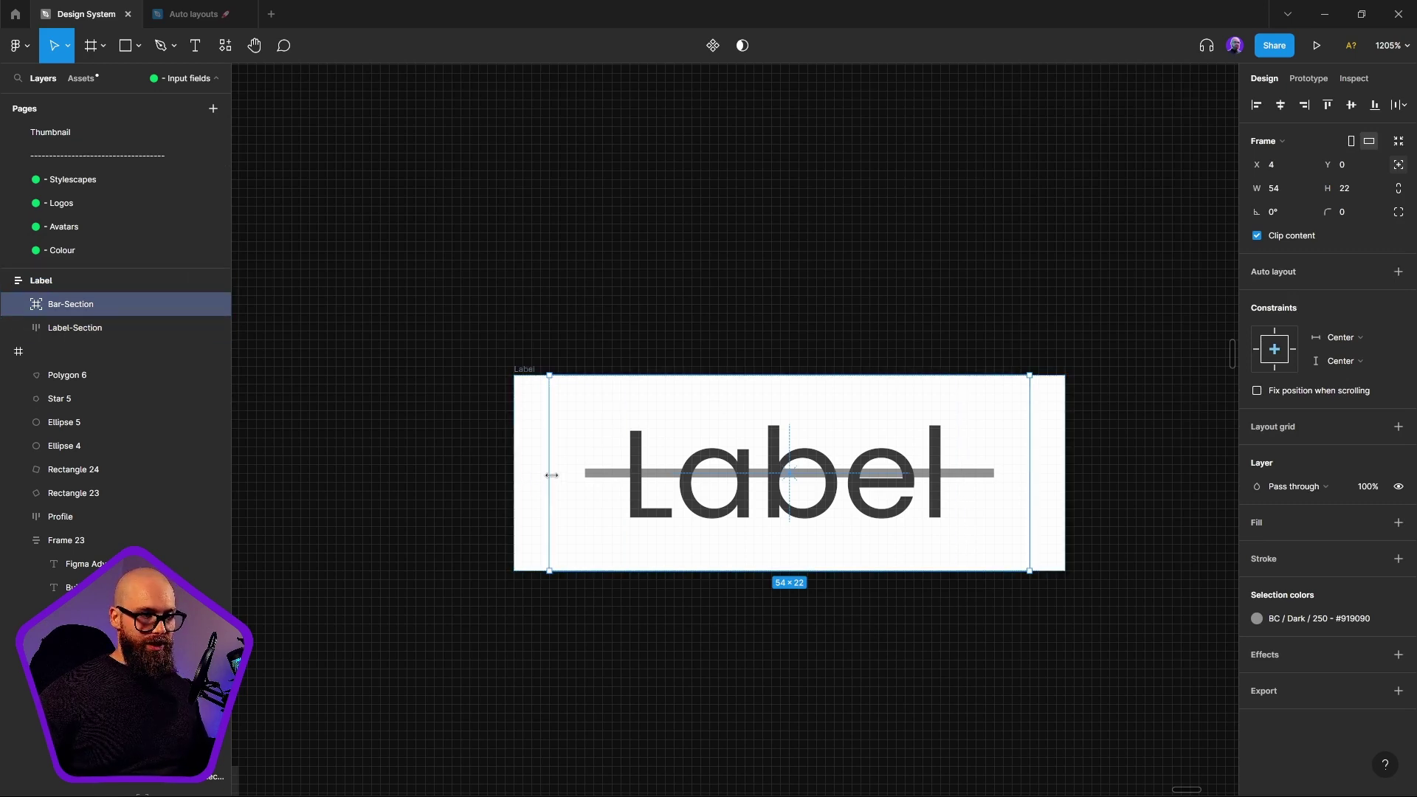
pyautogui.moveTo(550, 480); pyautogui.dragTo(513, 479)
pyautogui.hotkey('ctrl', 'z')
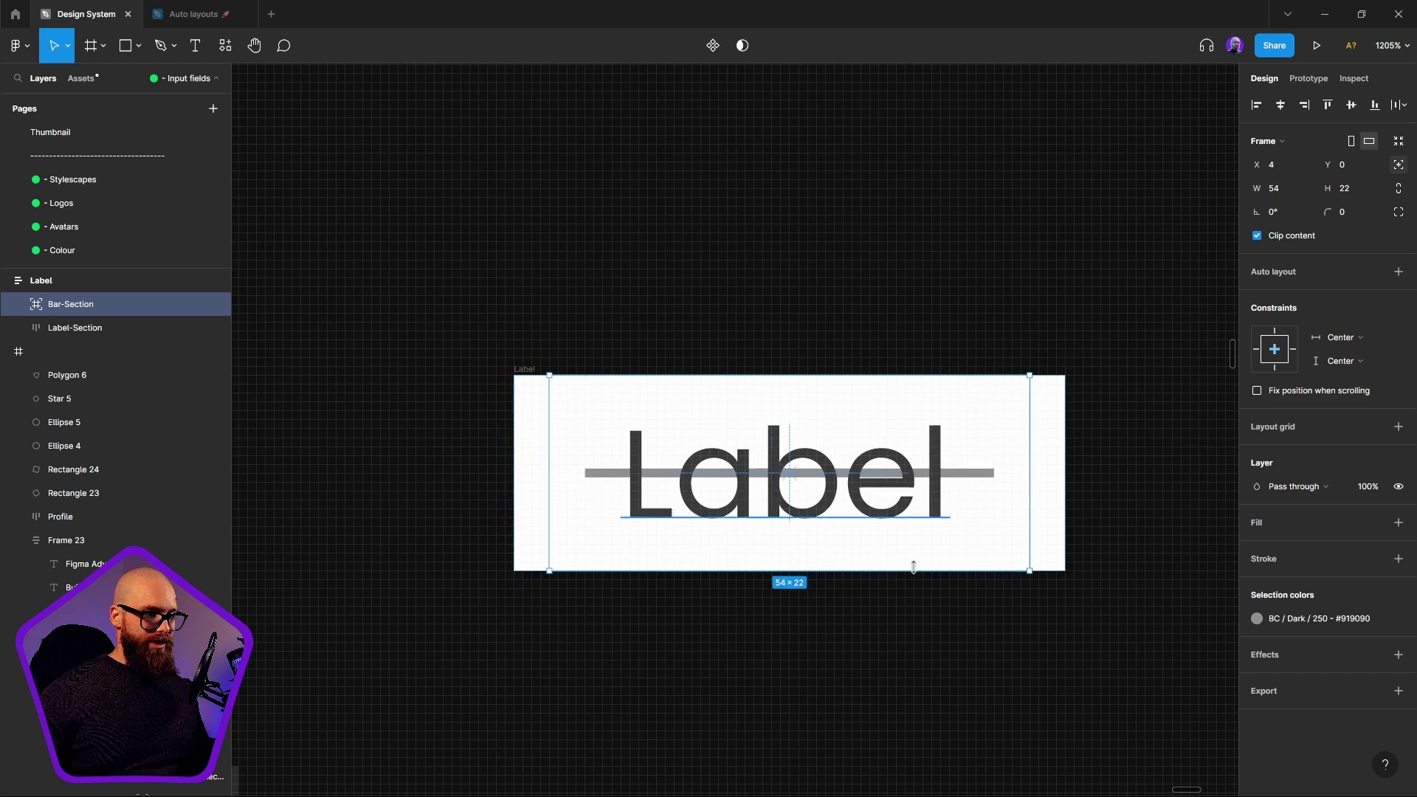
pyautogui.click(530, 391)
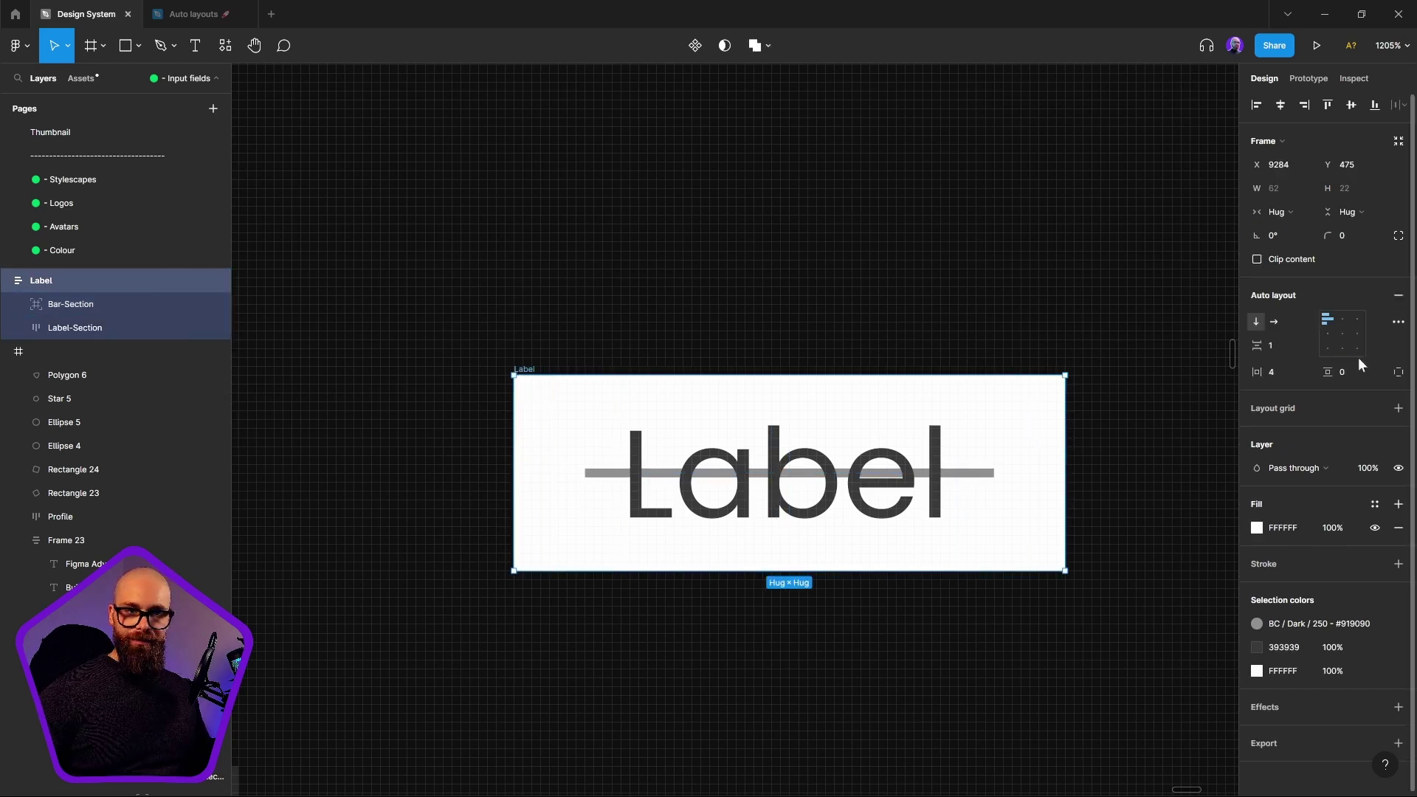
# Step: Set Bar-Section's horizontal constraint to Left and right within the Label frame
pyautogui.click(157, 302)
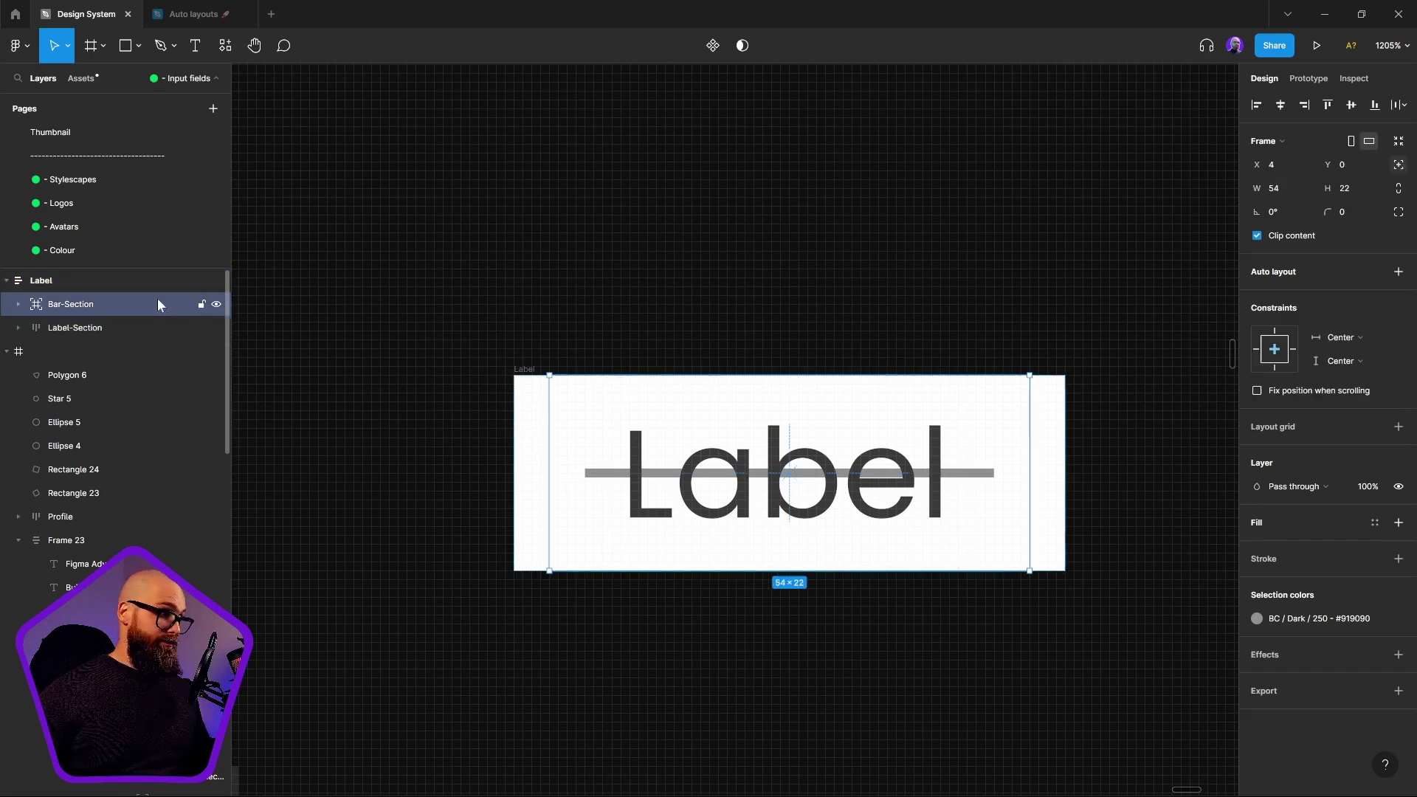
pyautogui.click(1341, 337)
pyautogui.click(1344, 319)
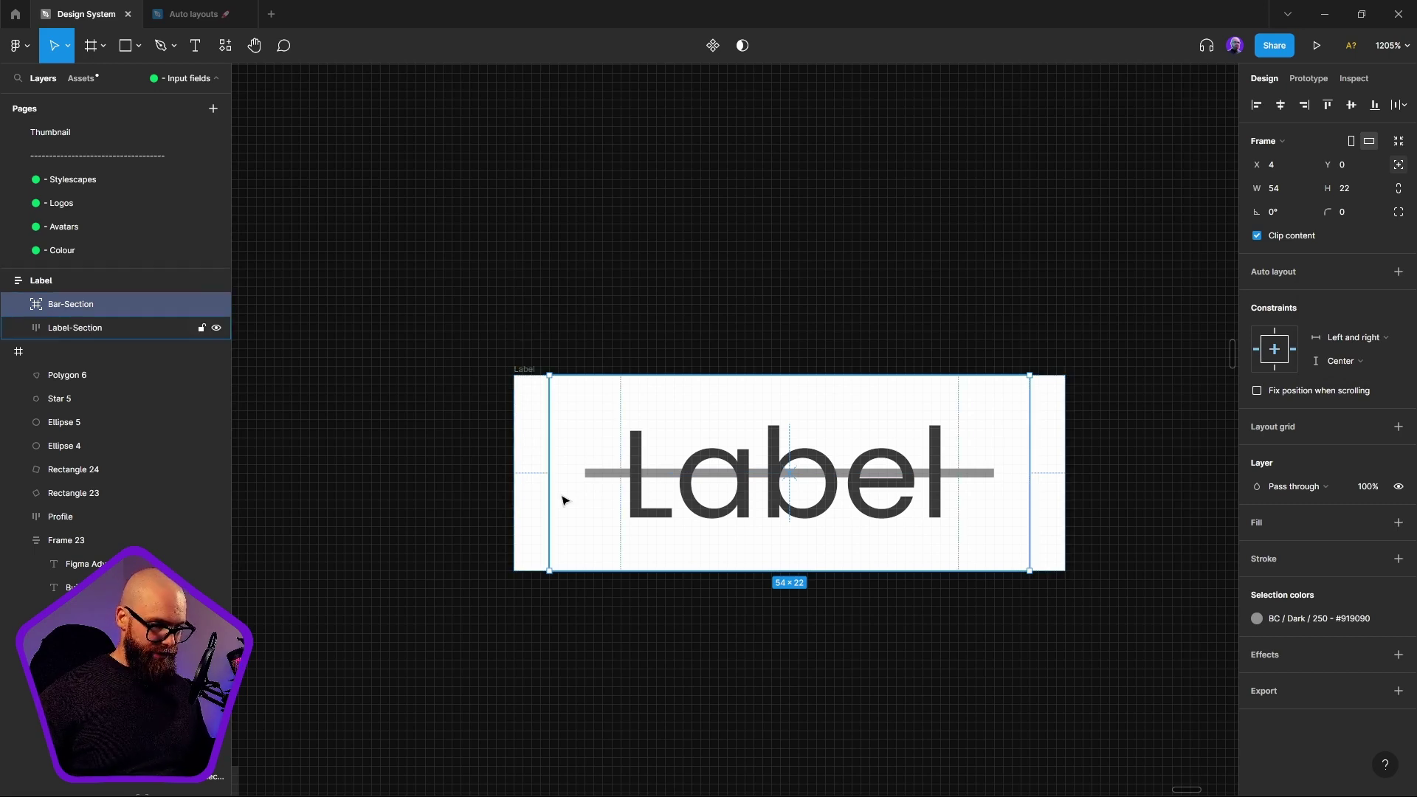
pyautogui.click(1136, 569)
pyautogui.doubleClick(828, 515)
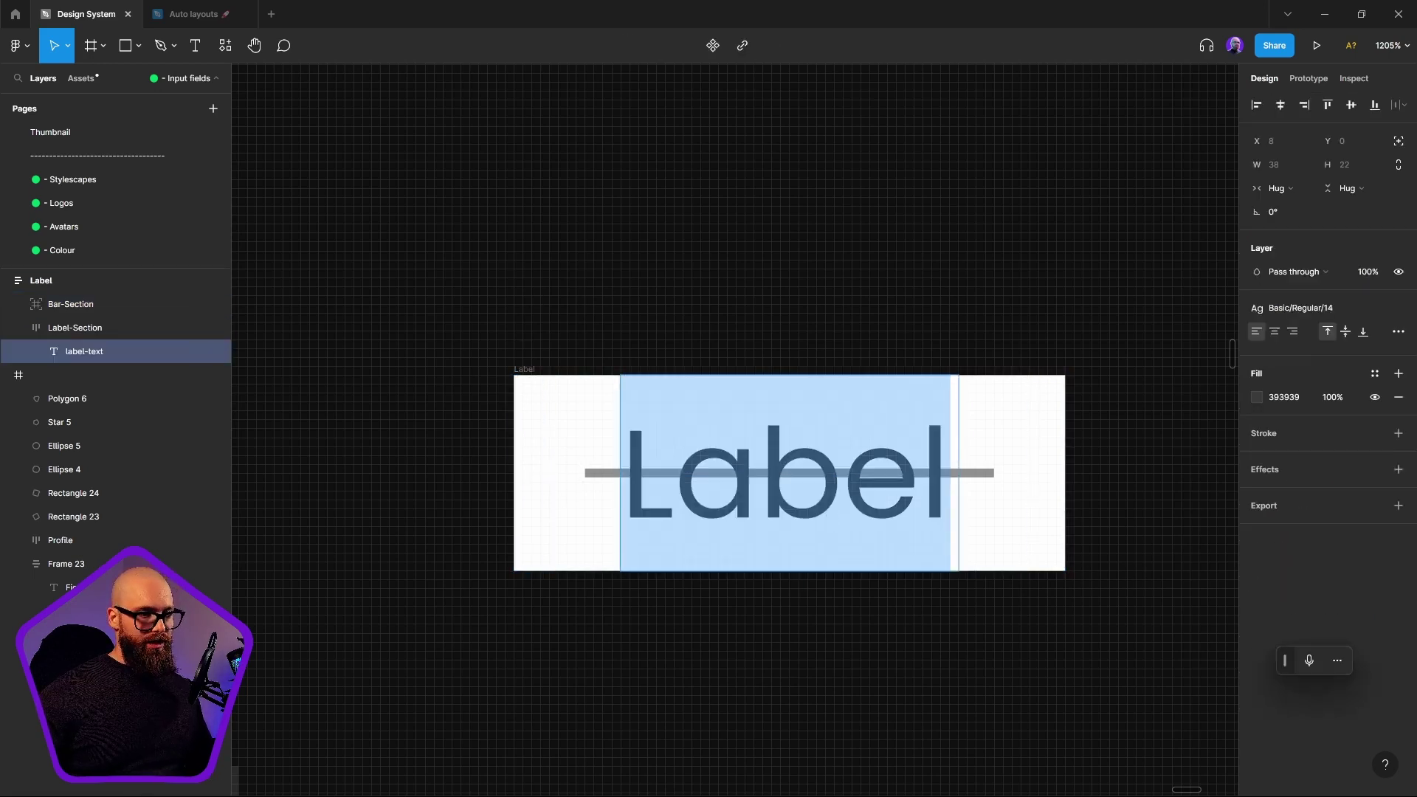
pyautogui.click(91, 325)
pyautogui.click(52, 279)
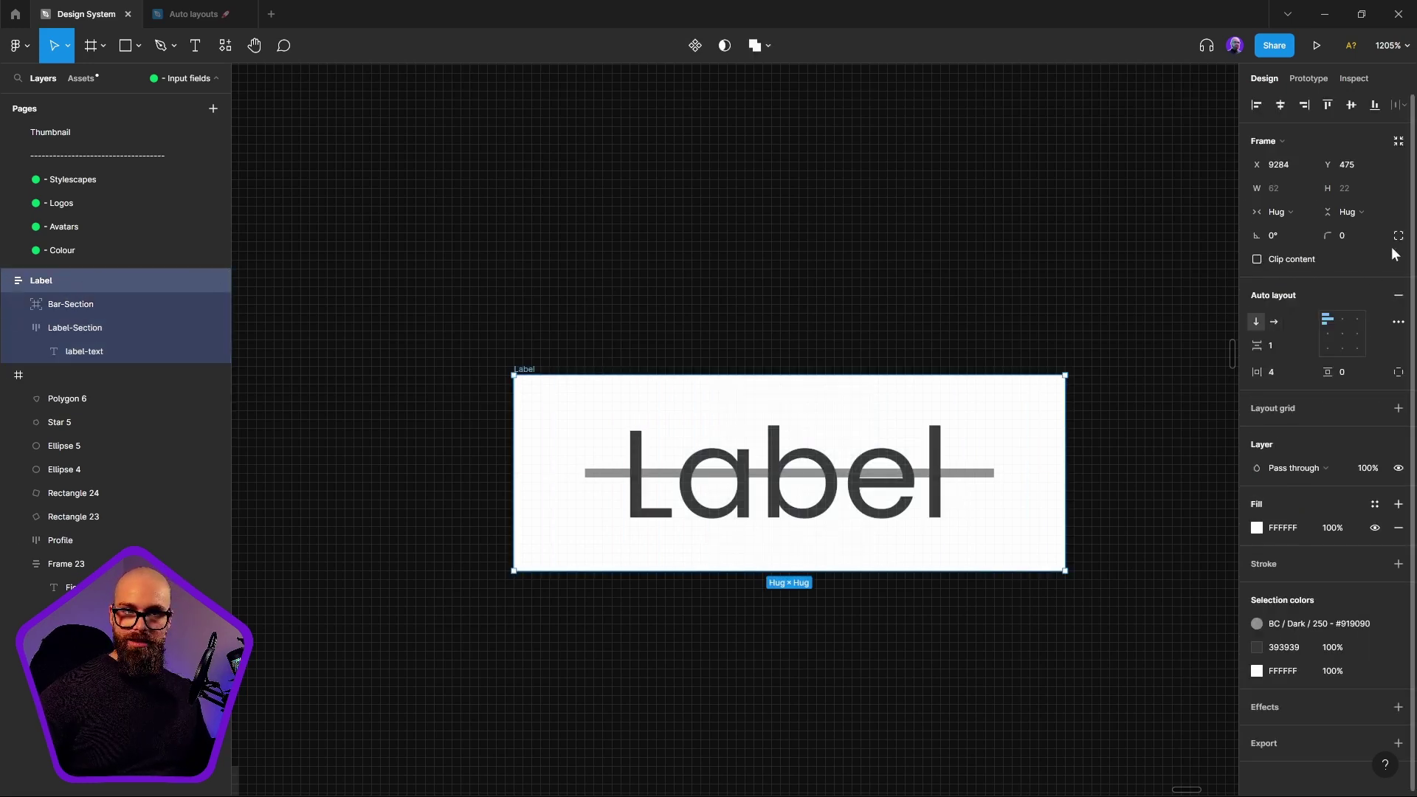
# Step: Check that the Label frame's width and height resizing are set to Hug contents
pyautogui.click(1302, 210)
pyautogui.click(1303, 211)
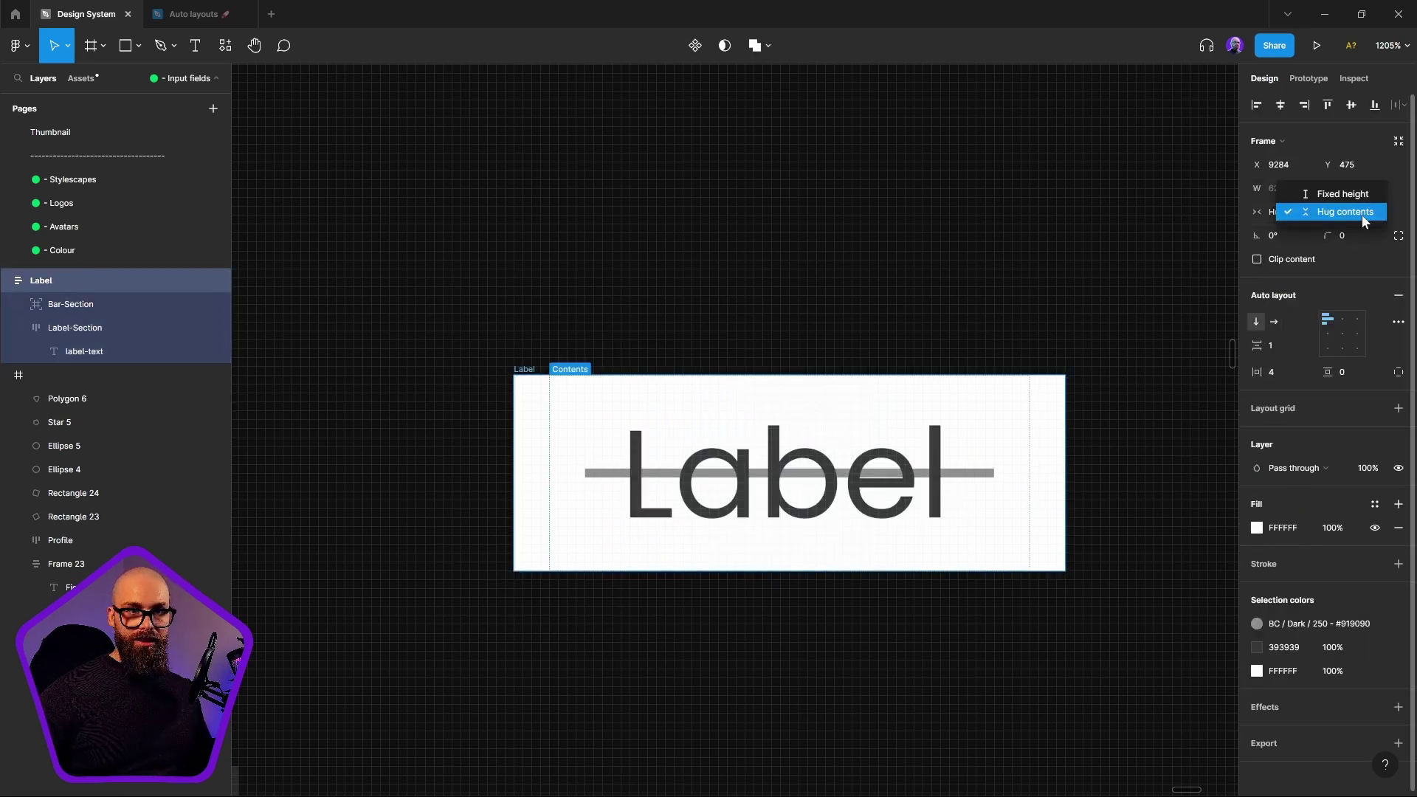
pyautogui.click(1344, 212)
pyautogui.doubleClick(829, 515)
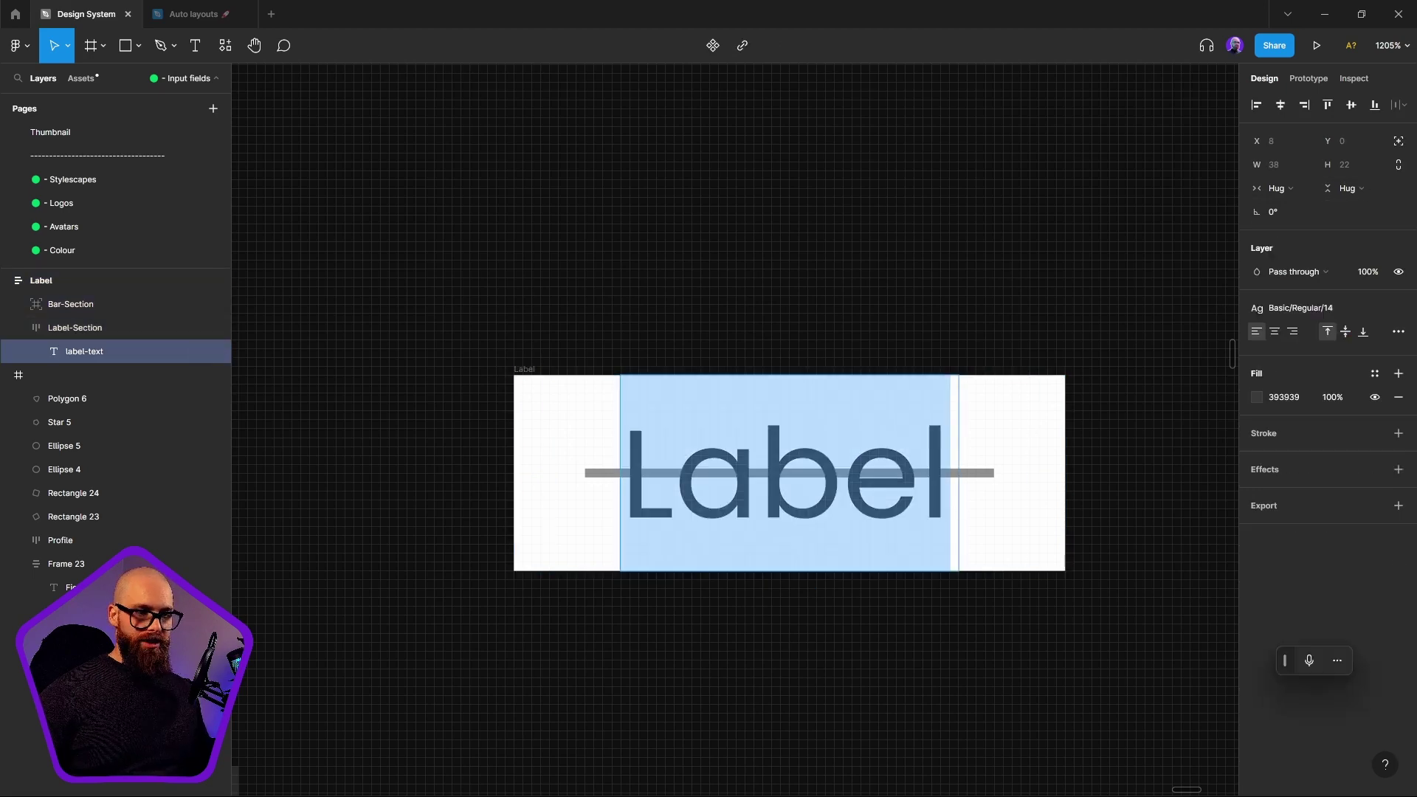
pyautogui.click(920, 473)
pyautogui.write('101010')
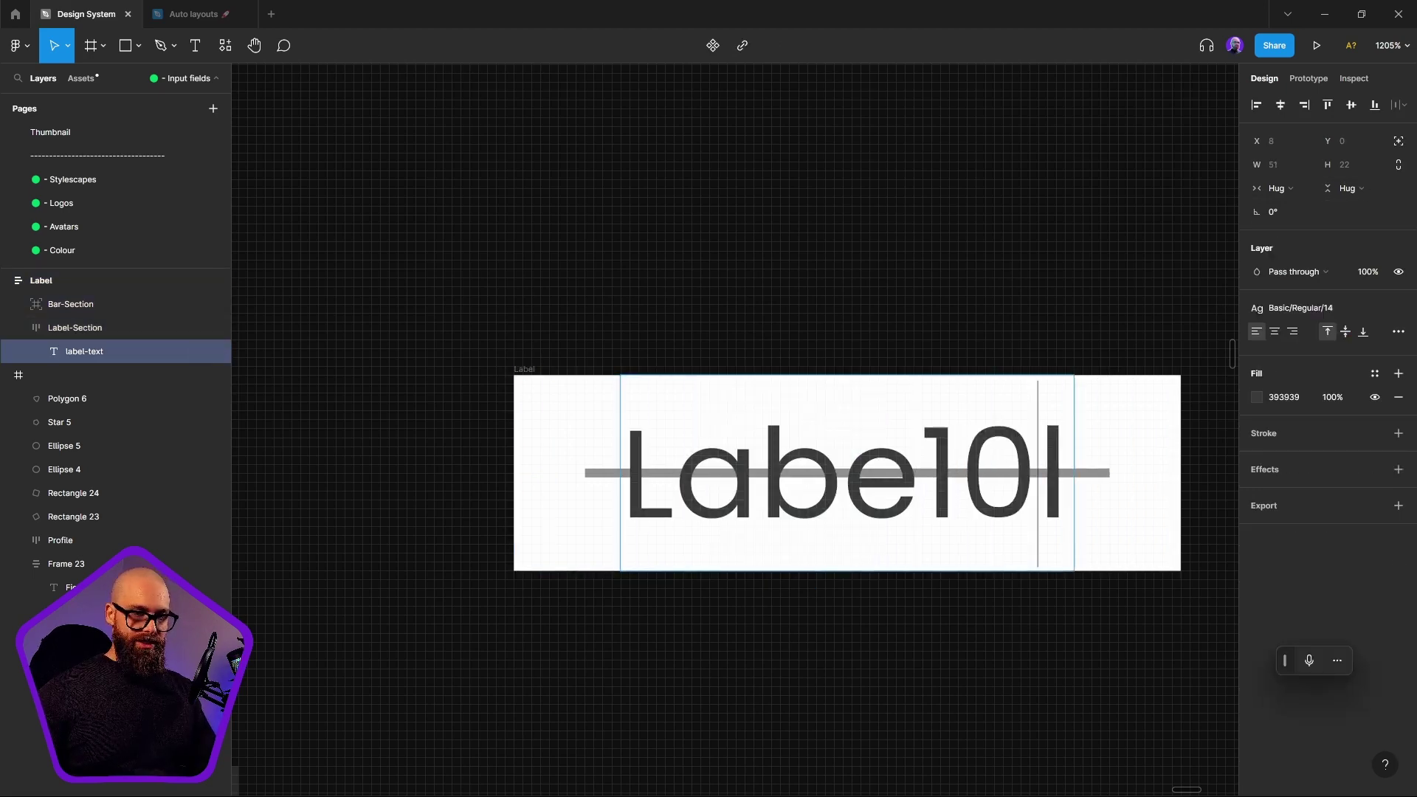
pyautogui.write('1010')
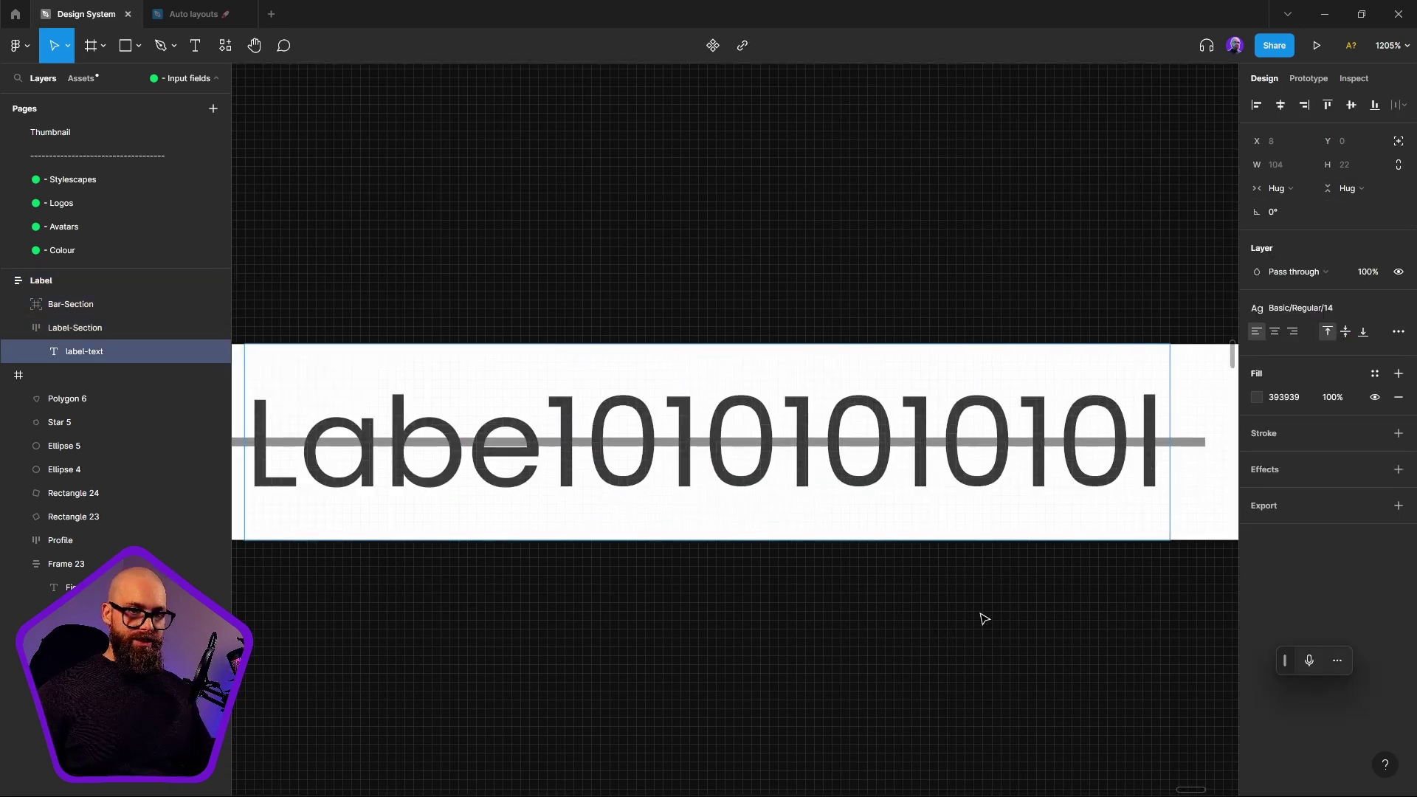
pyautogui.press('Escape')
pyautogui.scroll(5, 834, 432)
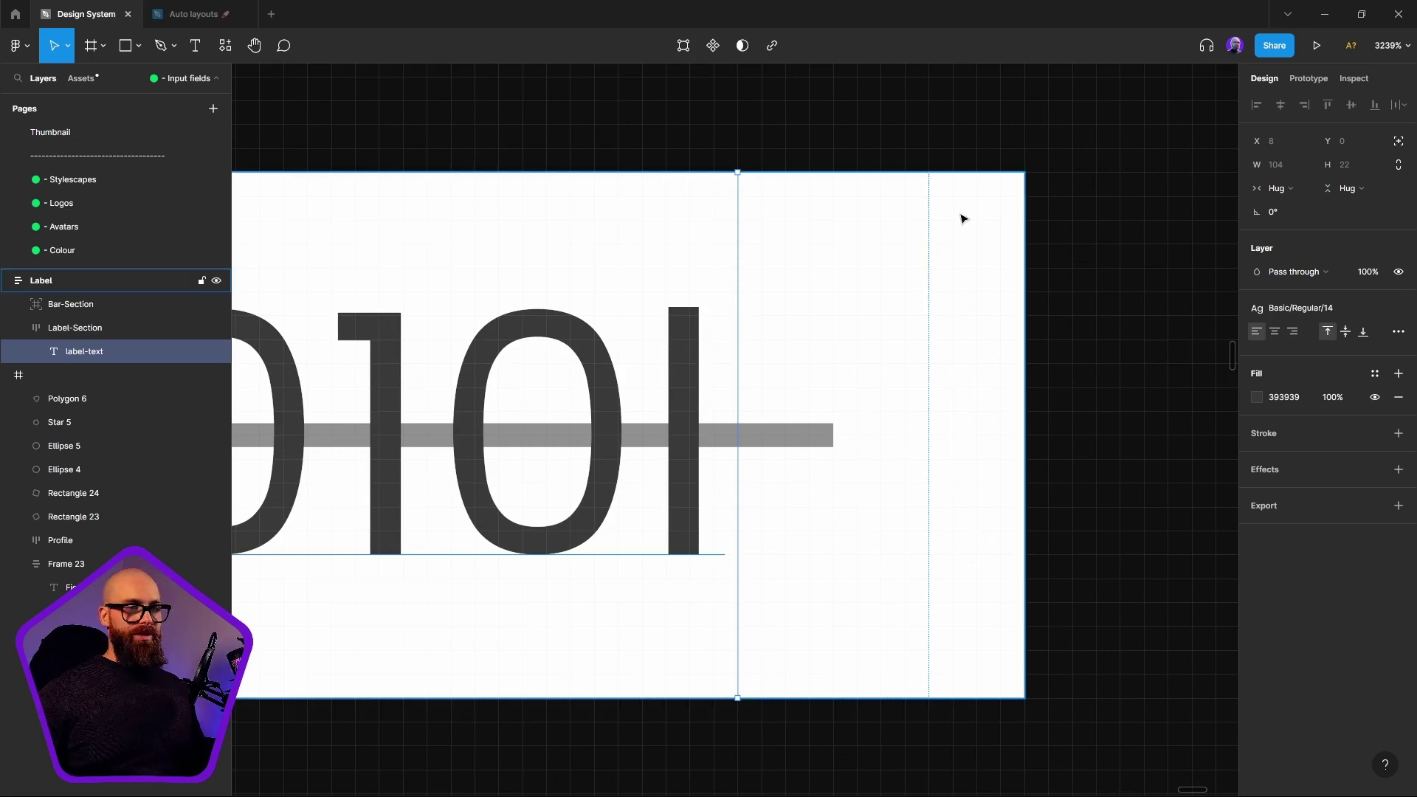
pyautogui.scroll(-5, 963, 213)
pyautogui.moveTo(500, 544); pyautogui.dragTo(720, 579)
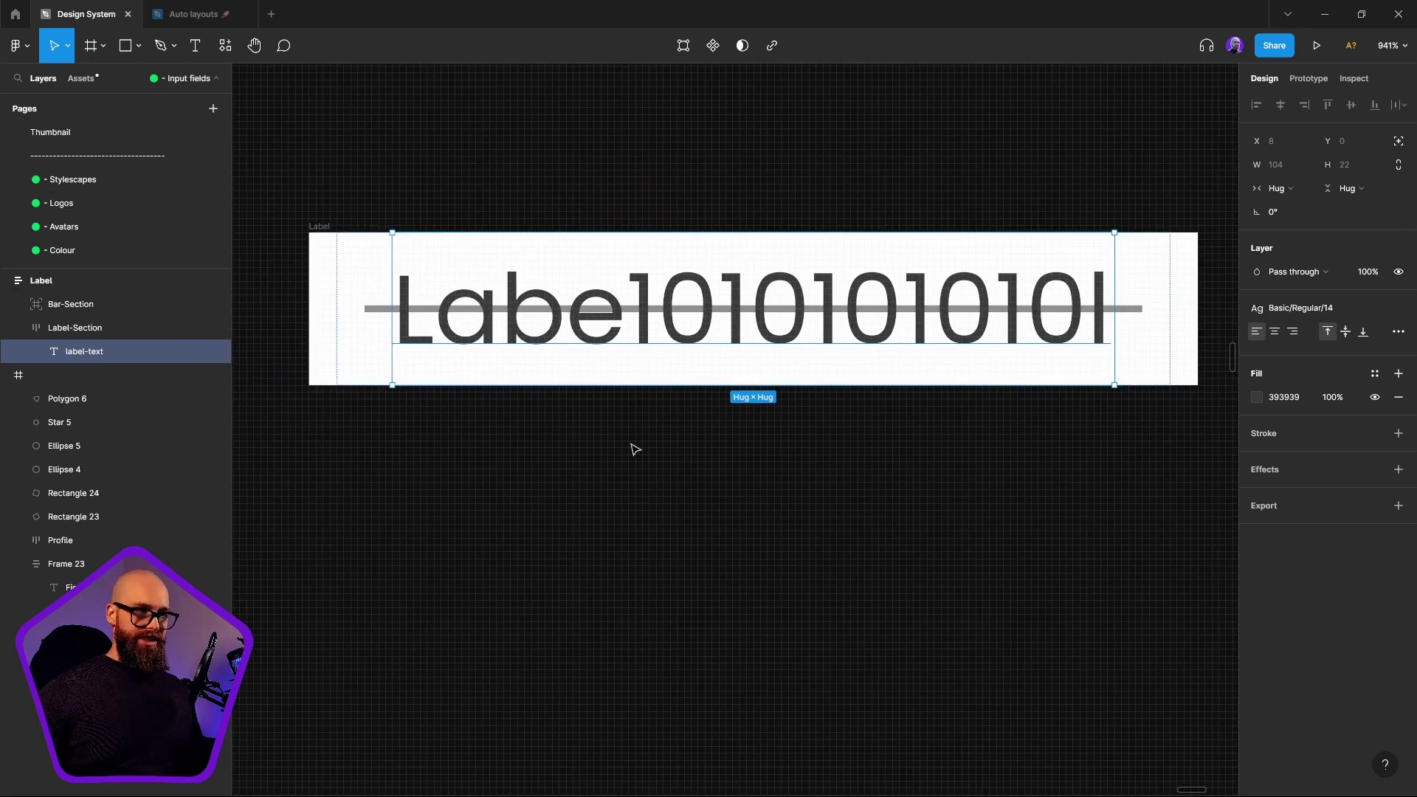
# Step: Undo the digits inserted into the label text and deselect the layer
pyautogui.hotkey('ctrl', 'z')
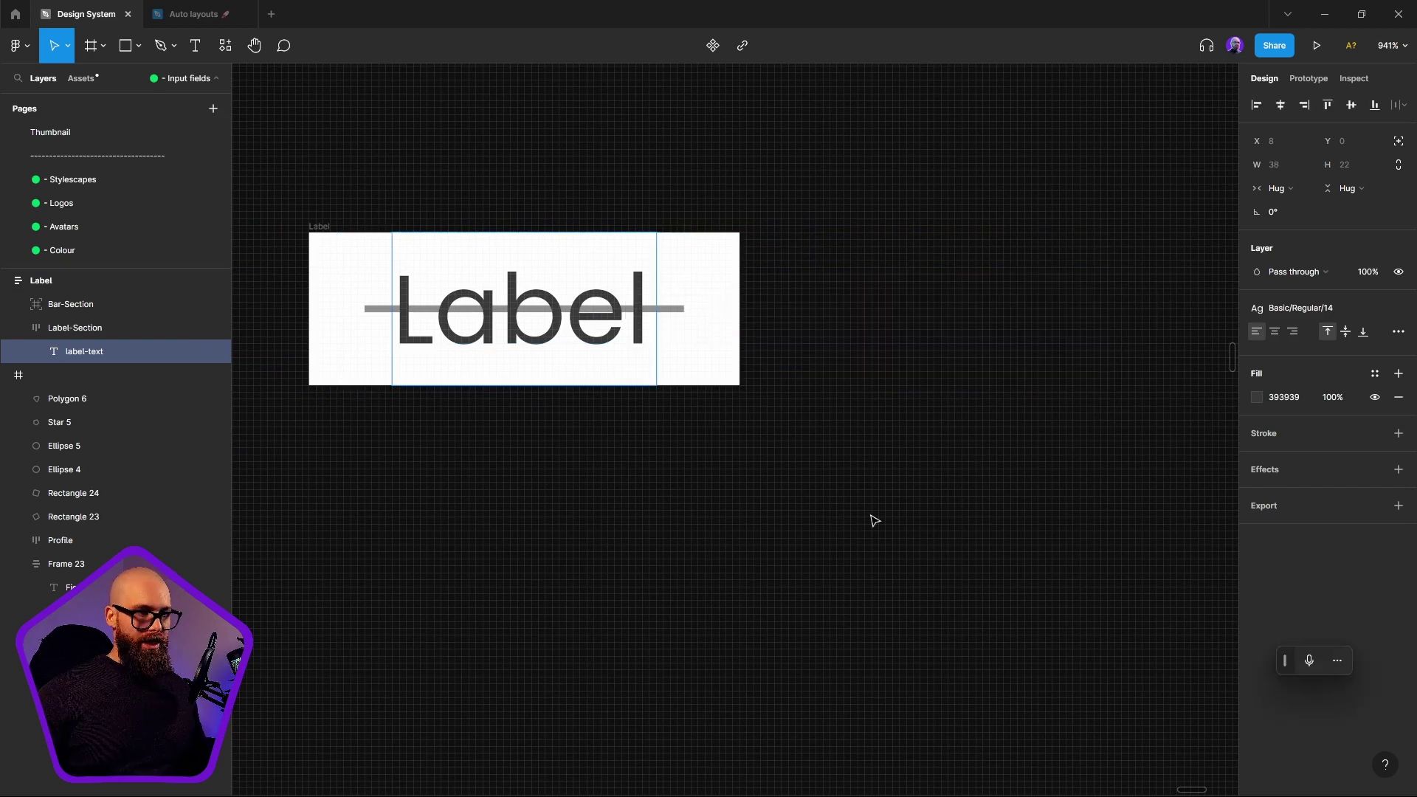
pyautogui.moveTo(489, 437); pyautogui.dragTo(658, 530)
pyautogui.click(635, 547)
# Step: Draw a rectangle about 121 × 32 just below the Label frame, aligned with the frame's left edge
pyautogui.scroll(-5, 610, 549)
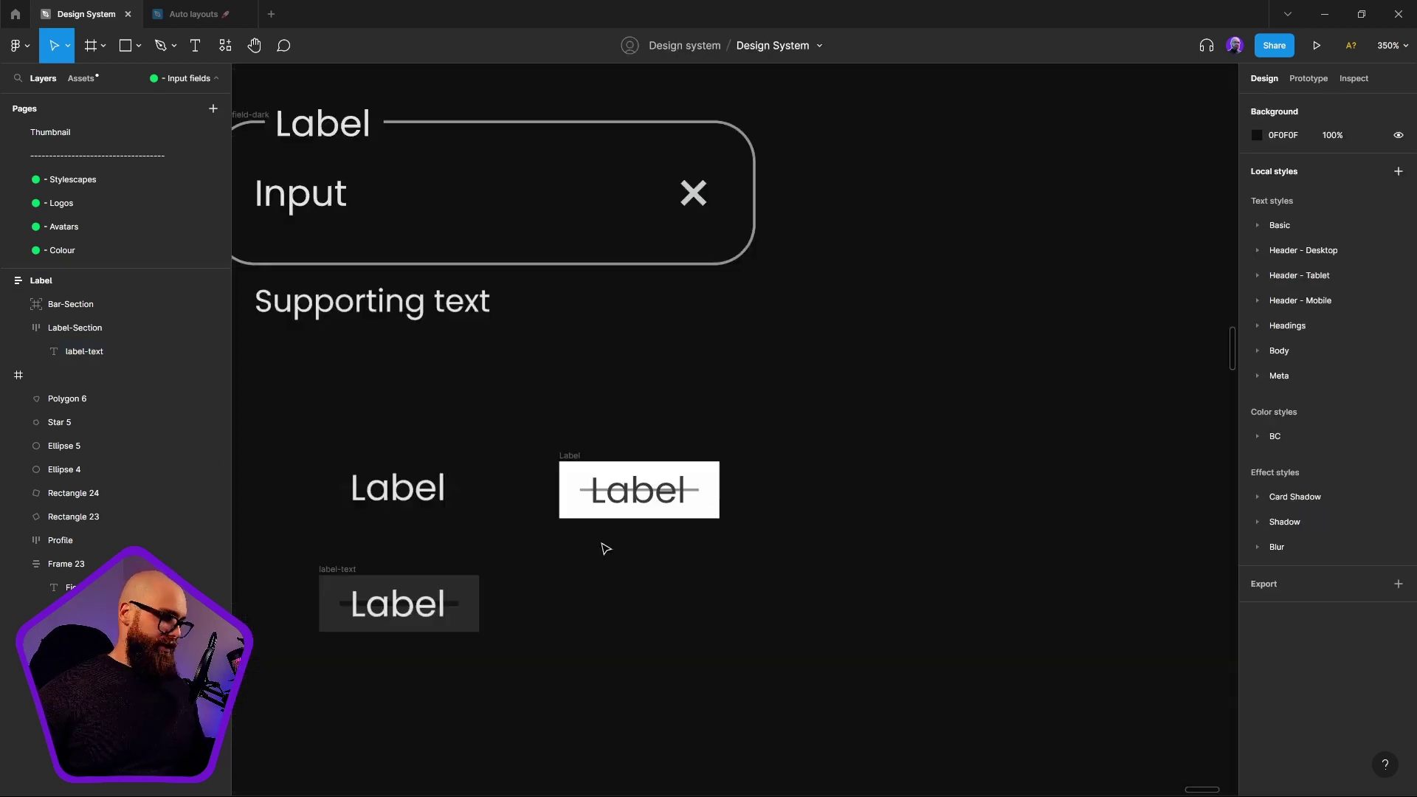
pyautogui.scroll(-2, 618, 484)
pyautogui.press('r')
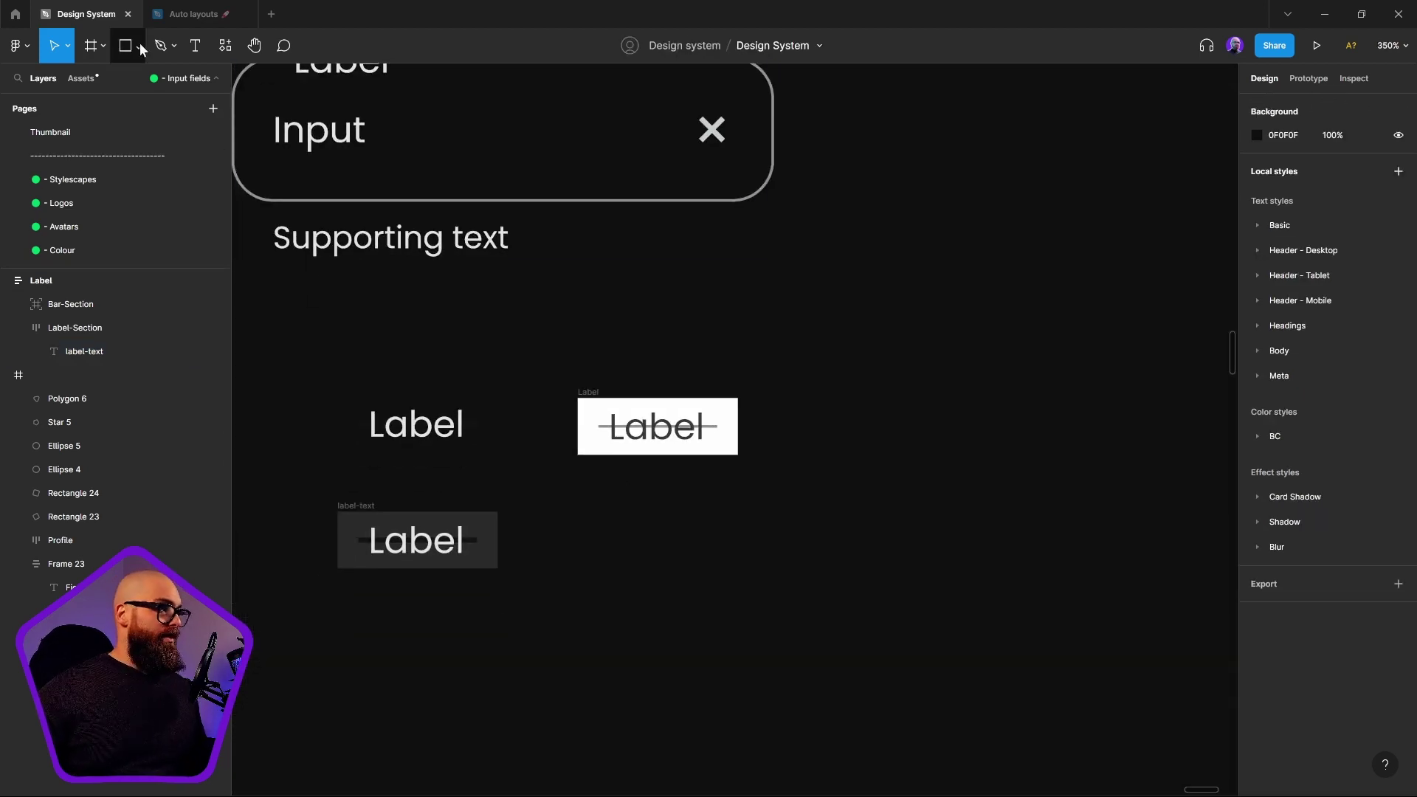
pyautogui.moveTo(542, 476); pyautogui.dragTo(856, 566)
pyautogui.moveTo(684, 526)
pyautogui.mouseDown()
pyautogui.moveTo(752, 522)
pyautogui.moveTo(691, 510)
pyautogui.mouseUp()
# Step: Try a corner radius of 16 on the rectangle, and set the radius to 8 instead
pyautogui.click(1366, 192)
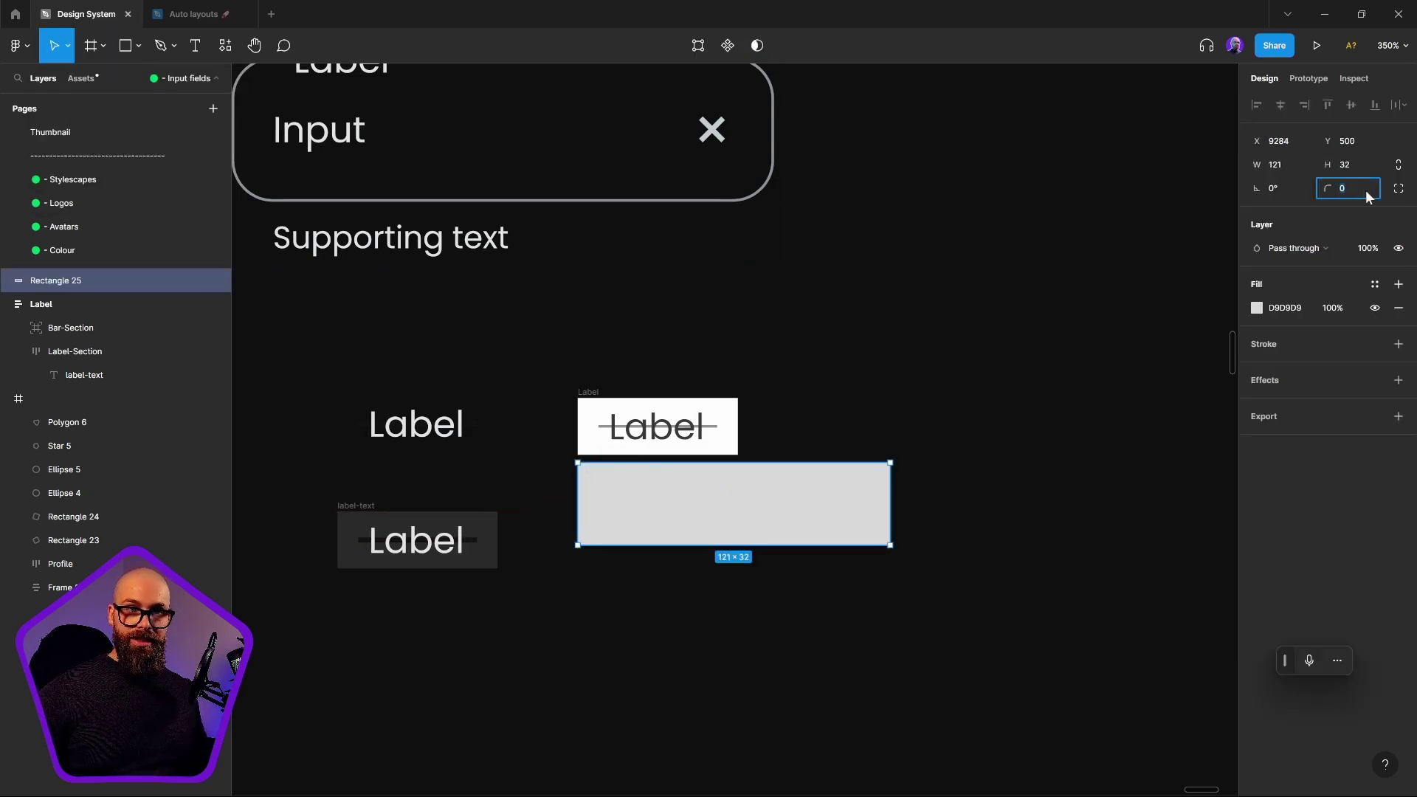
pyautogui.write('16')
pyautogui.press('Return')
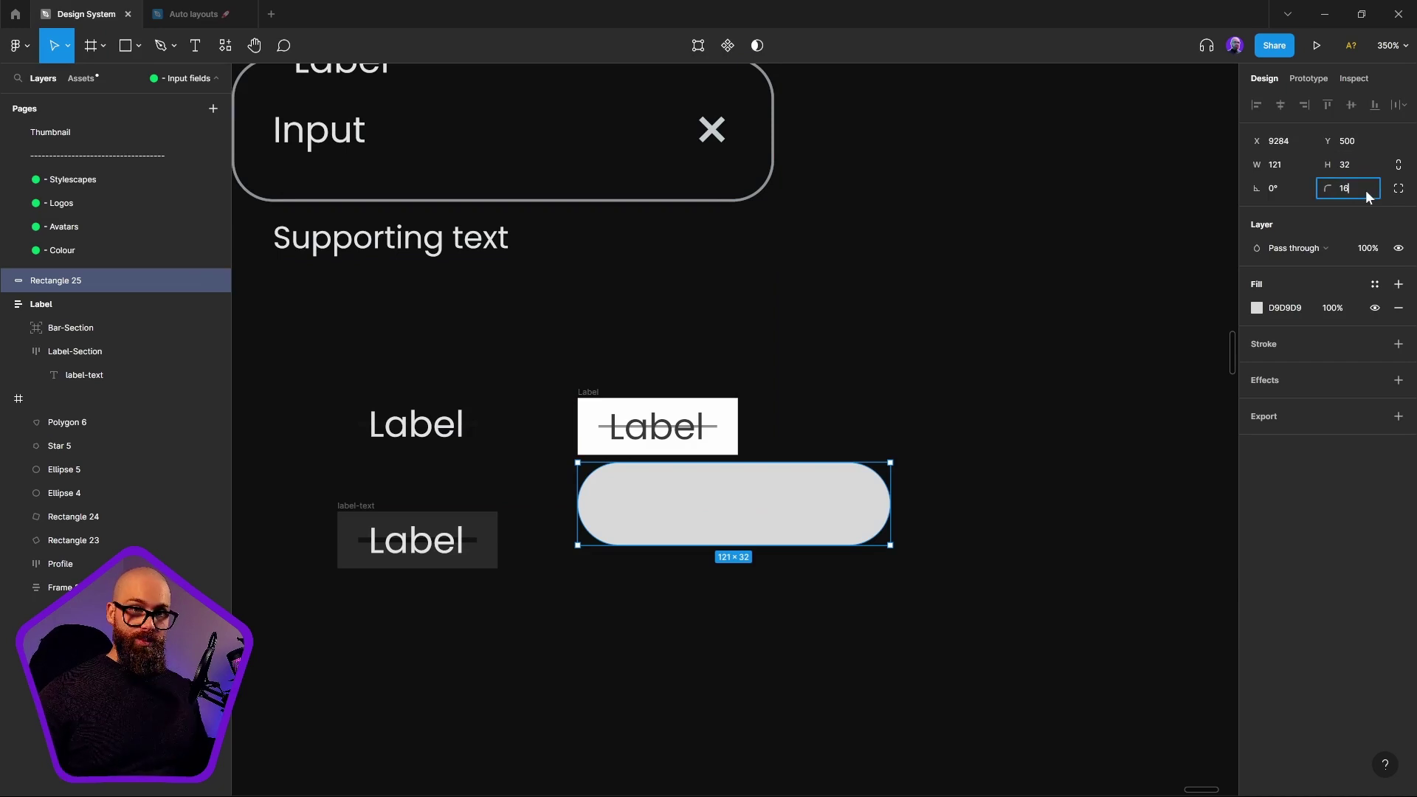
pyautogui.click(1358, 189)
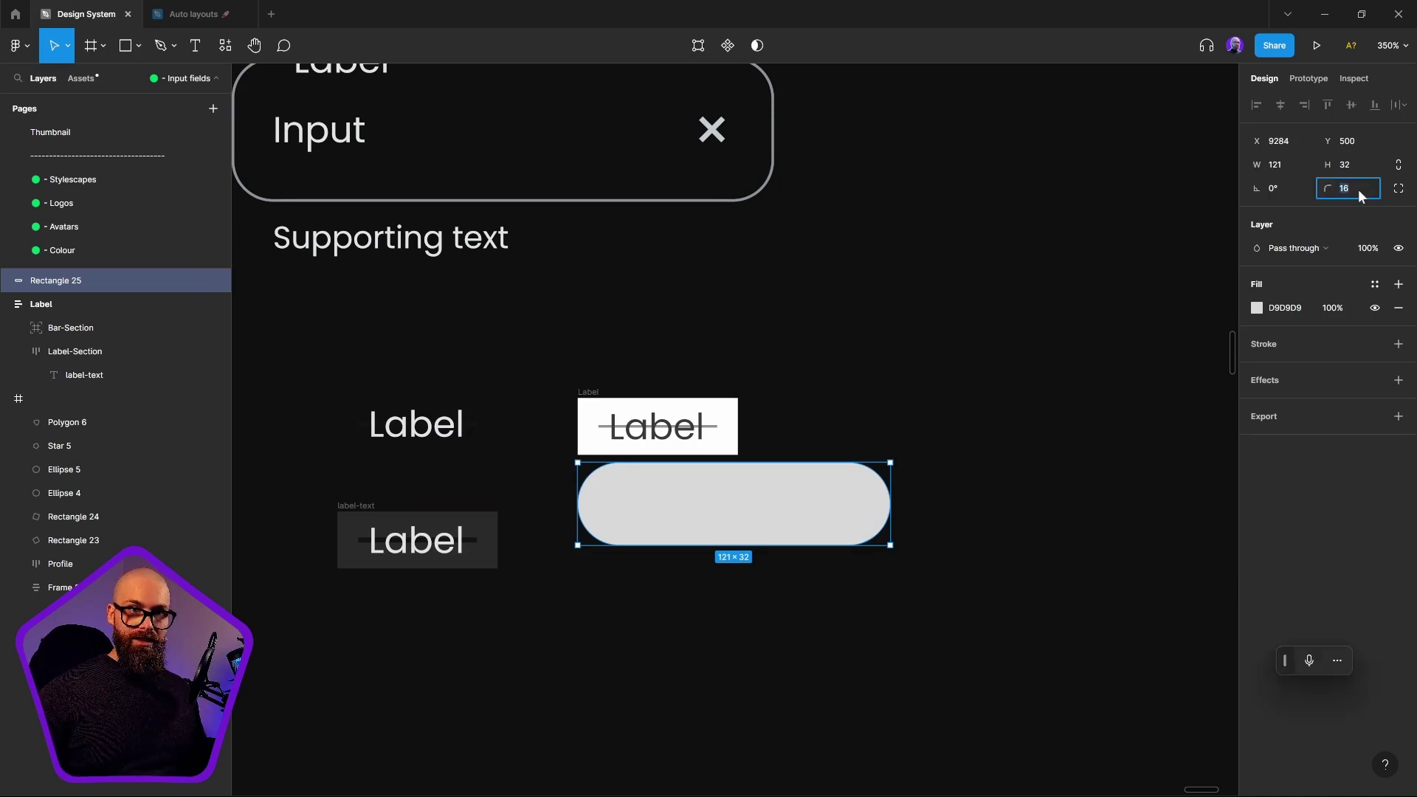
pyautogui.write('8')
pyautogui.press('Return')
# Step: Move the Label frame down to about Y 489 so it overlaps the rectangle's top edge at the rounded corner
pyautogui.scroll(10, 589, 473)
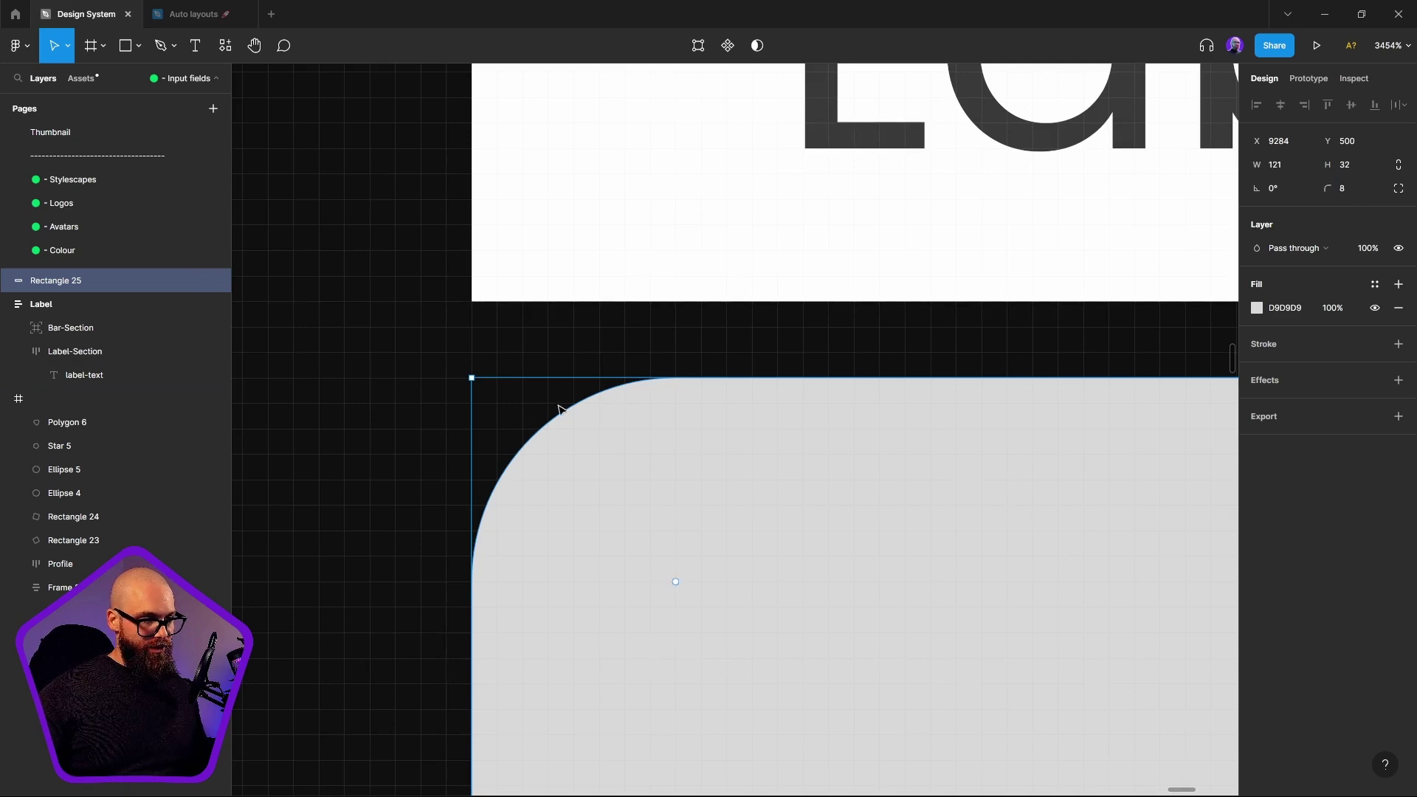
pyautogui.scroll(5, 509, 525)
pyautogui.hscroll(2, 509, 525)
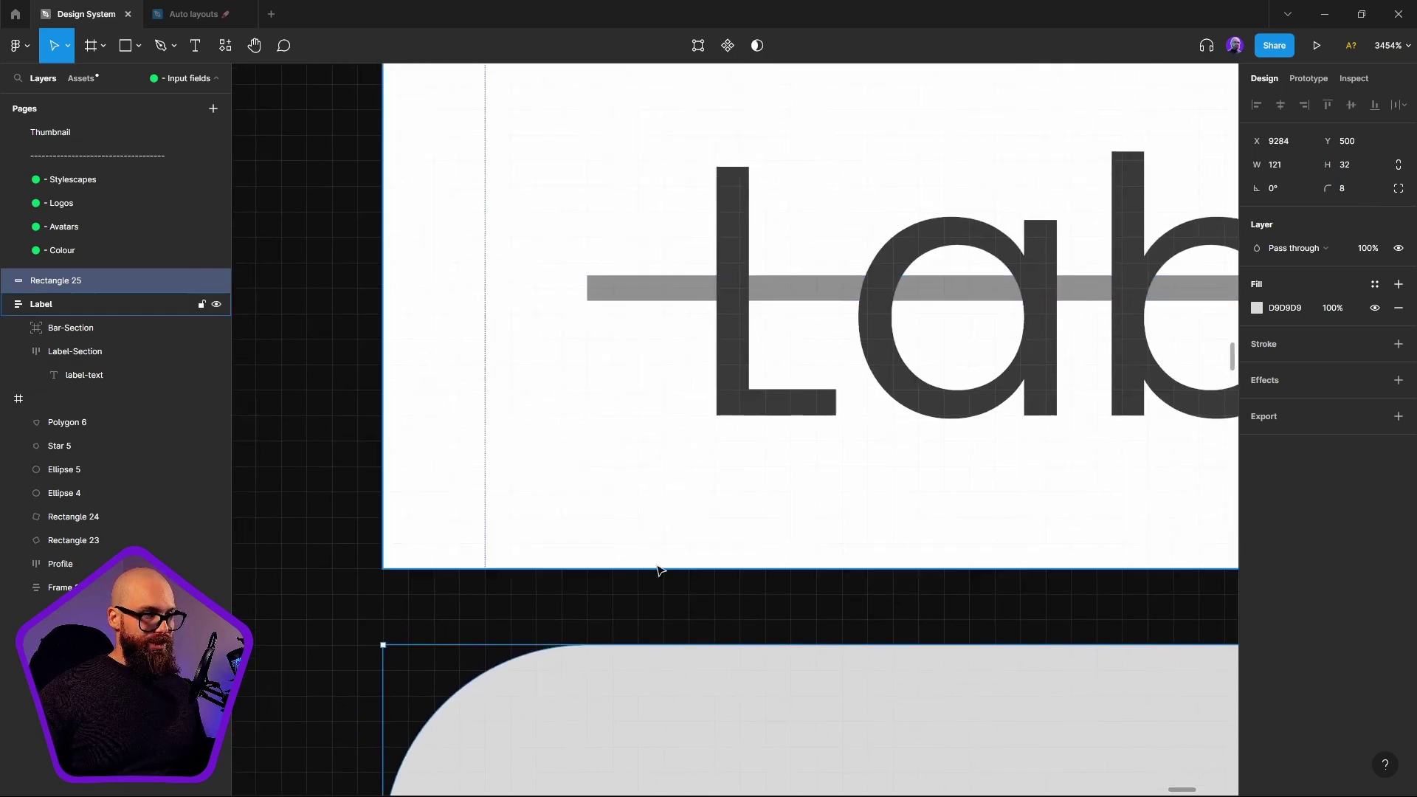
pyautogui.scroll(-4, 484, 421)
pyautogui.click(368, 426)
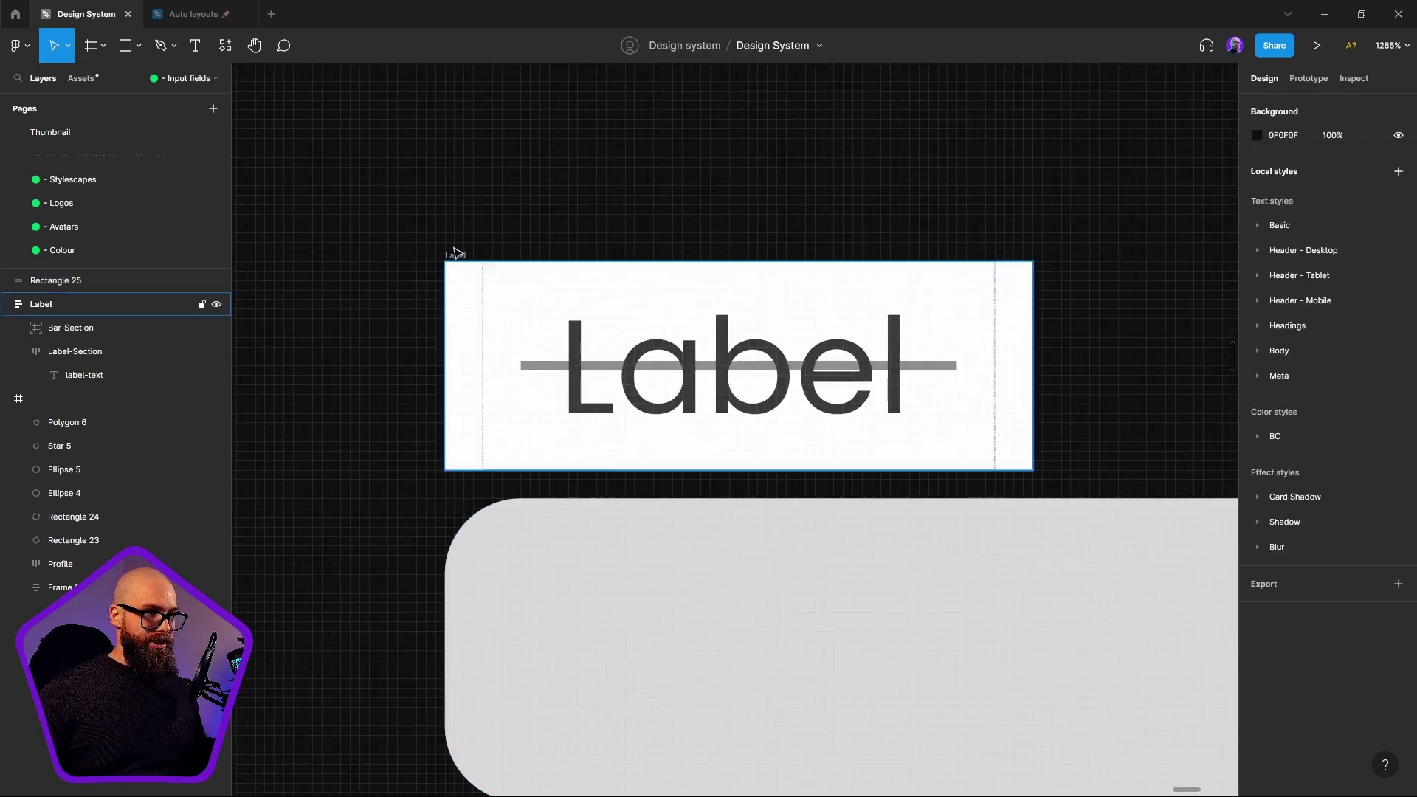
pyautogui.moveTo(454, 252); pyautogui.dragTo(458, 394)
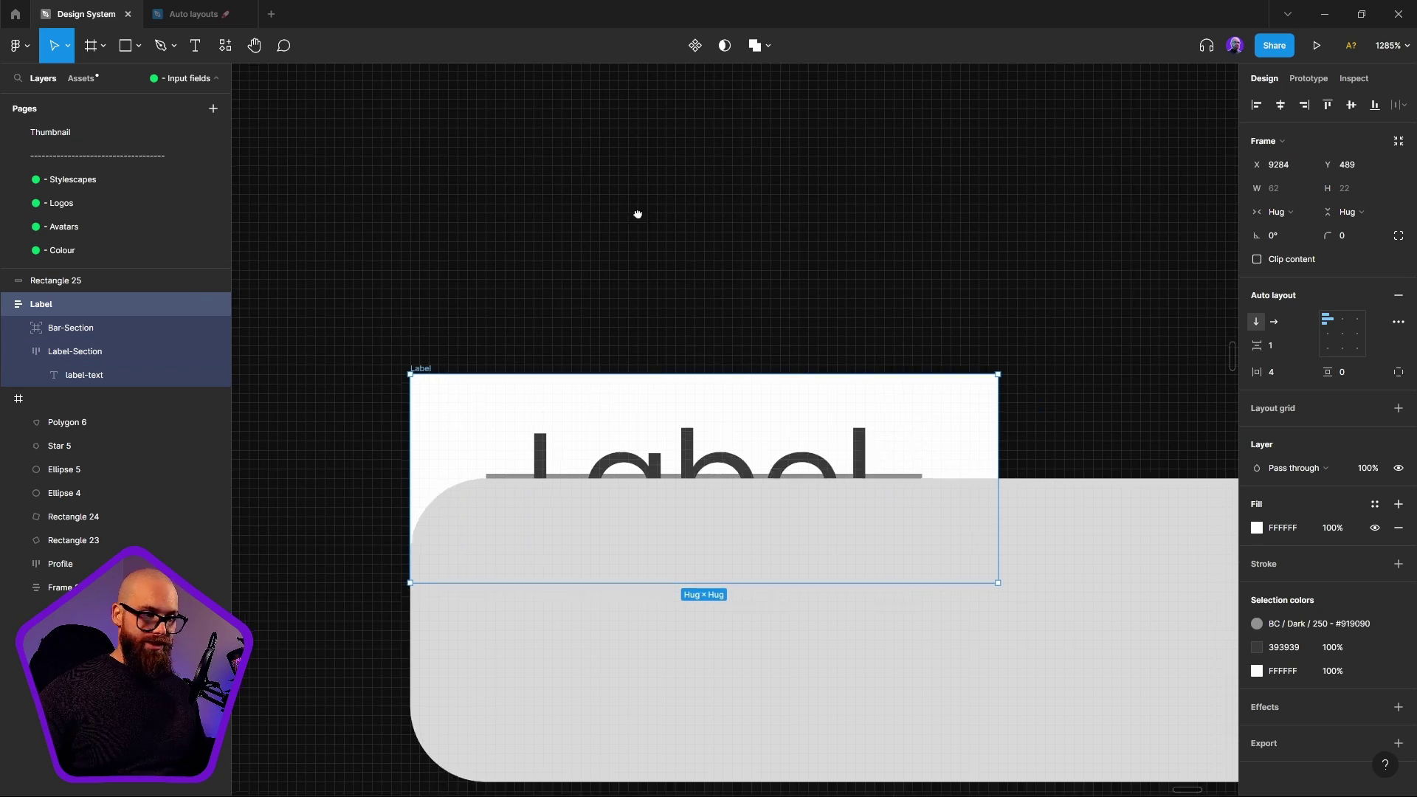
# Step: Delete the rounded test rectangle overlapping the Label frame
pyautogui.scroll(-5, 639, 215)
pyautogui.click(628, 377)
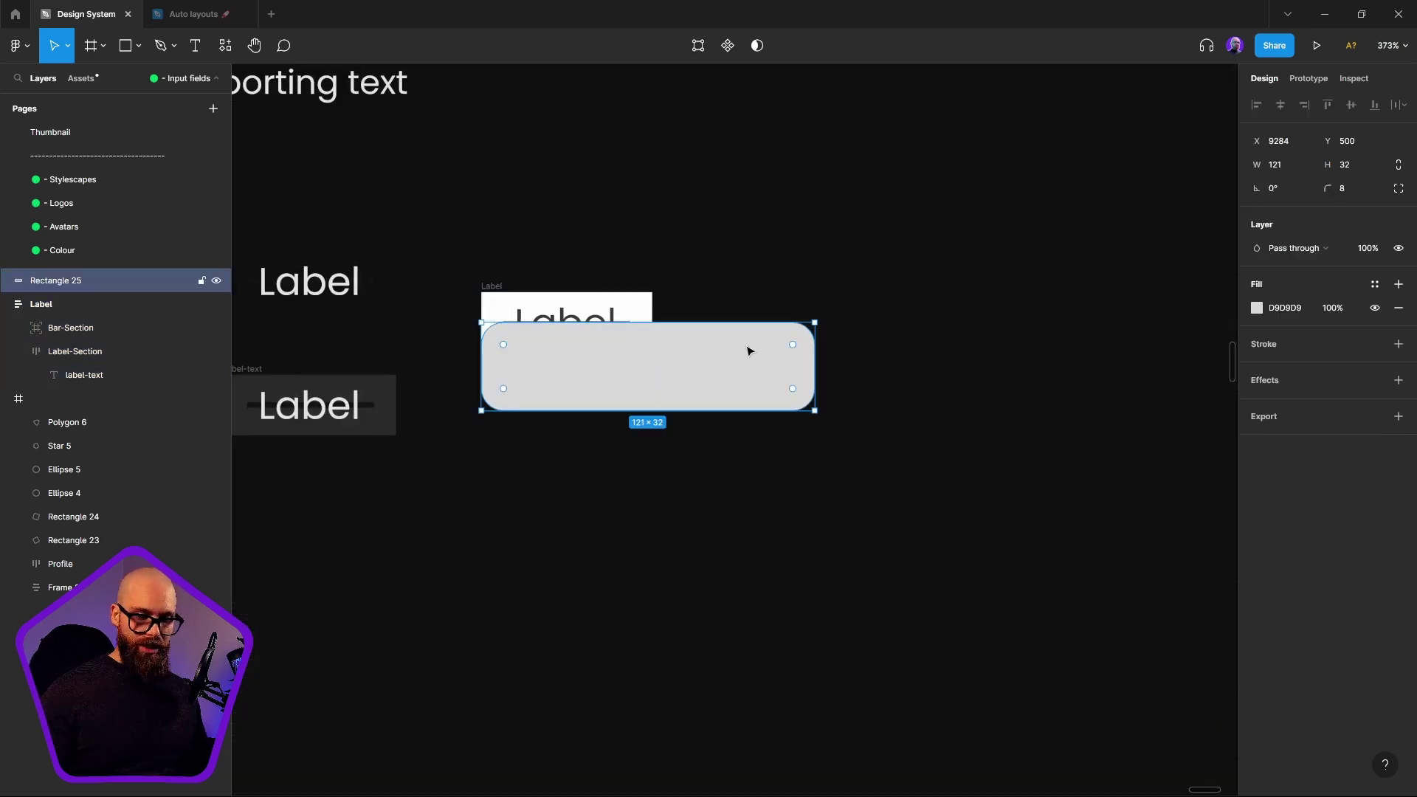
pyautogui.press('Delete')
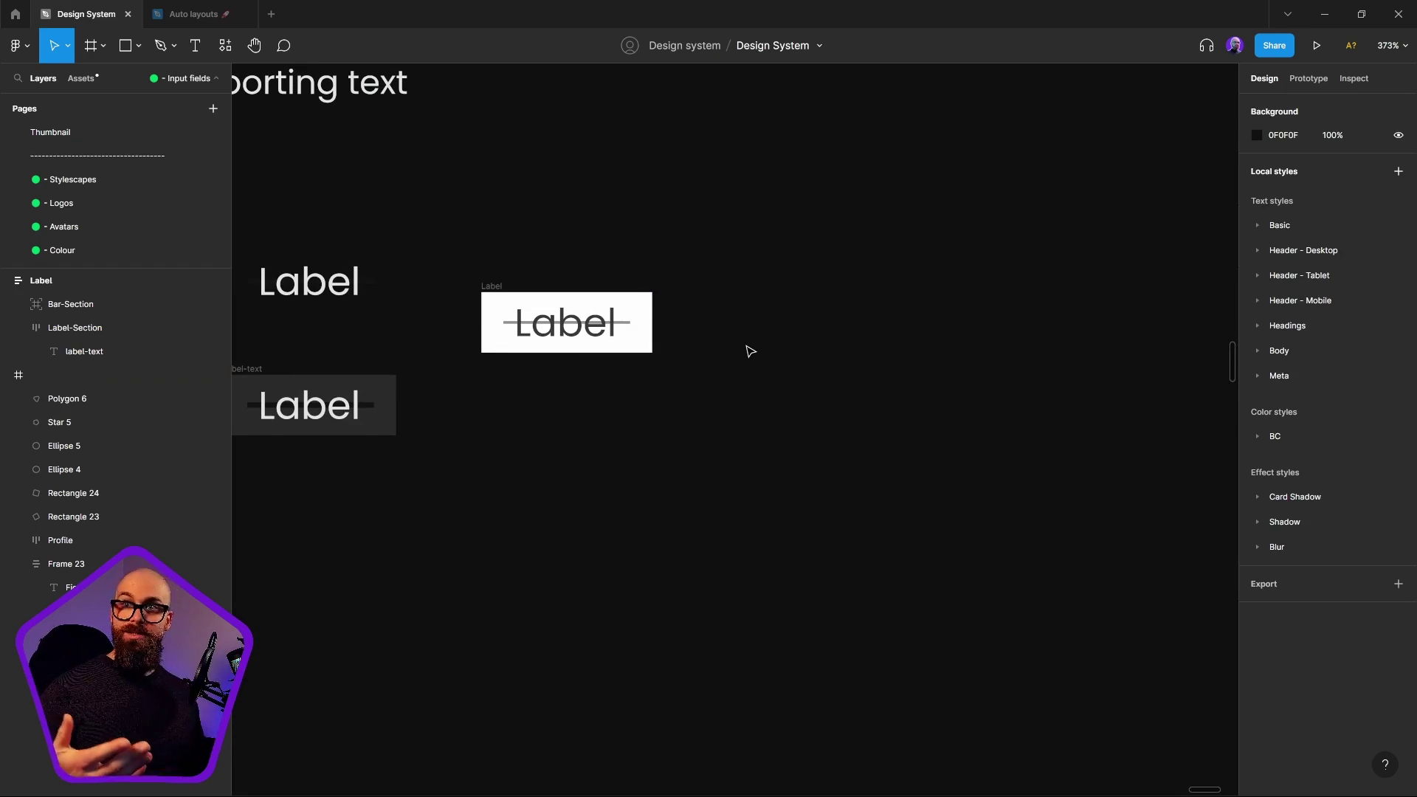
# Step: Move the Label frame to about X 9296, Y 479 and turn it into a component
pyautogui.click(501, 285)
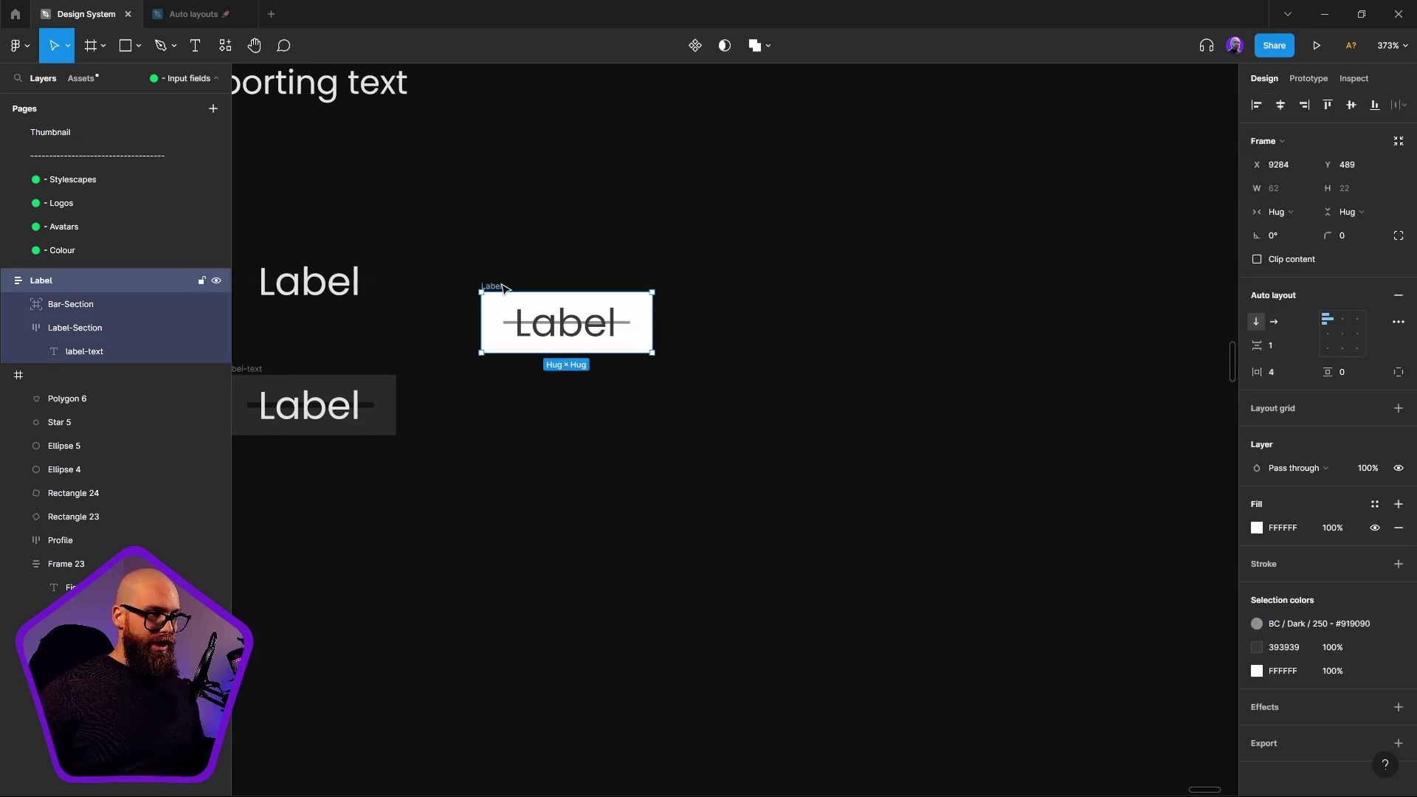
pyautogui.scroll(4, 699, 683)
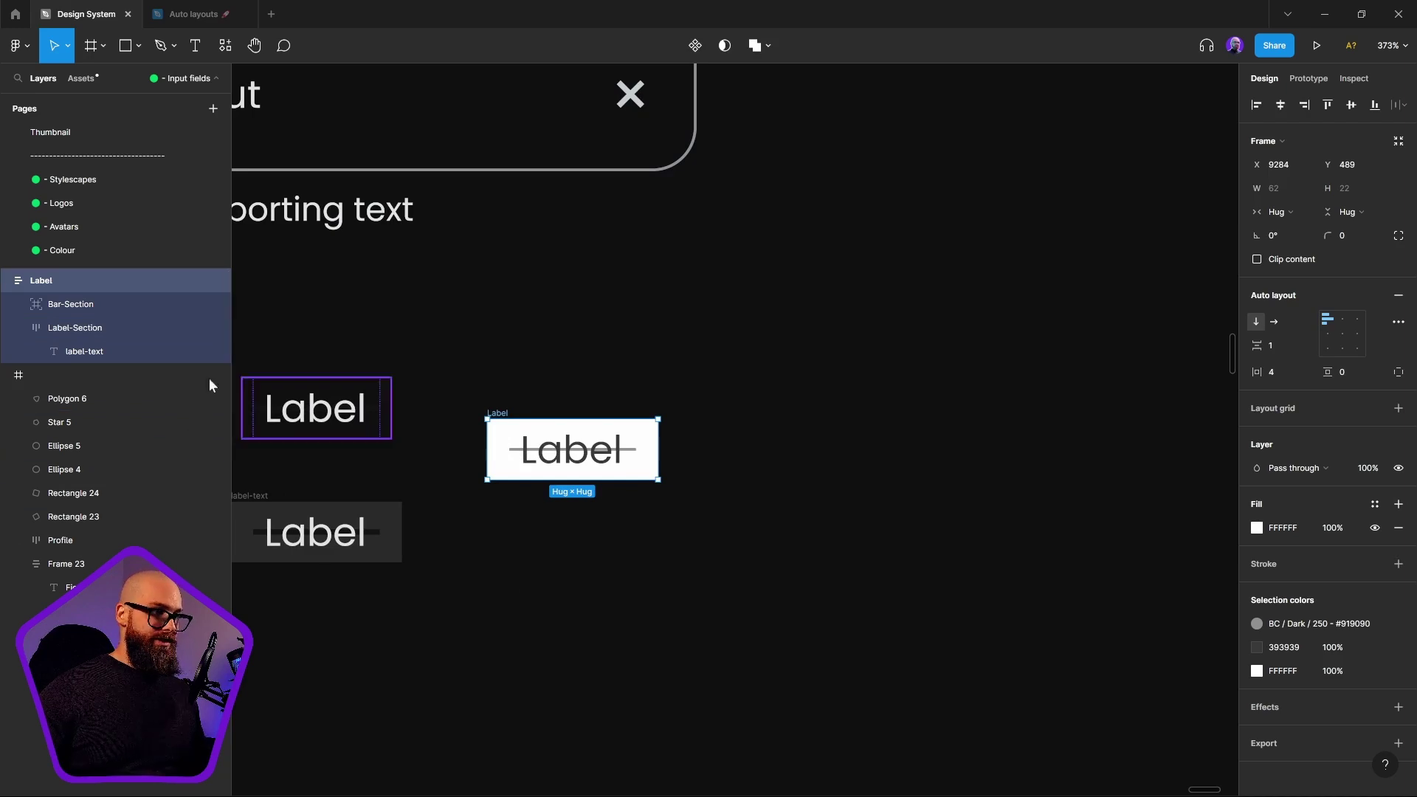
pyautogui.click(19, 328)
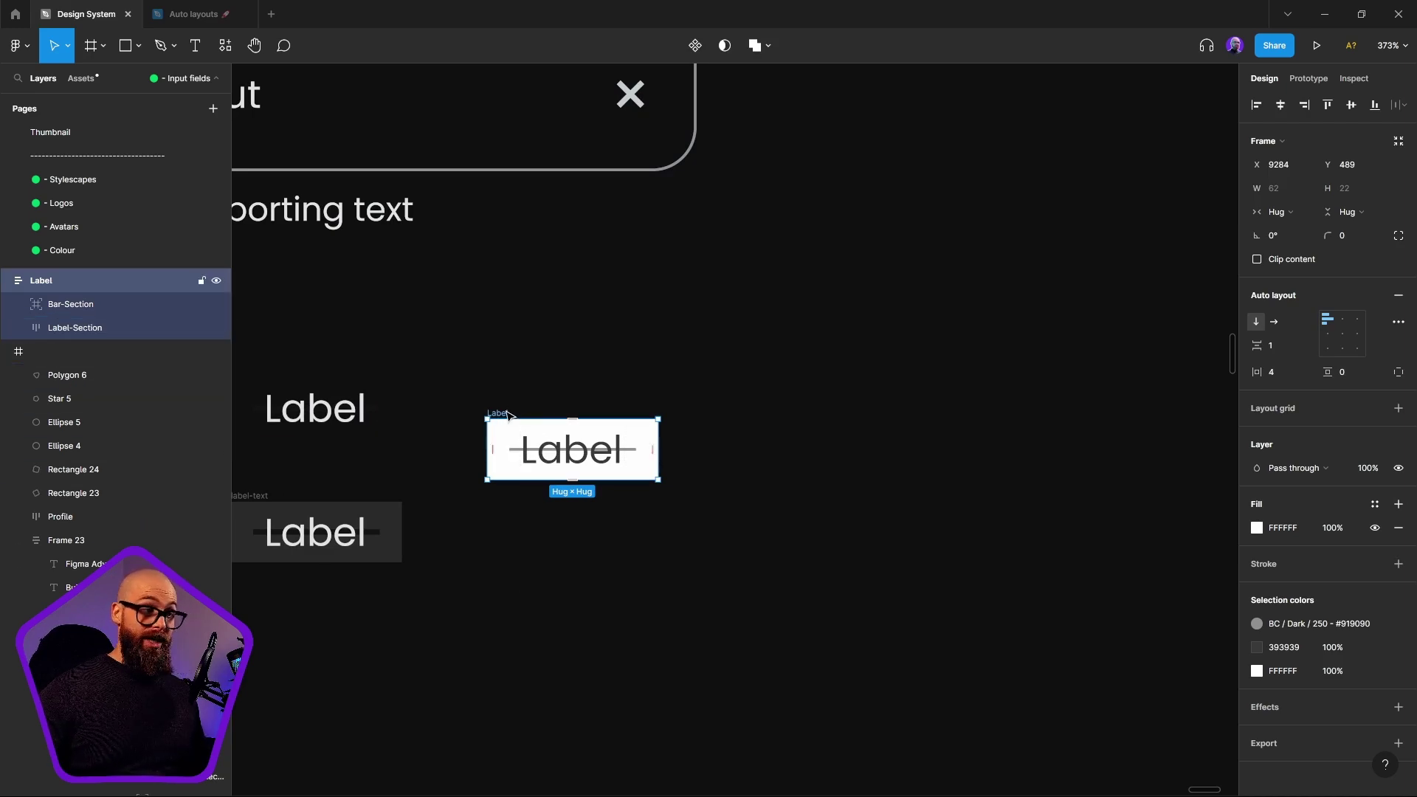
pyautogui.moveTo(515, 441); pyautogui.dragTo(548, 414)
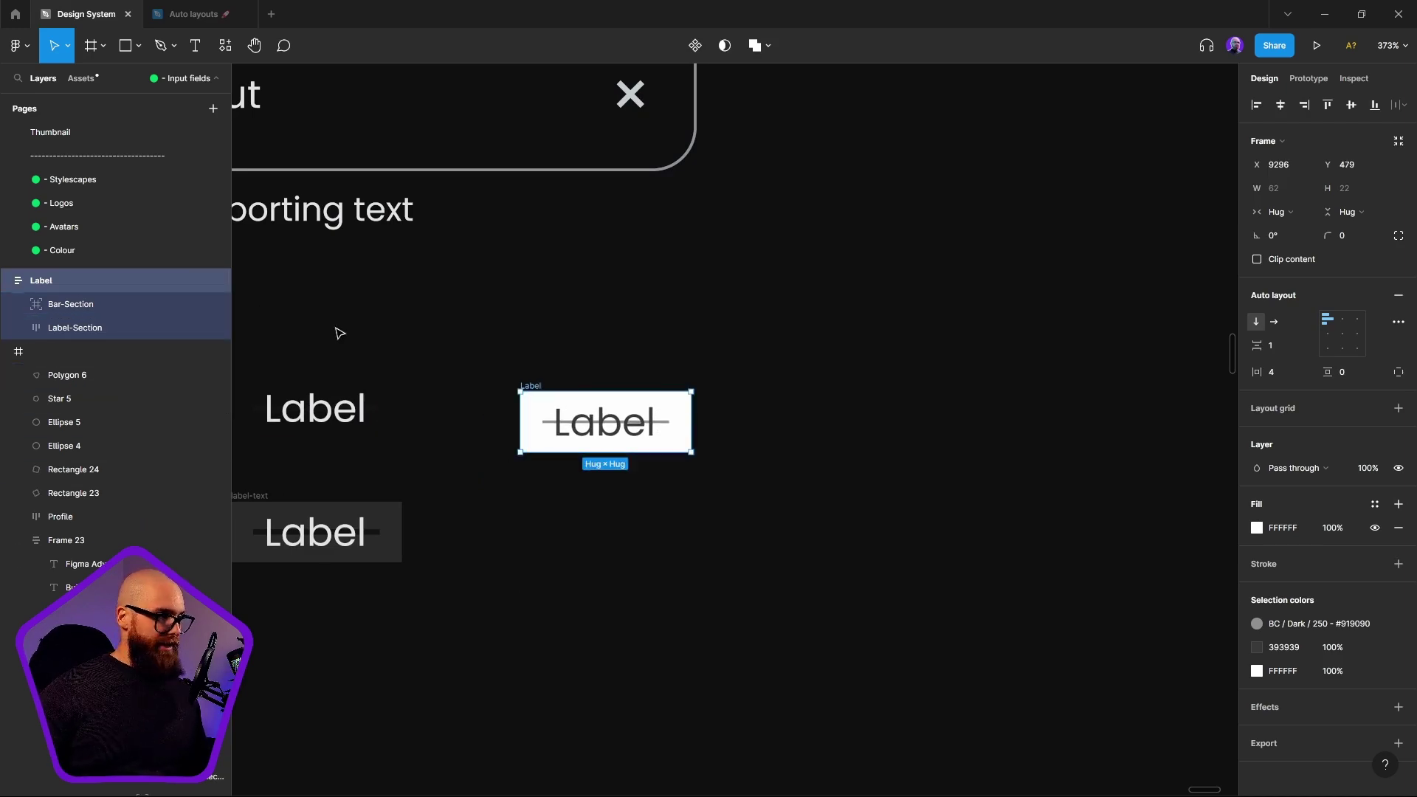
pyautogui.rightClick(527, 399)
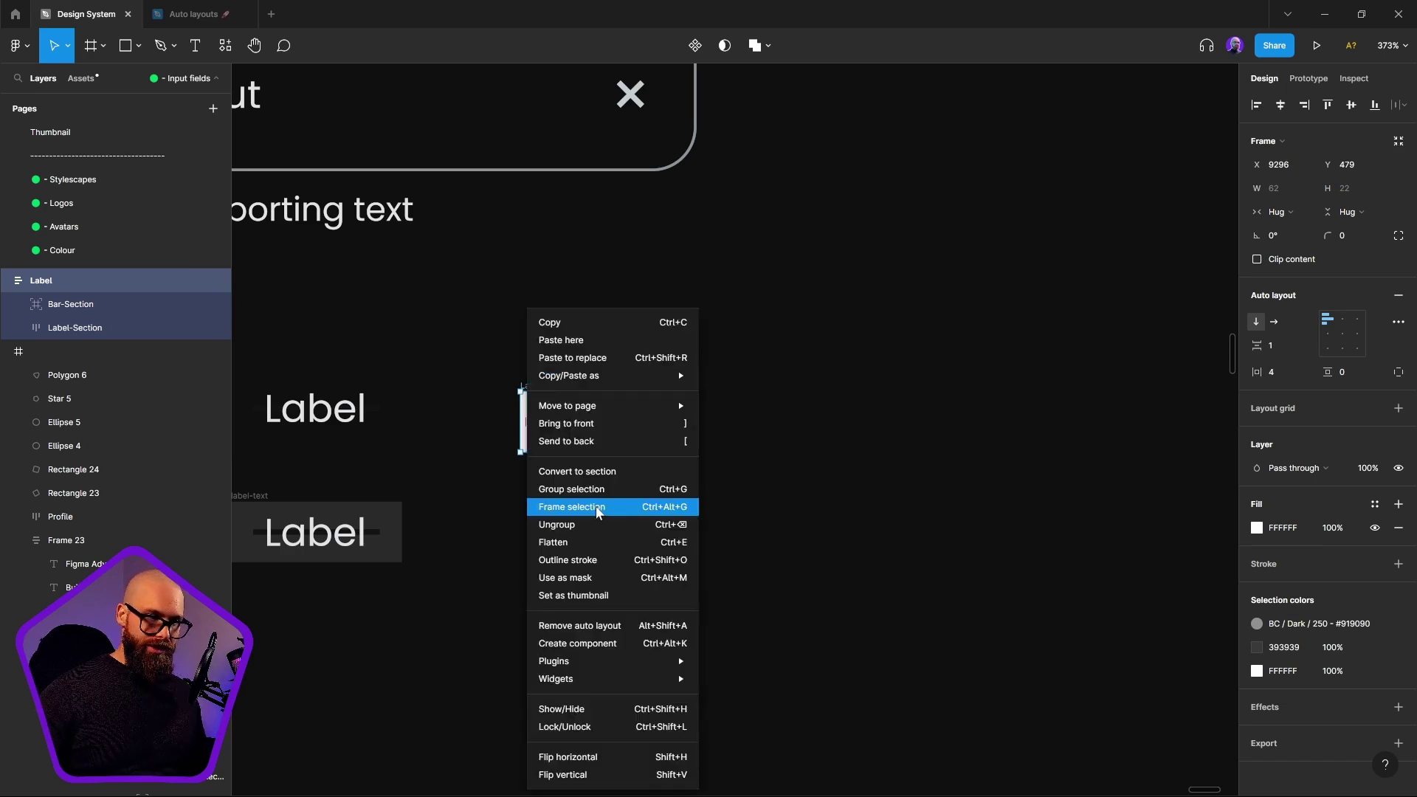
pyautogui.click(580, 650)
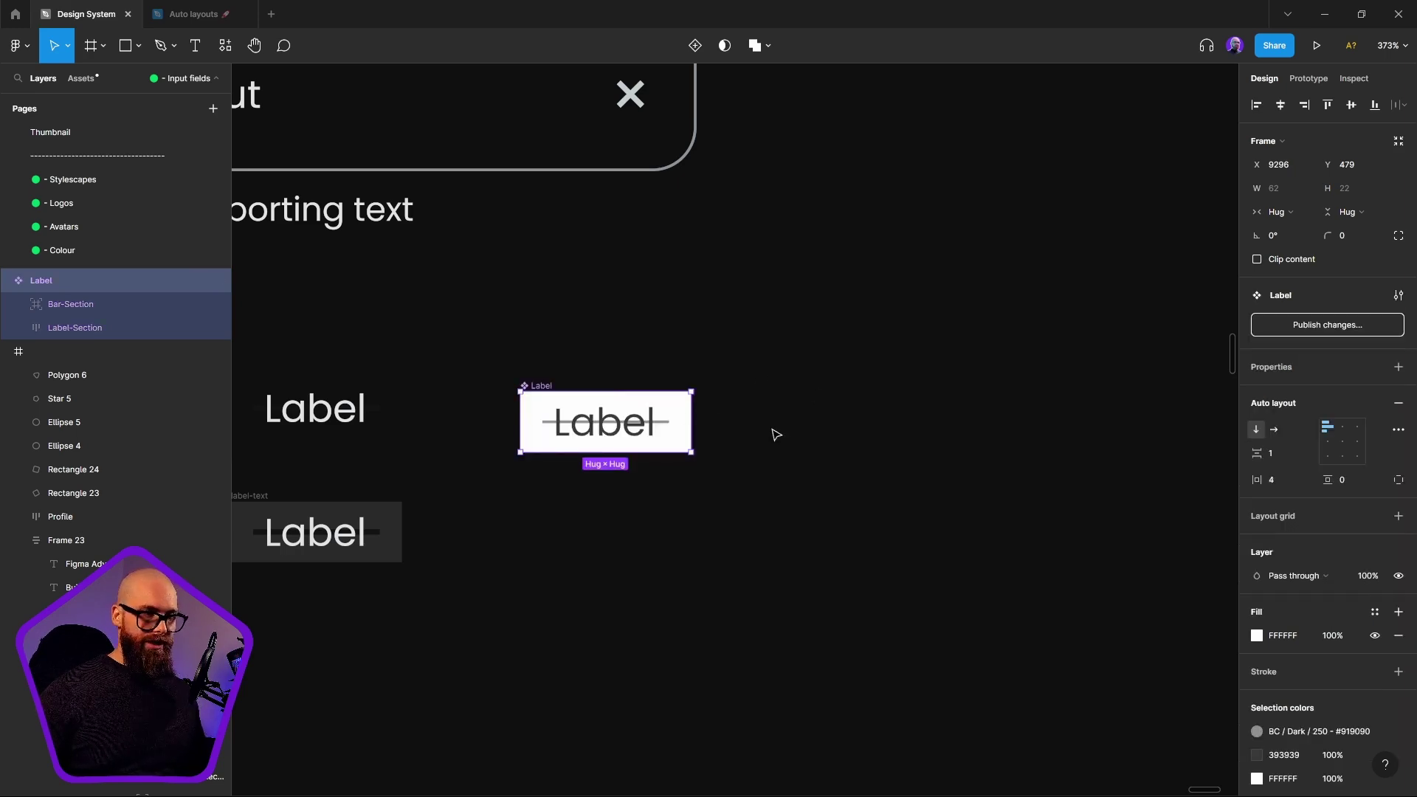
pyautogui.scroll(5, 604, 401)
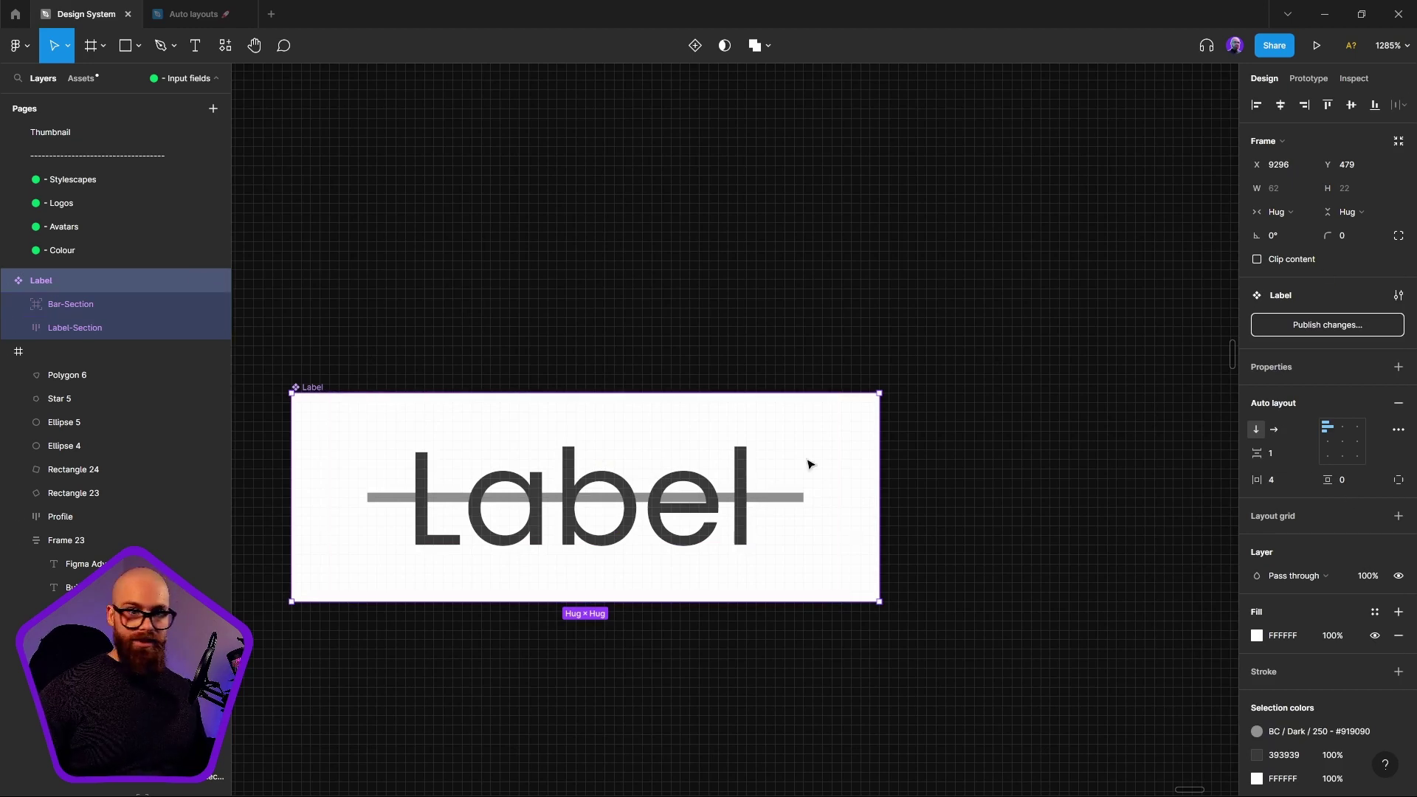
pyautogui.click(135, 306)
pyautogui.click(123, 285)
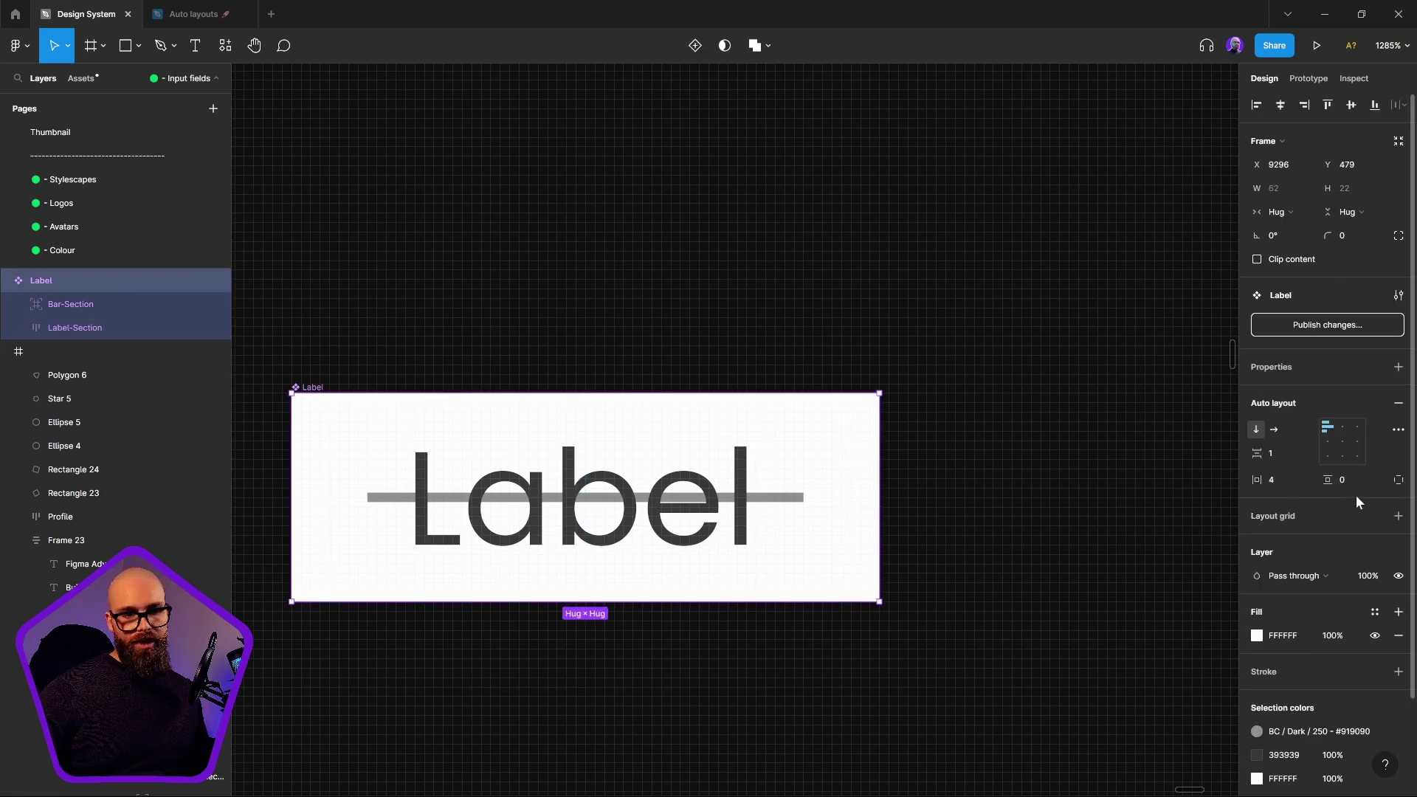
pyautogui.click(1396, 366)
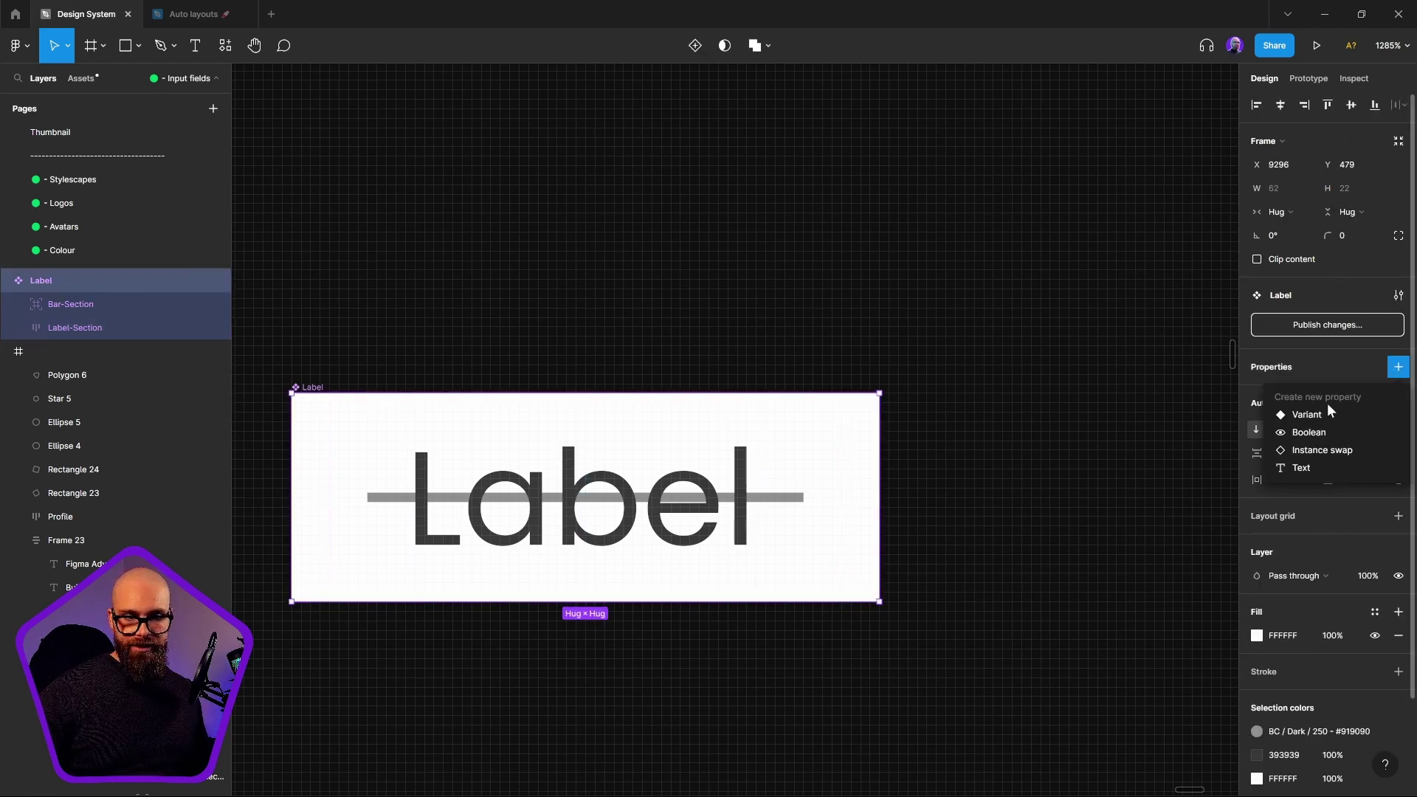
pyautogui.click(922, 472)
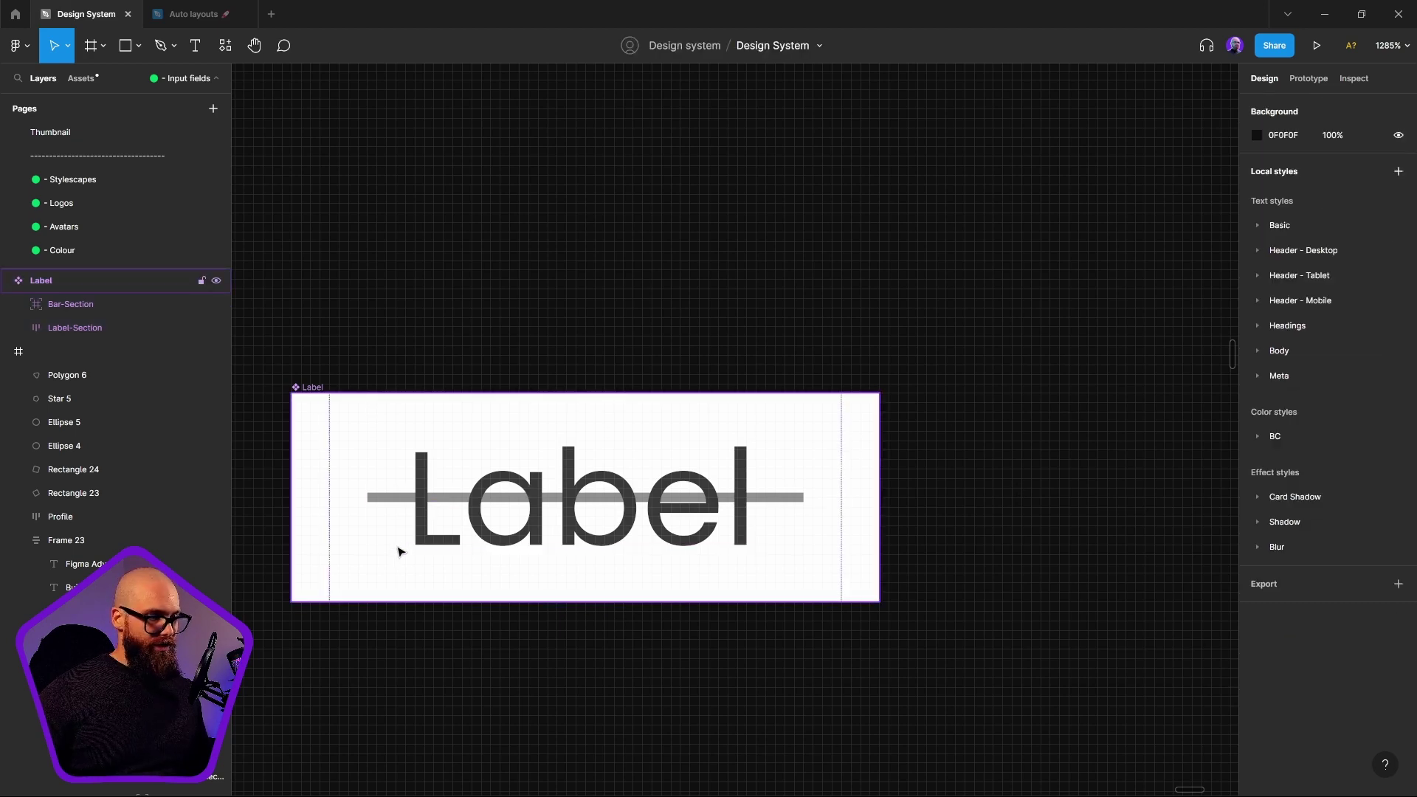
# Step: Create a boolean component property named Show Label with value True, controlling the visibility of both Bar-Section and Label-Section
pyautogui.click(60, 302)
pyautogui.keyDown('shift'); pyautogui.click(70, 327); pyautogui.keyUp('shift')
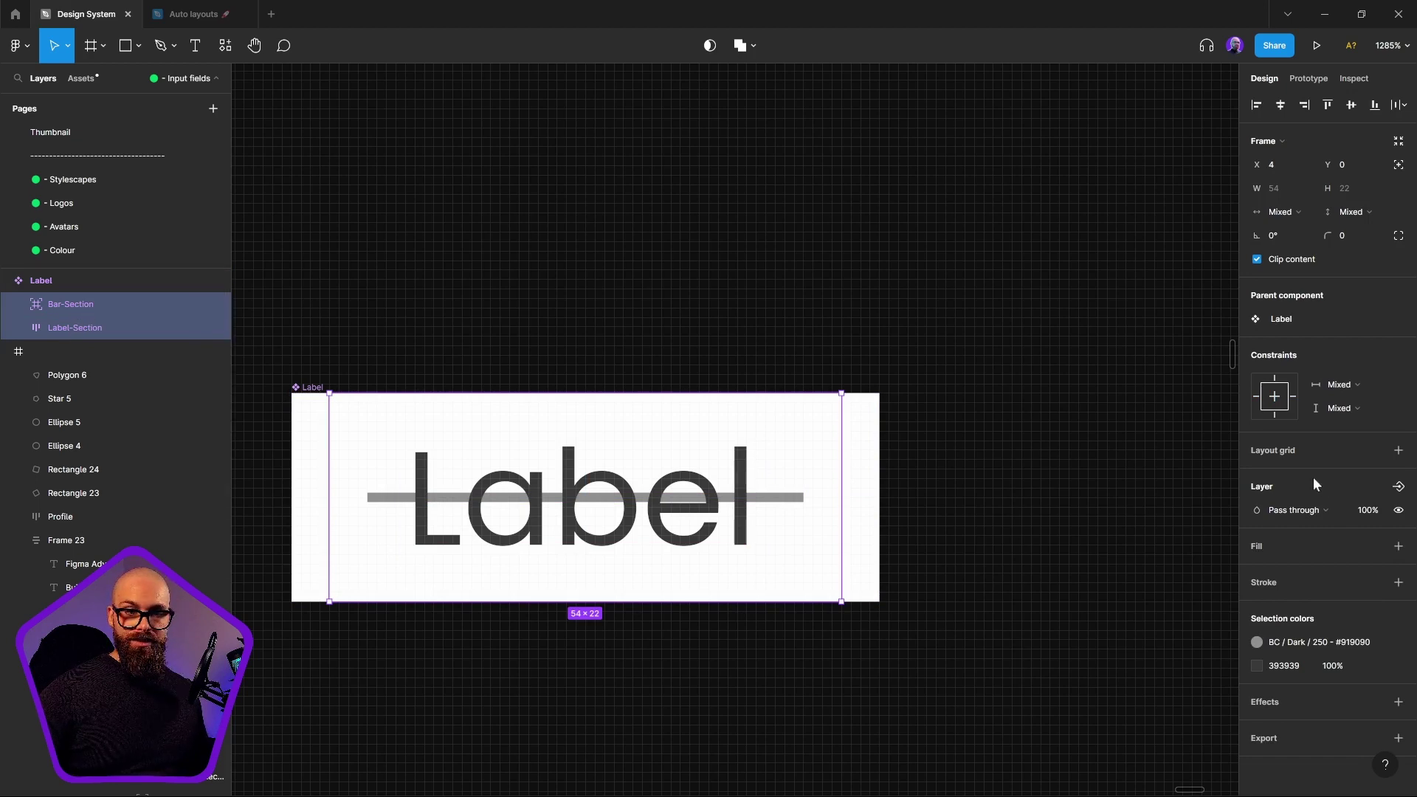
pyautogui.click(1399, 487)
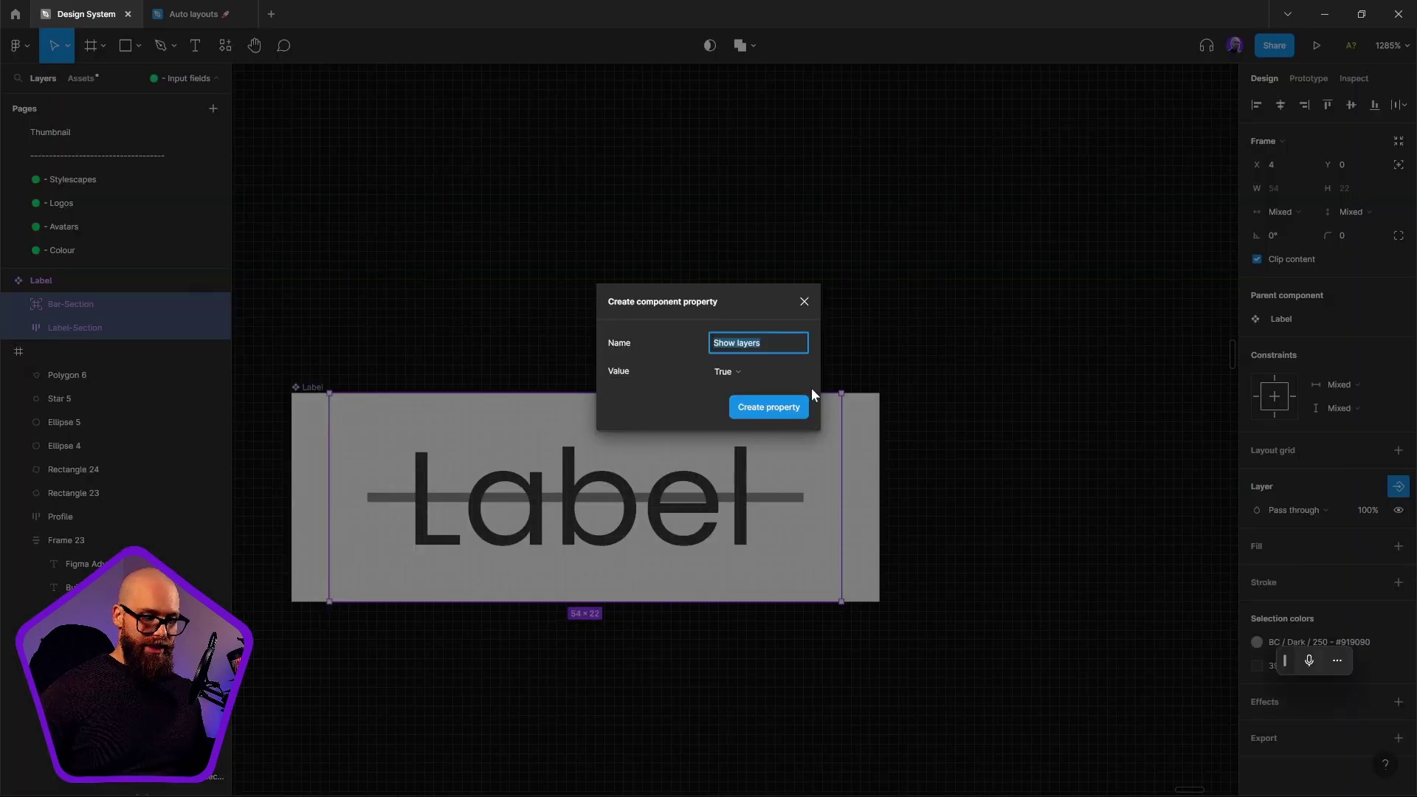
pyautogui.press('End')
pyautogui.press('BackSpace')
pyautogui.press('BackSpace')
pyautogui.press('BackSpace')
pyautogui.press('BackSpace')
pyautogui.press('BackSpace')
pyautogui.press('BackSpace')
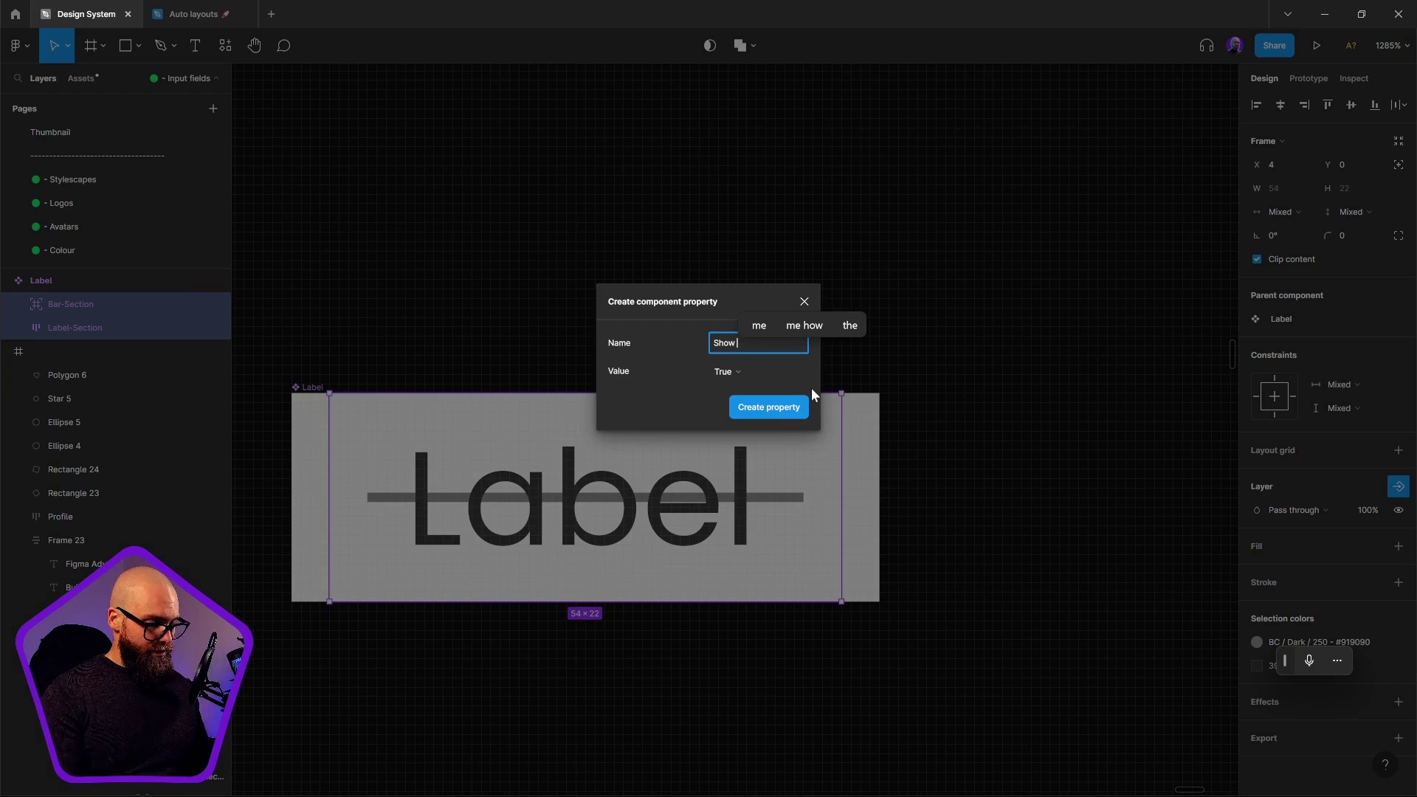
pyautogui.write('Lab')
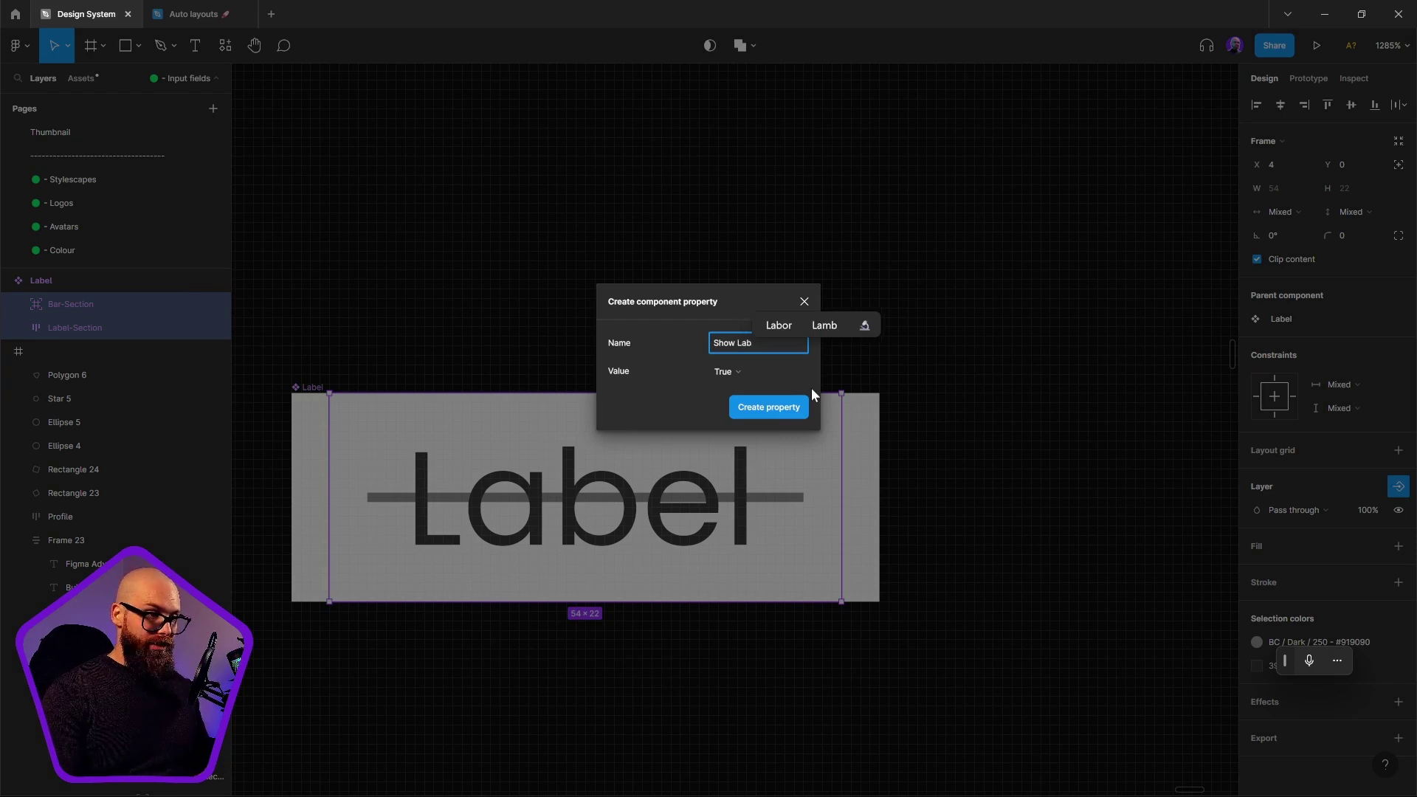
pyautogui.write('el')
pyautogui.click(769, 406)
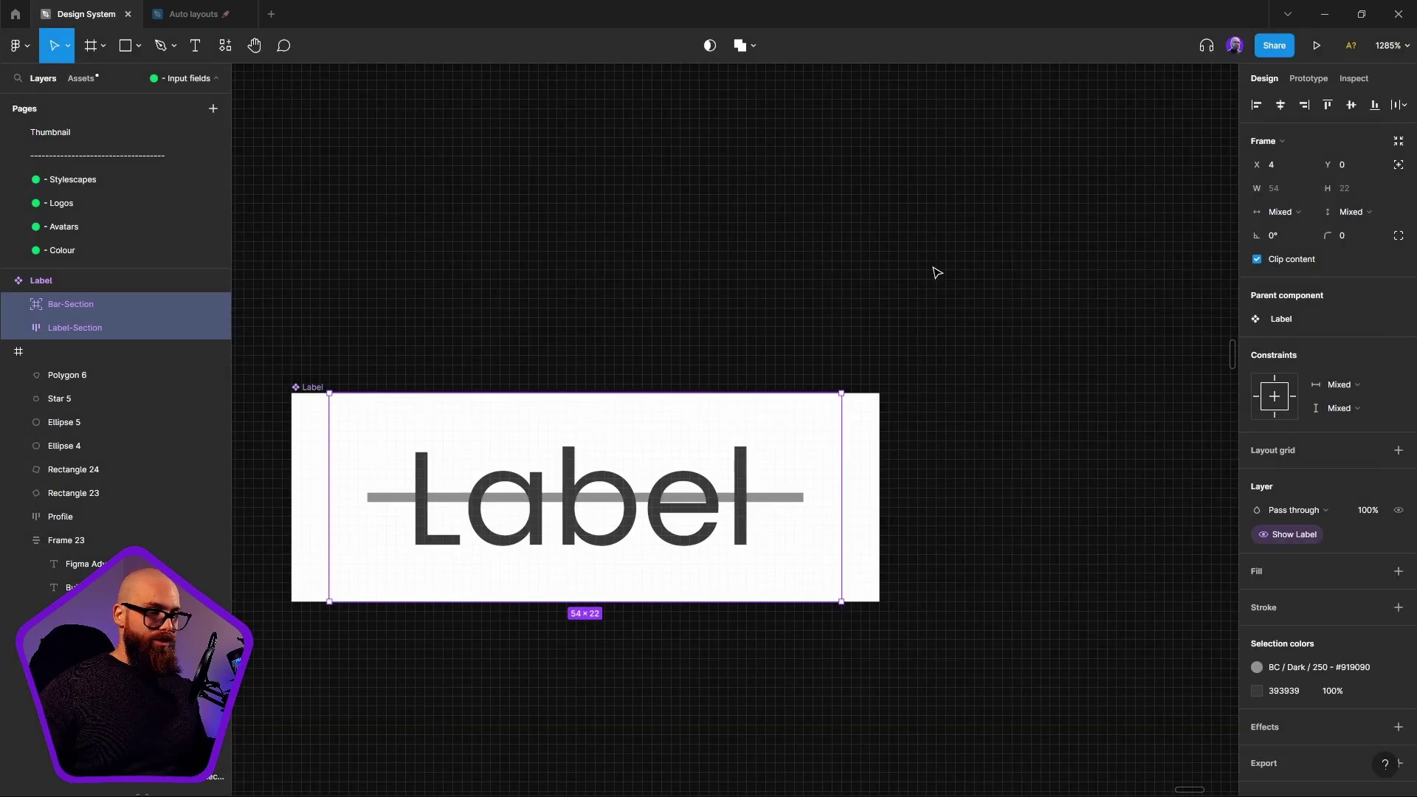
# Step: Create a text component property named Label with value Label, linked to the content of the label-text layer
pyautogui.click(599, 331)
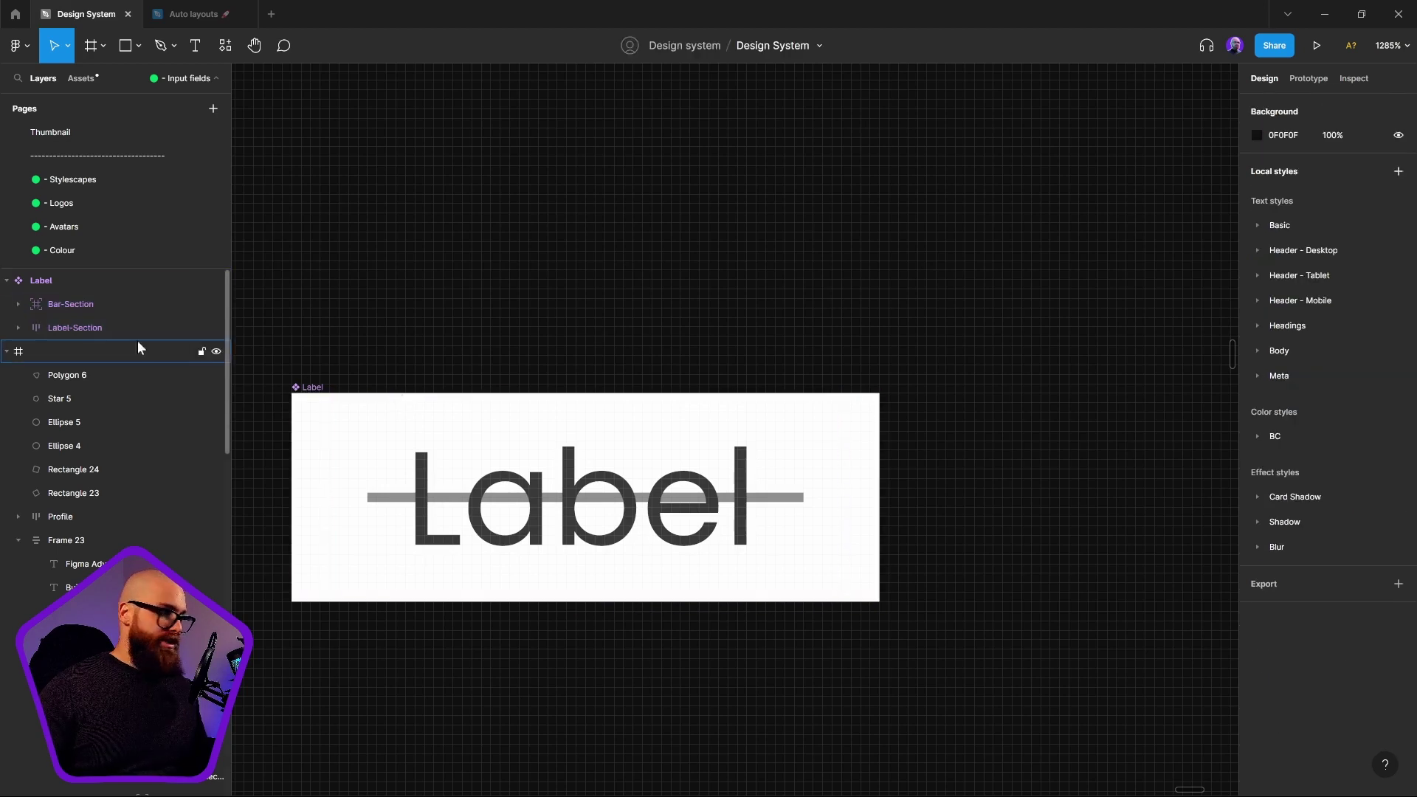
pyautogui.click(620, 516)
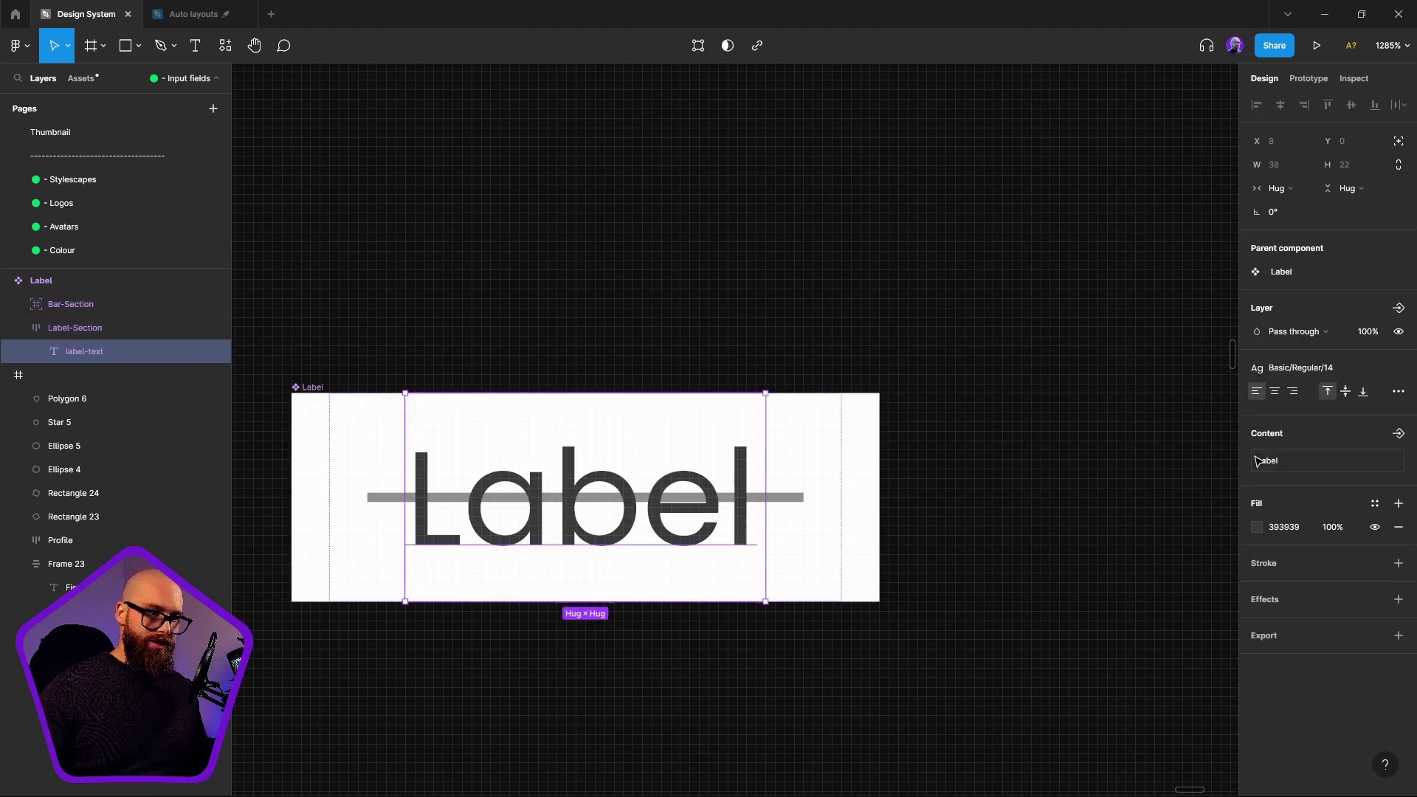
pyautogui.click(1277, 465)
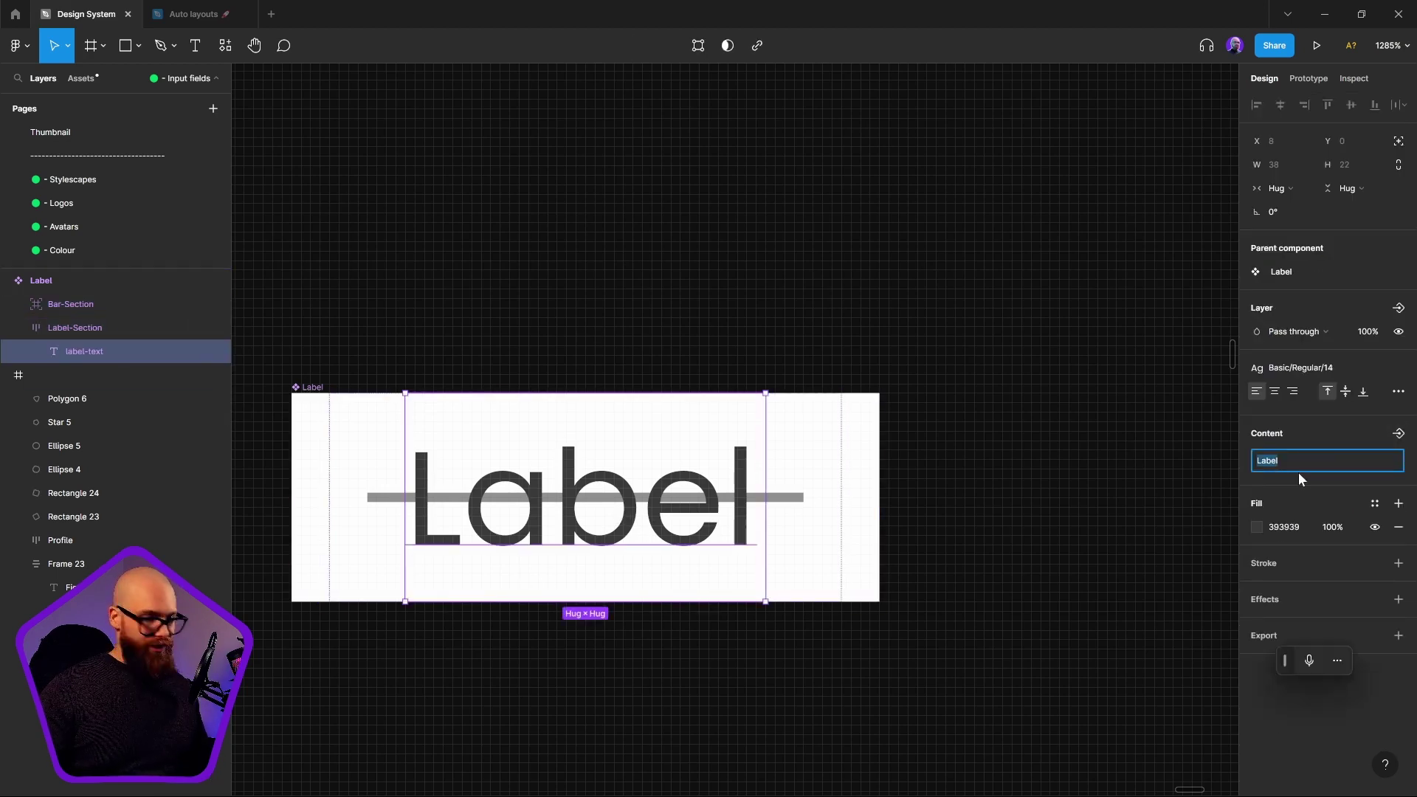
pyautogui.click(1399, 433)
pyautogui.click(779, 406)
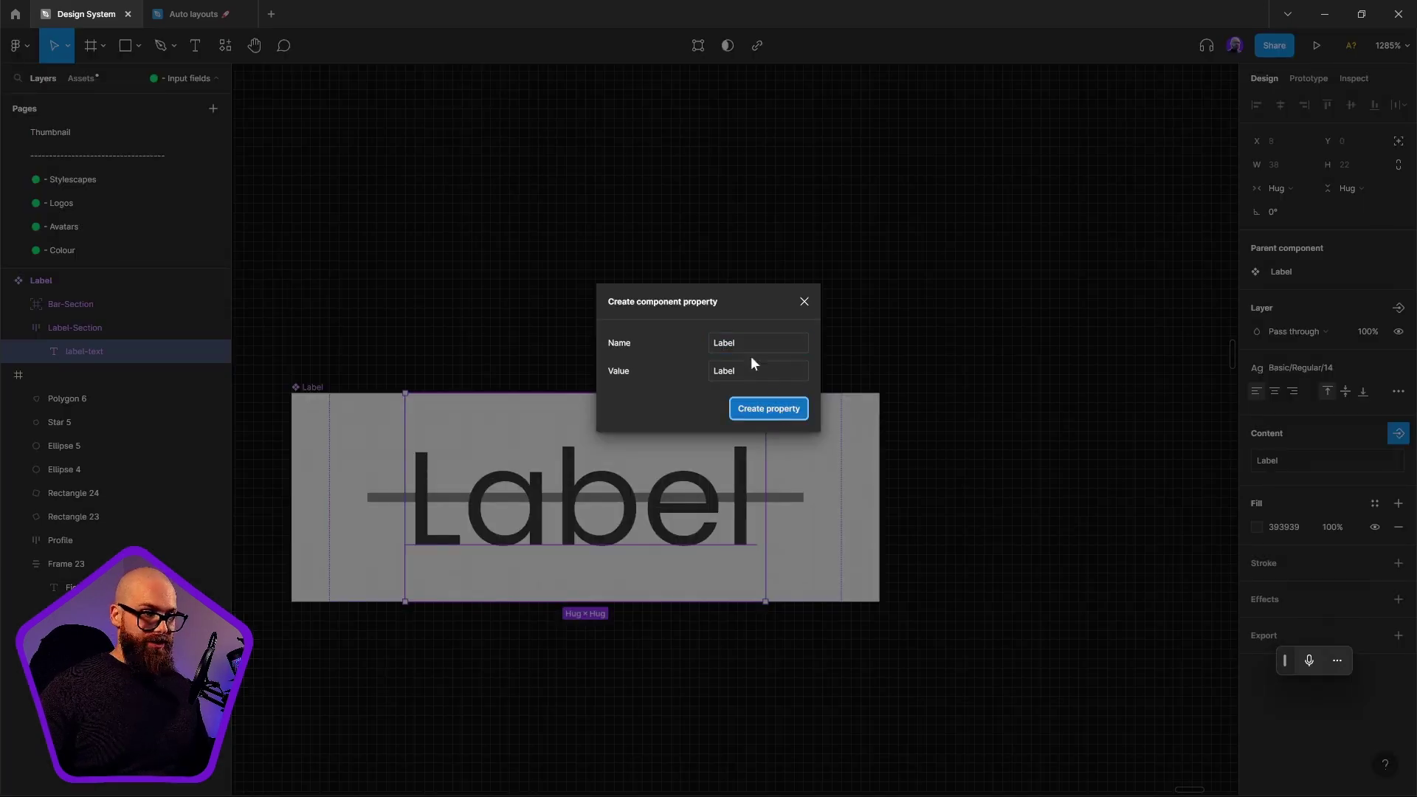
pyautogui.click(304, 372)
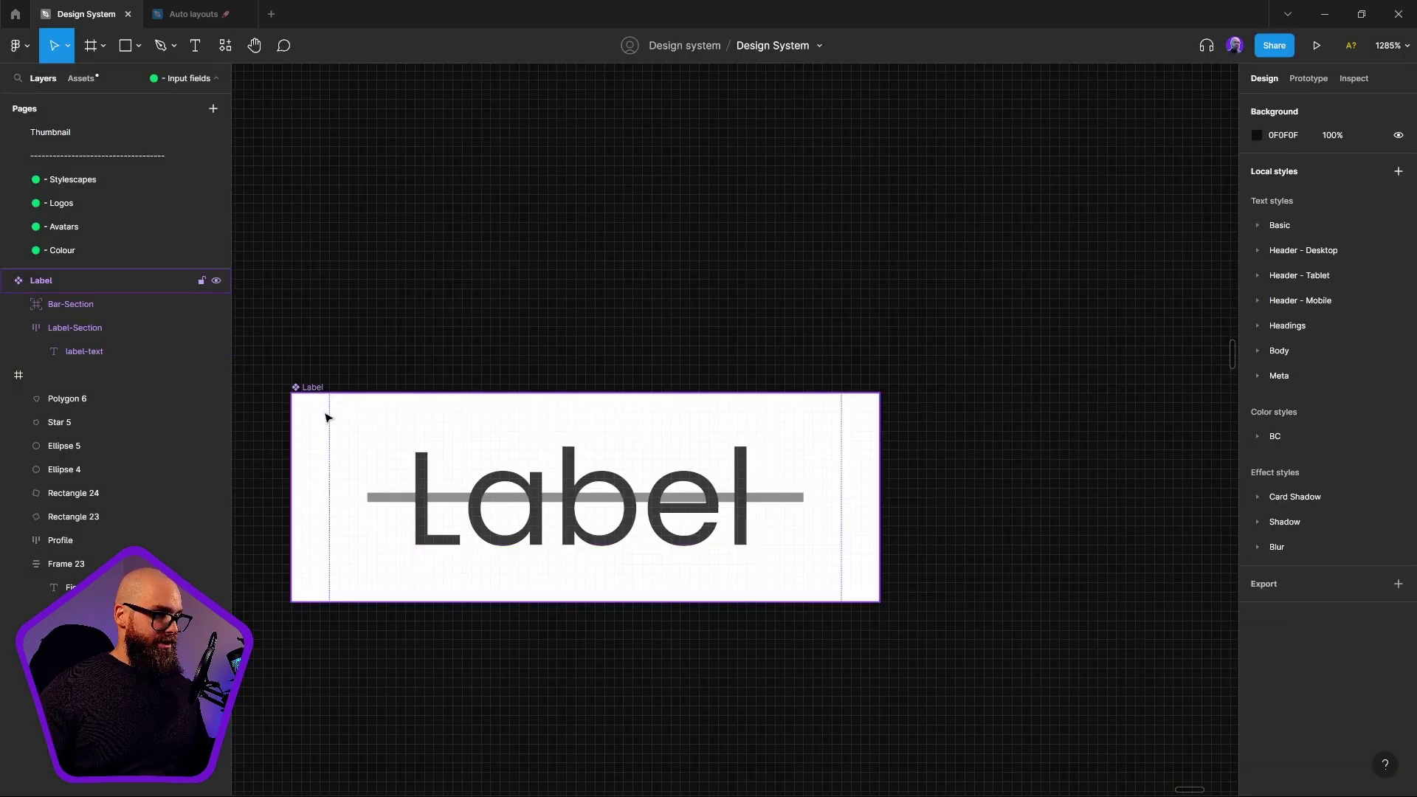
# Step: Place an instance of the Label component at about X 9379, Y 479 and test switching its Show Label property off and on
pyautogui.moveTo(325, 410); pyautogui.dragTo(1095, 570)
pyautogui.moveTo(1012, 526); pyautogui.dragTo(357, 508)
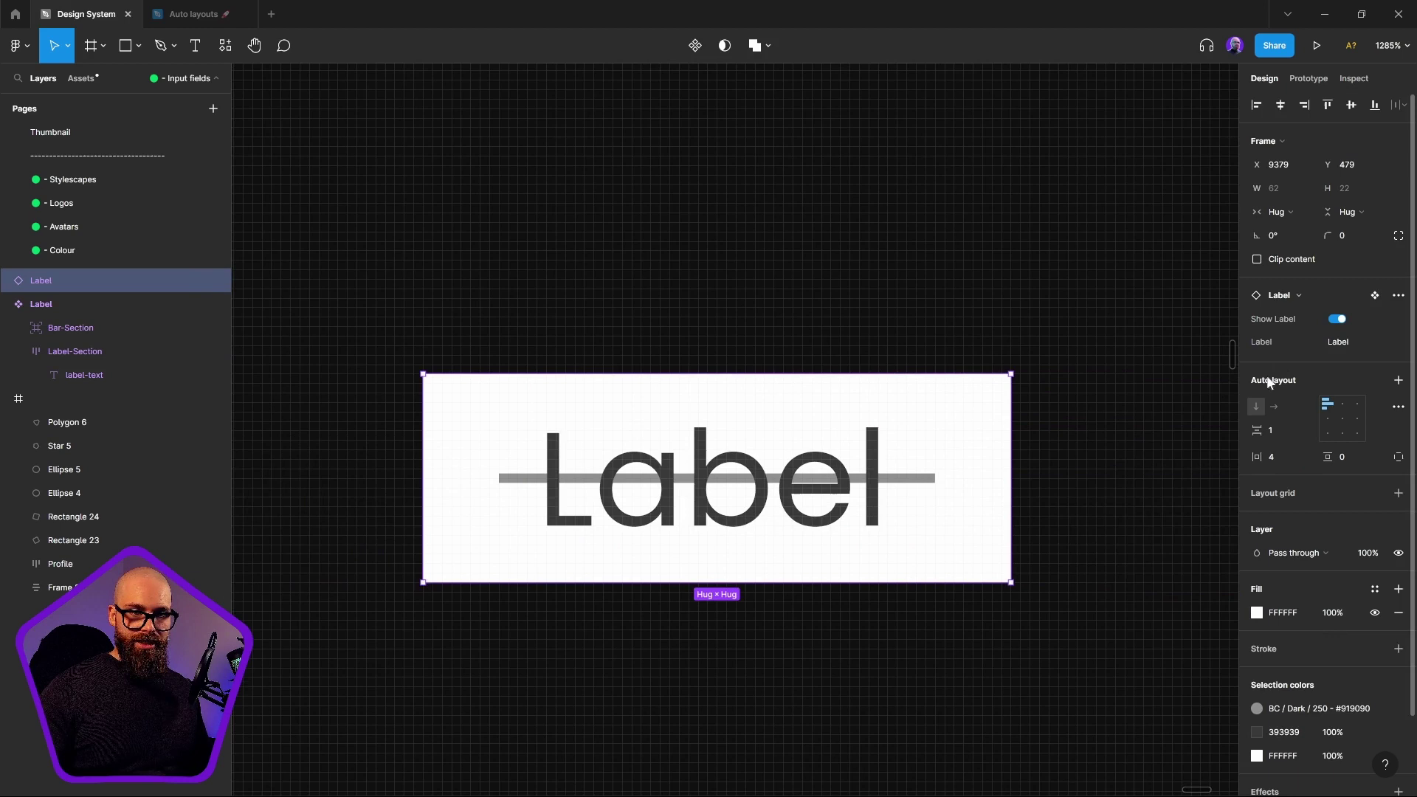
pyautogui.click(1338, 319)
pyautogui.click(1338, 319)
# Step: Try sdsds as the instance's Label text, and undo both the text change and the instance placement
pyautogui.click(1337, 344)
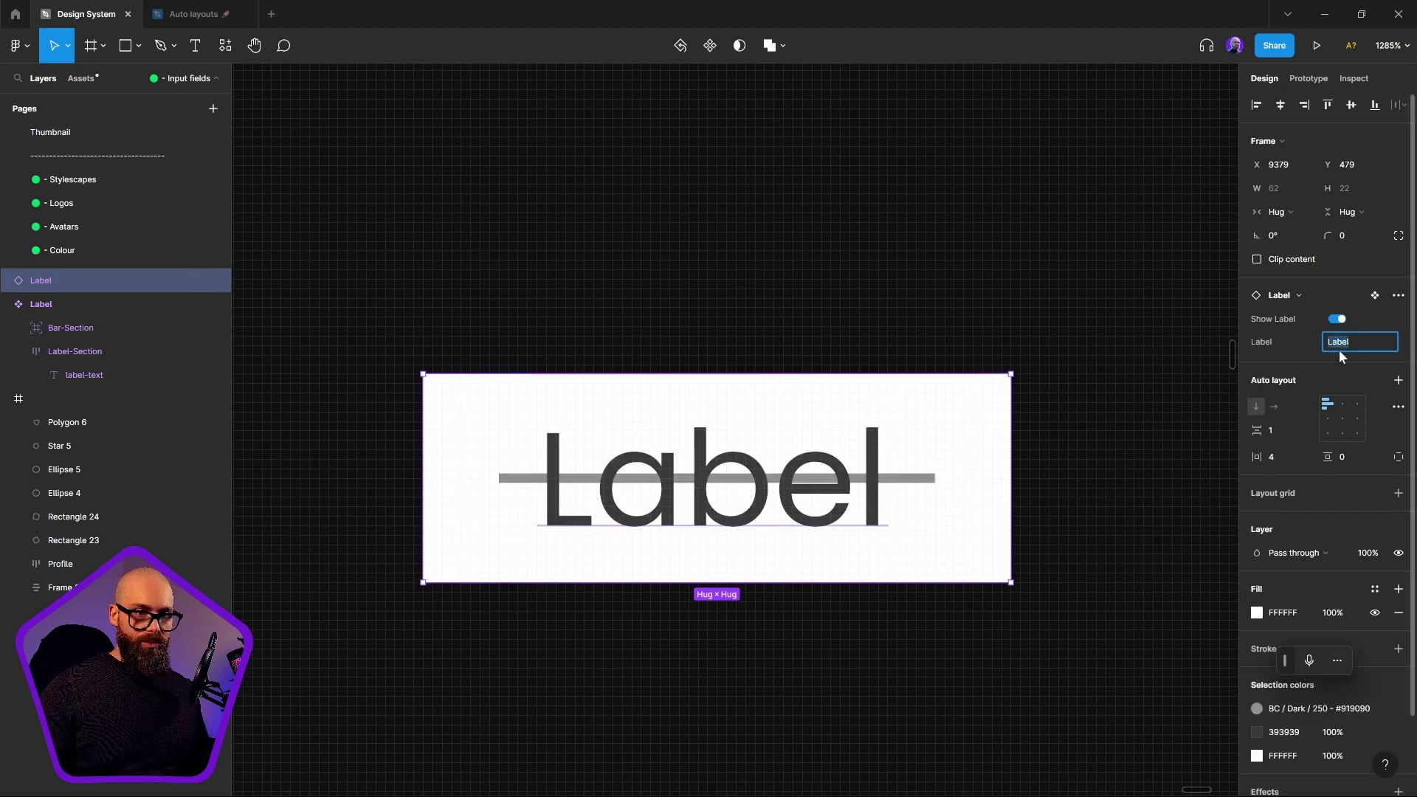
pyautogui.write('sdsds')
pyautogui.press('Return')
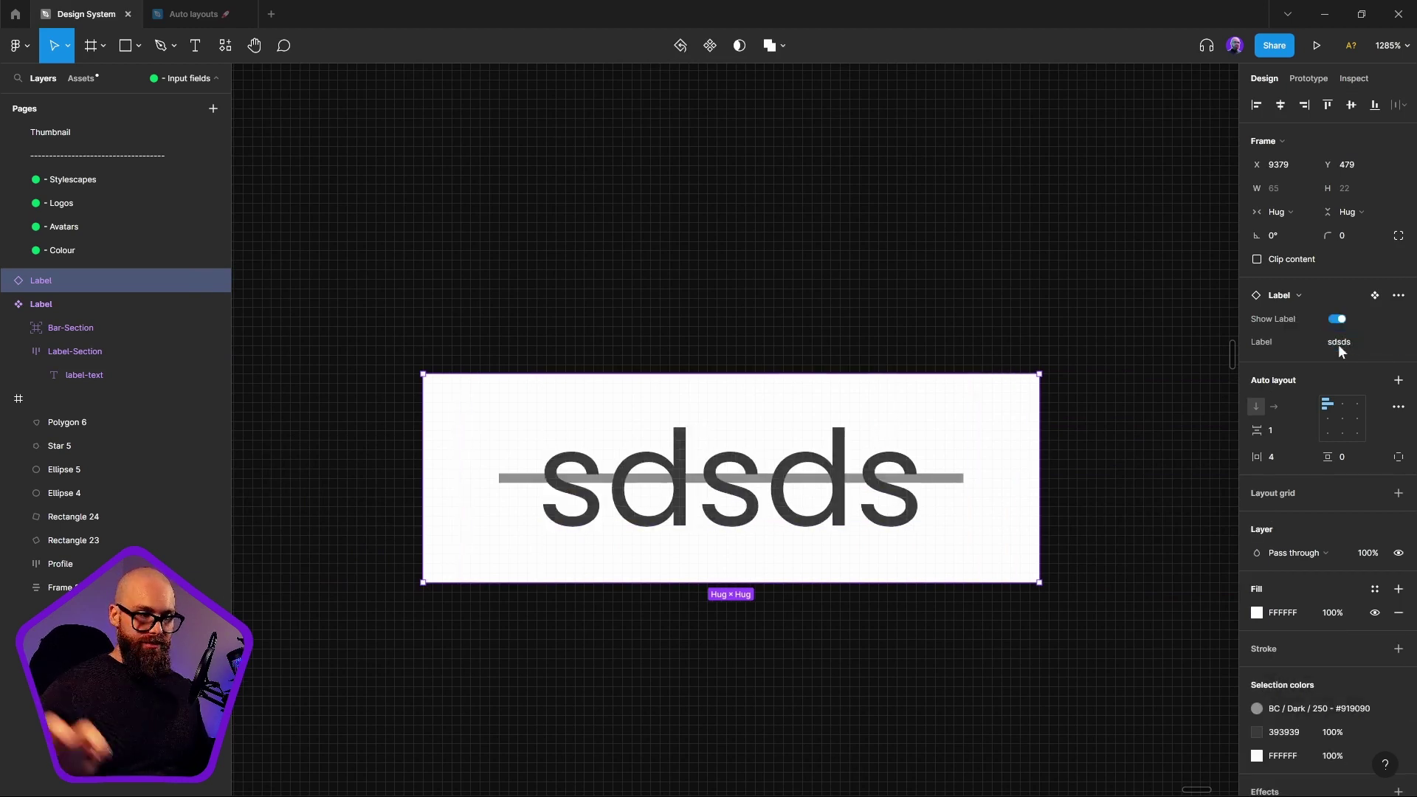
pyautogui.click(944, 277)
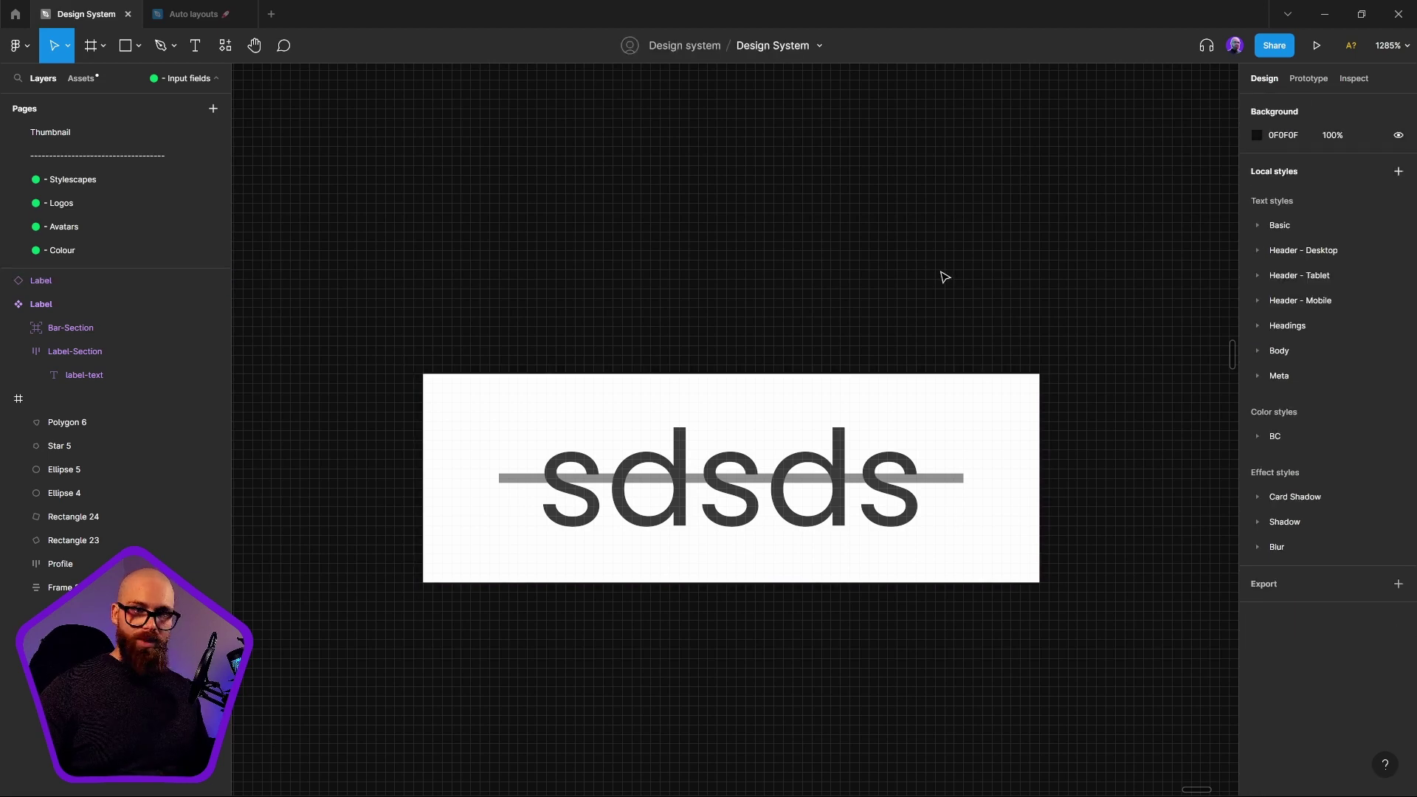
pyautogui.hotkey('ctrl', 'z')
pyautogui.hotkey('ctrl', 'z')
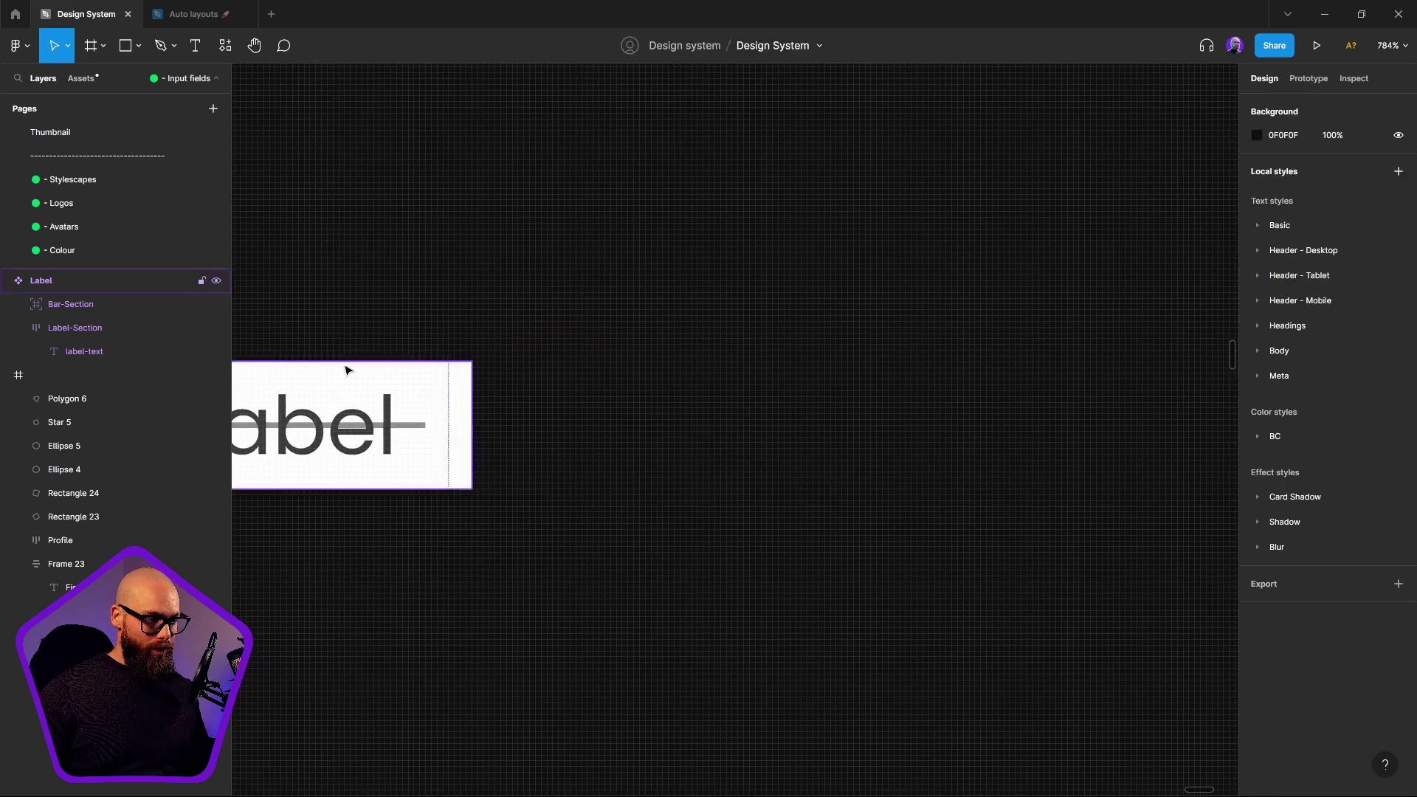
# Step: Remove the white FFFFFF fill from the main Label component
pyautogui.click(490, 279)
pyautogui.hscroll(2, 783, 442)
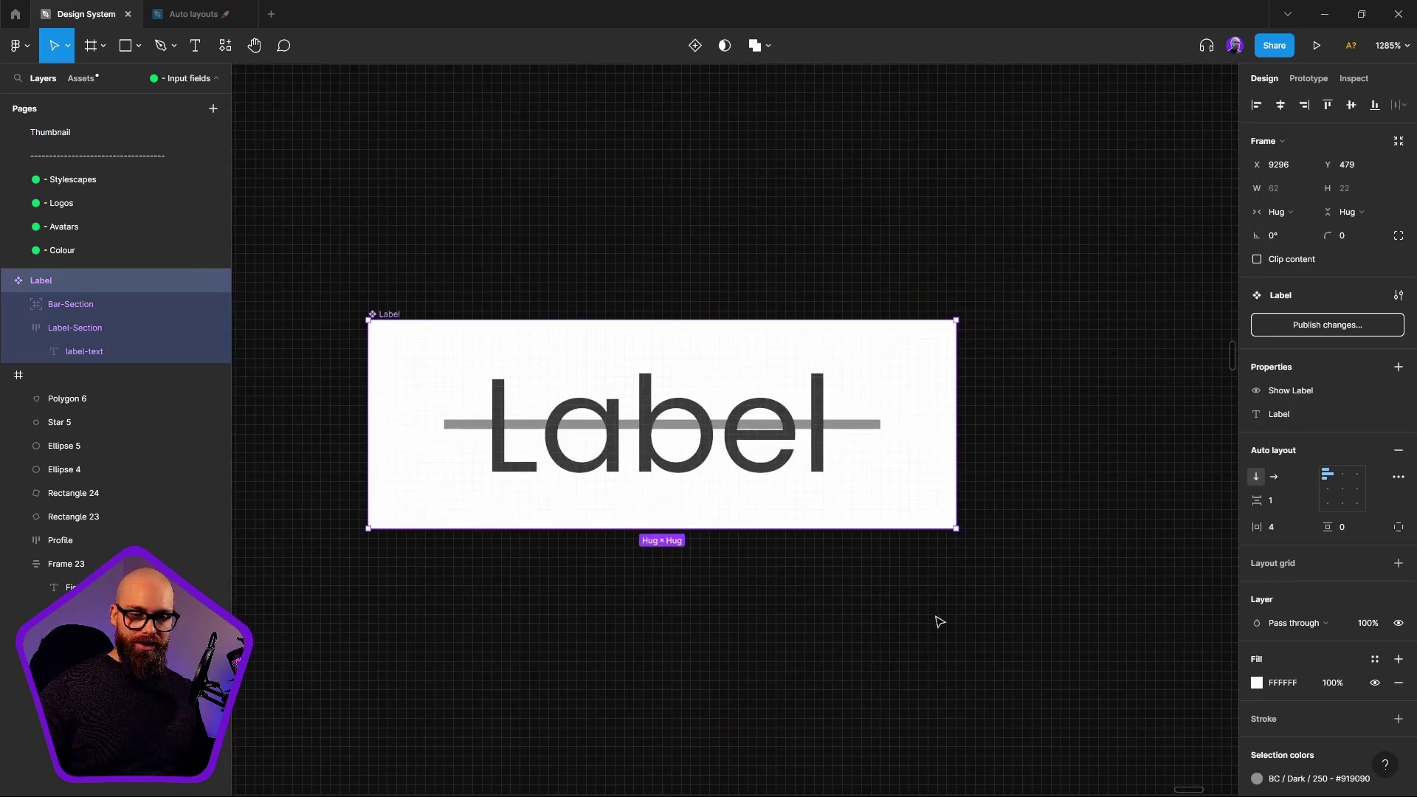
pyautogui.scroll(-3, 1363, 570)
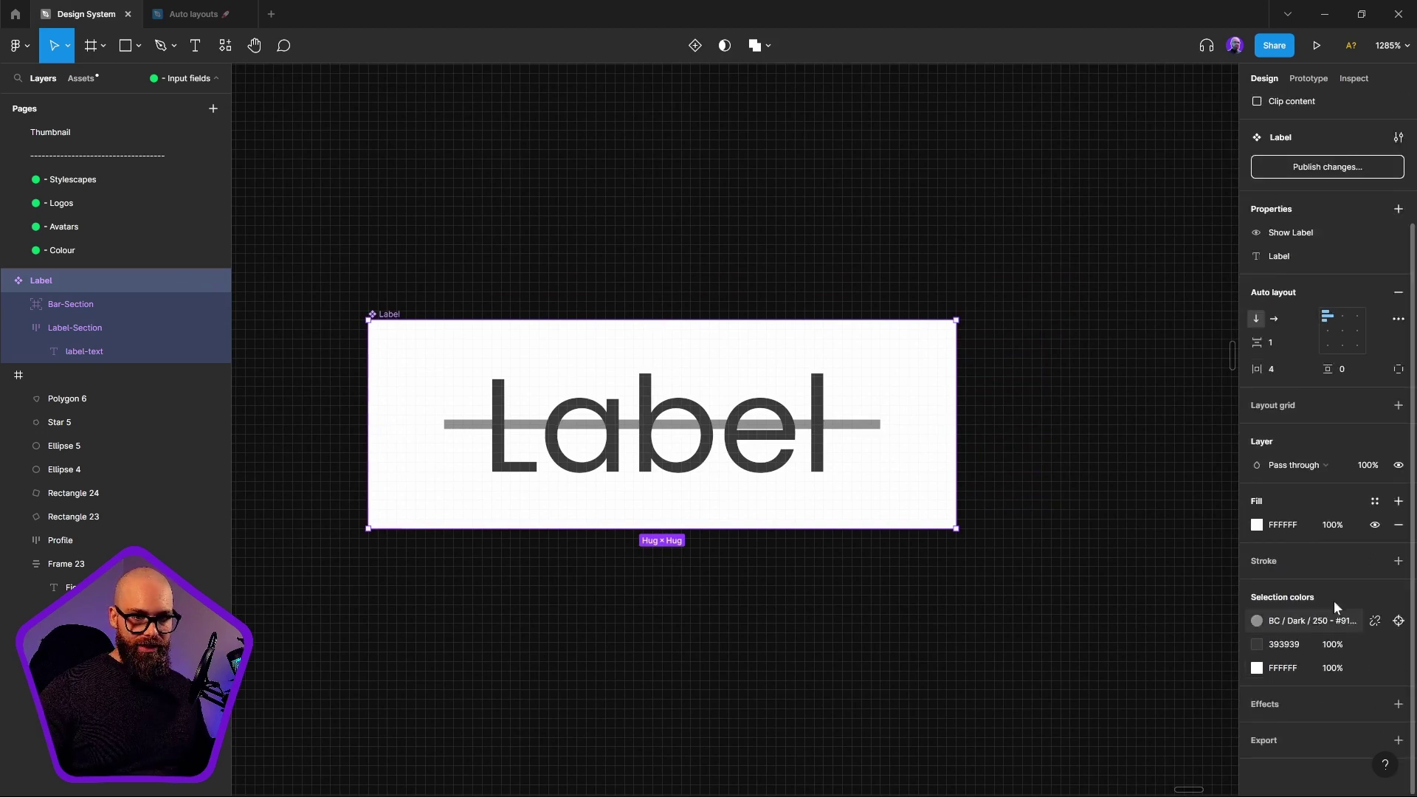
pyautogui.click(1398, 525)
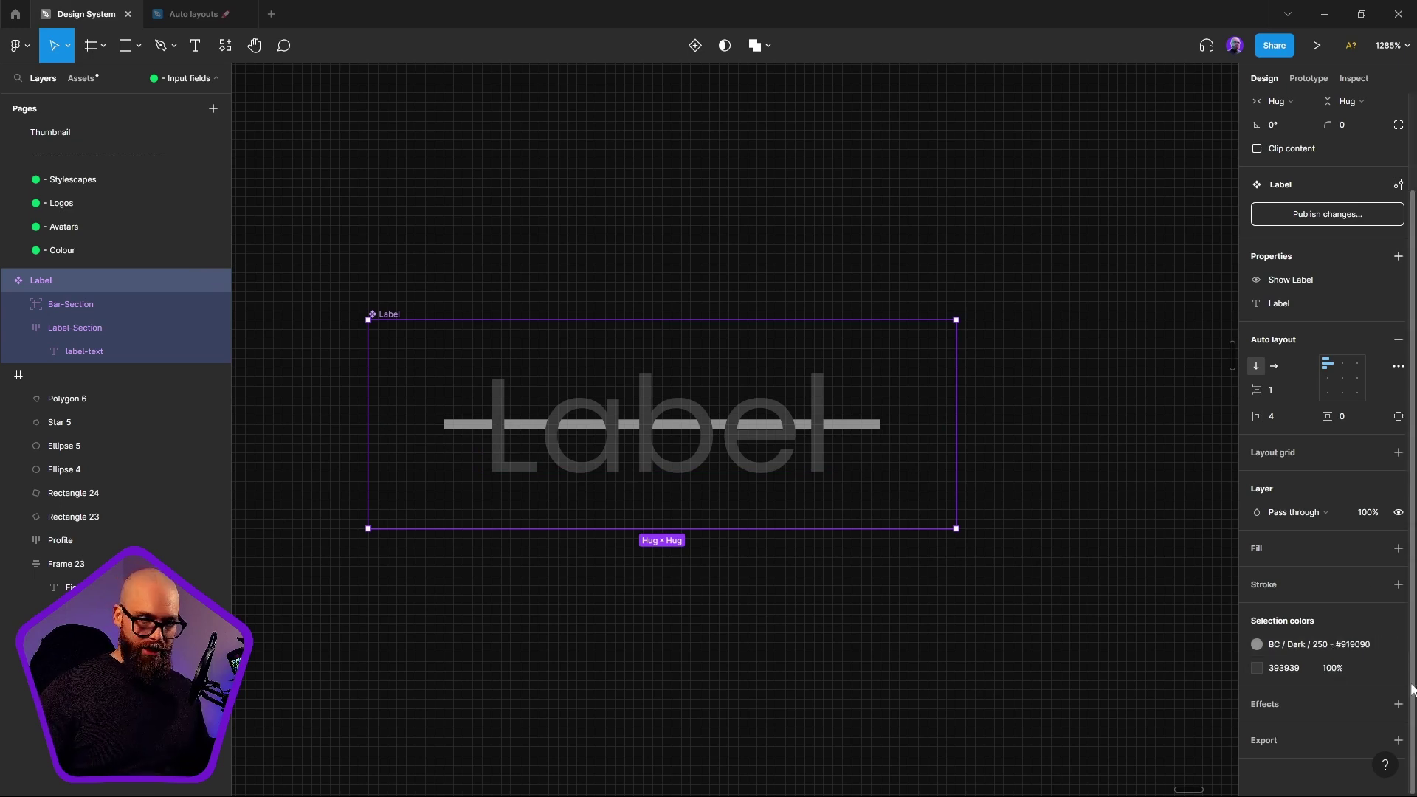
# Step: Try the BC/Dark color style 000 - #F6F4F4 on the bar behind the label text
pyautogui.click(1299, 645)
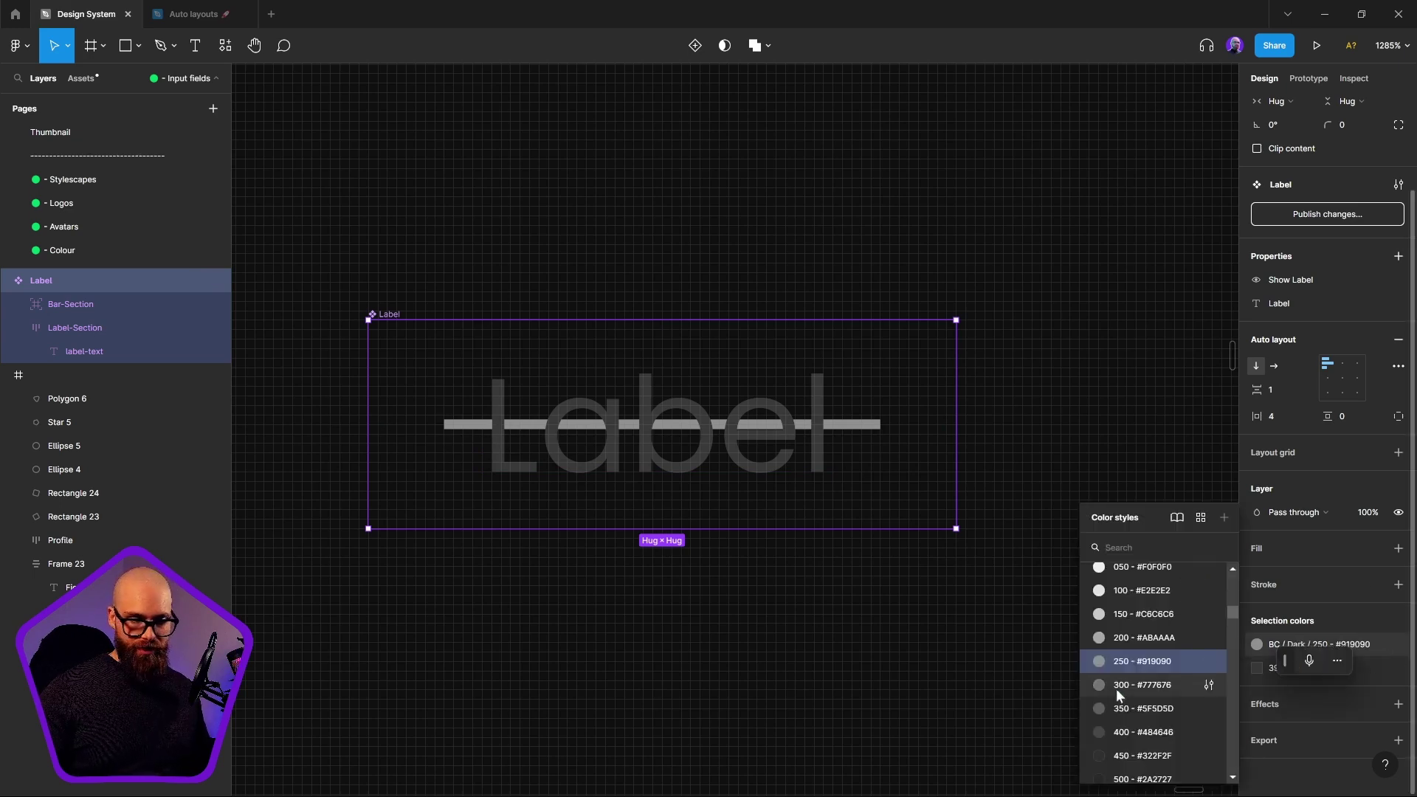
pyautogui.scroll(-5, 1131, 664)
pyautogui.click(1145, 739)
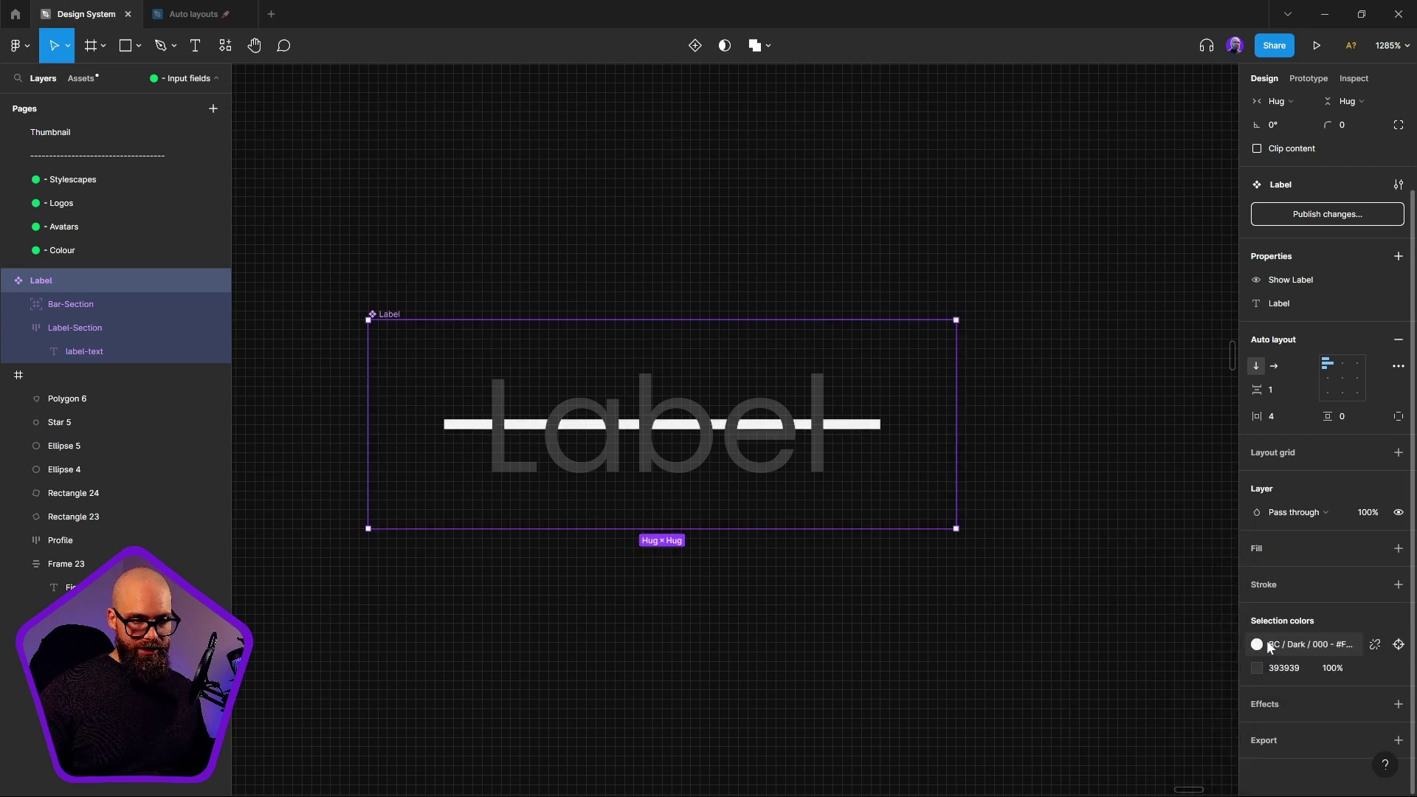
# Step: Apply the BC/Dark color style 800 - #141313 to the bar behind the label text
pyautogui.click(1302, 646)
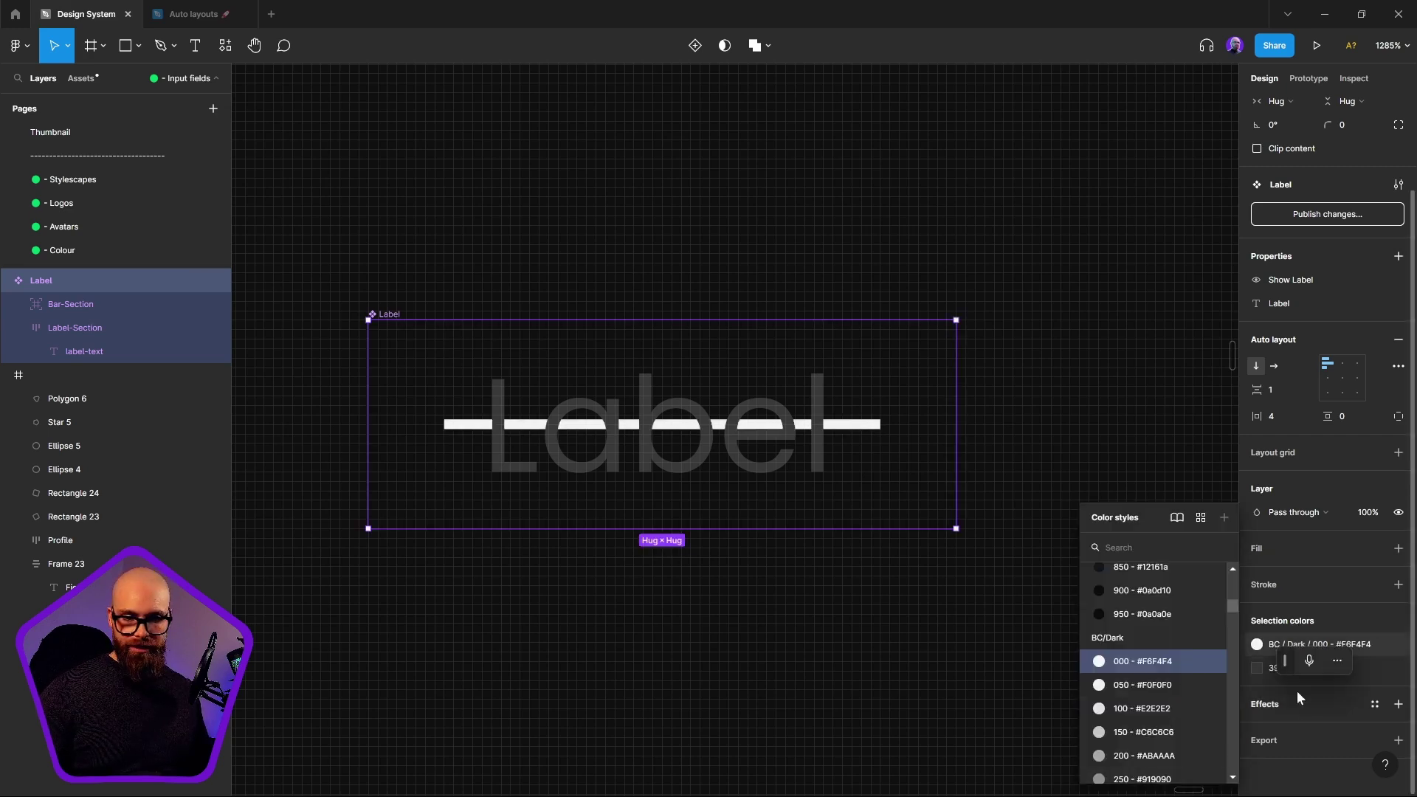
pyautogui.click(1266, 644)
pyautogui.click(1258, 645)
pyautogui.scroll(-4, 1135, 689)
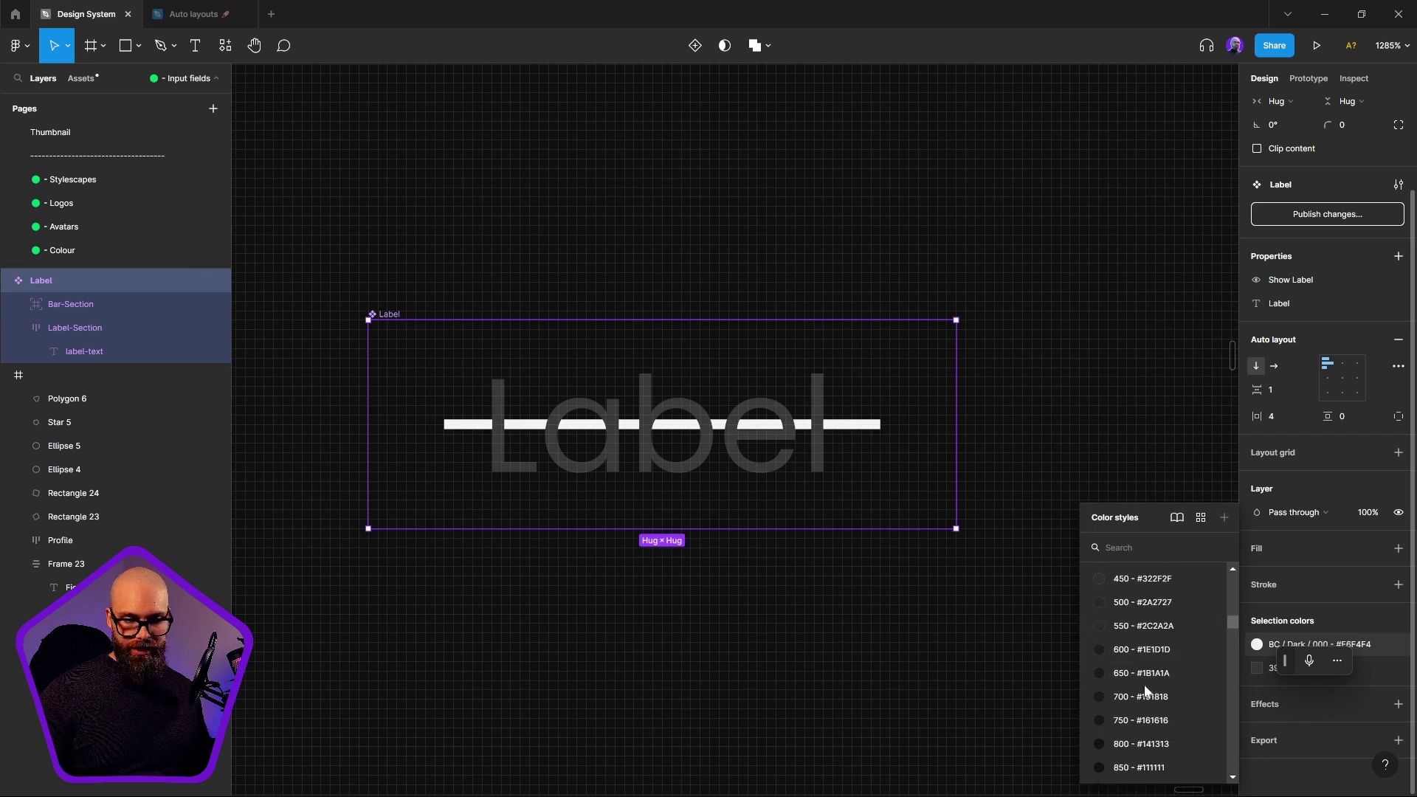
pyautogui.scroll(-2, 1153, 703)
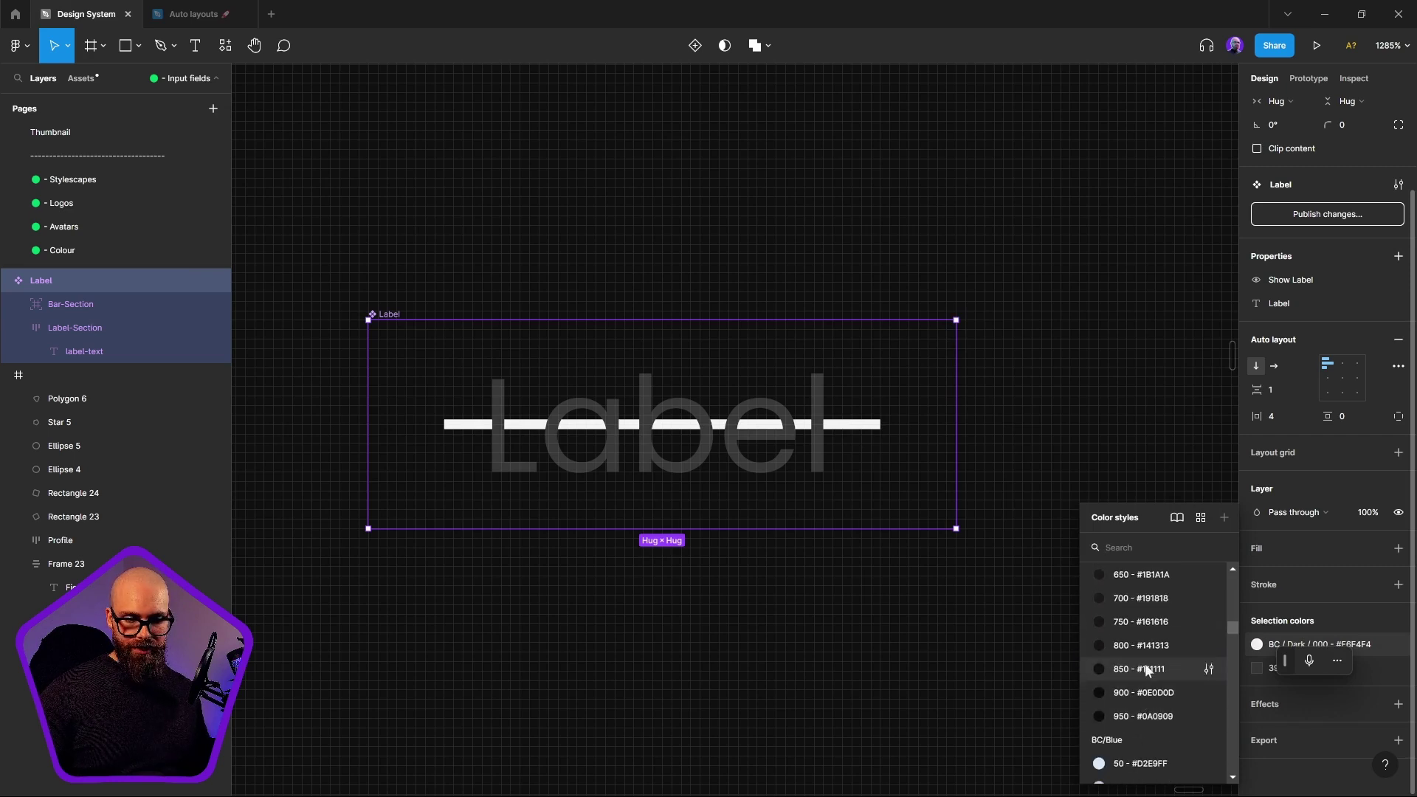
pyautogui.click(1134, 646)
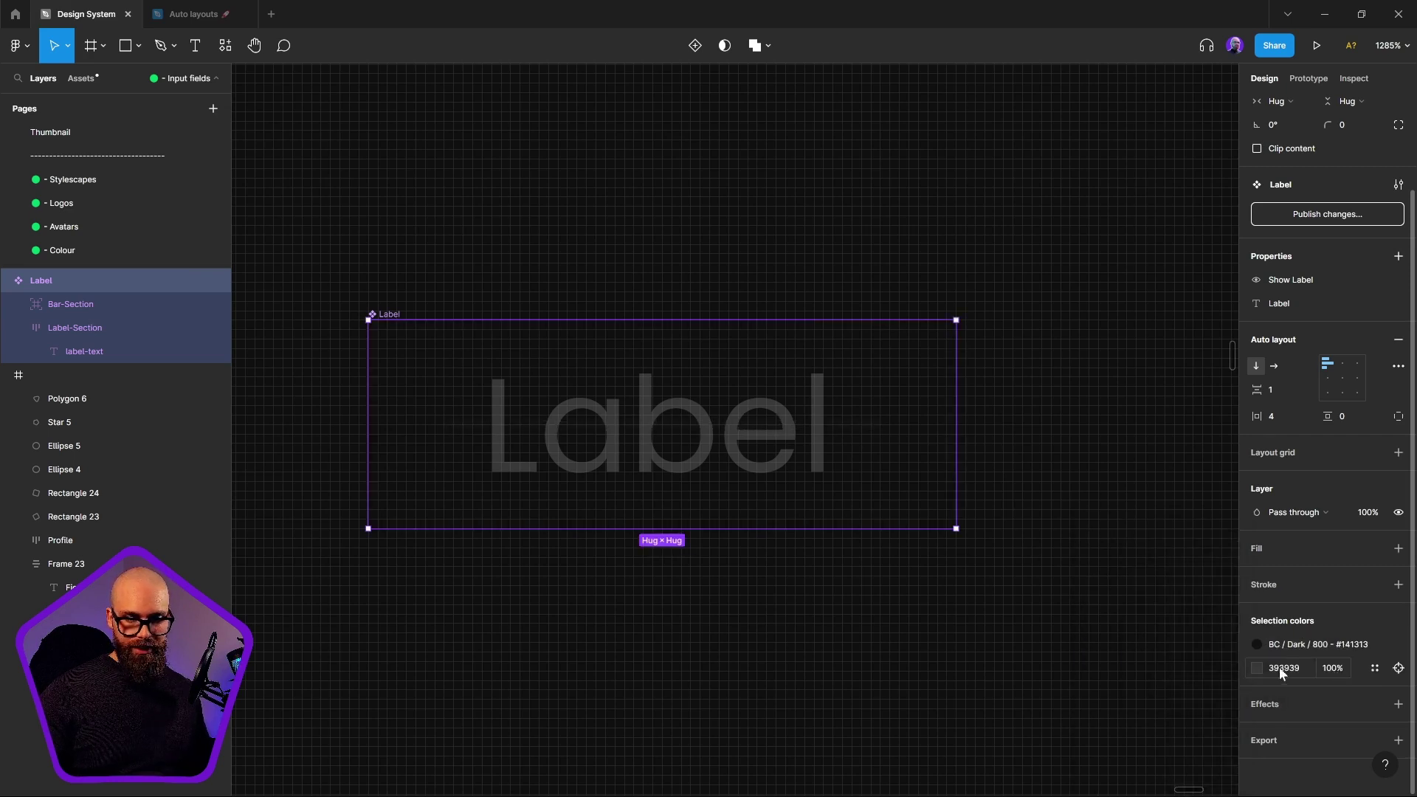
pyautogui.click(1279, 644)
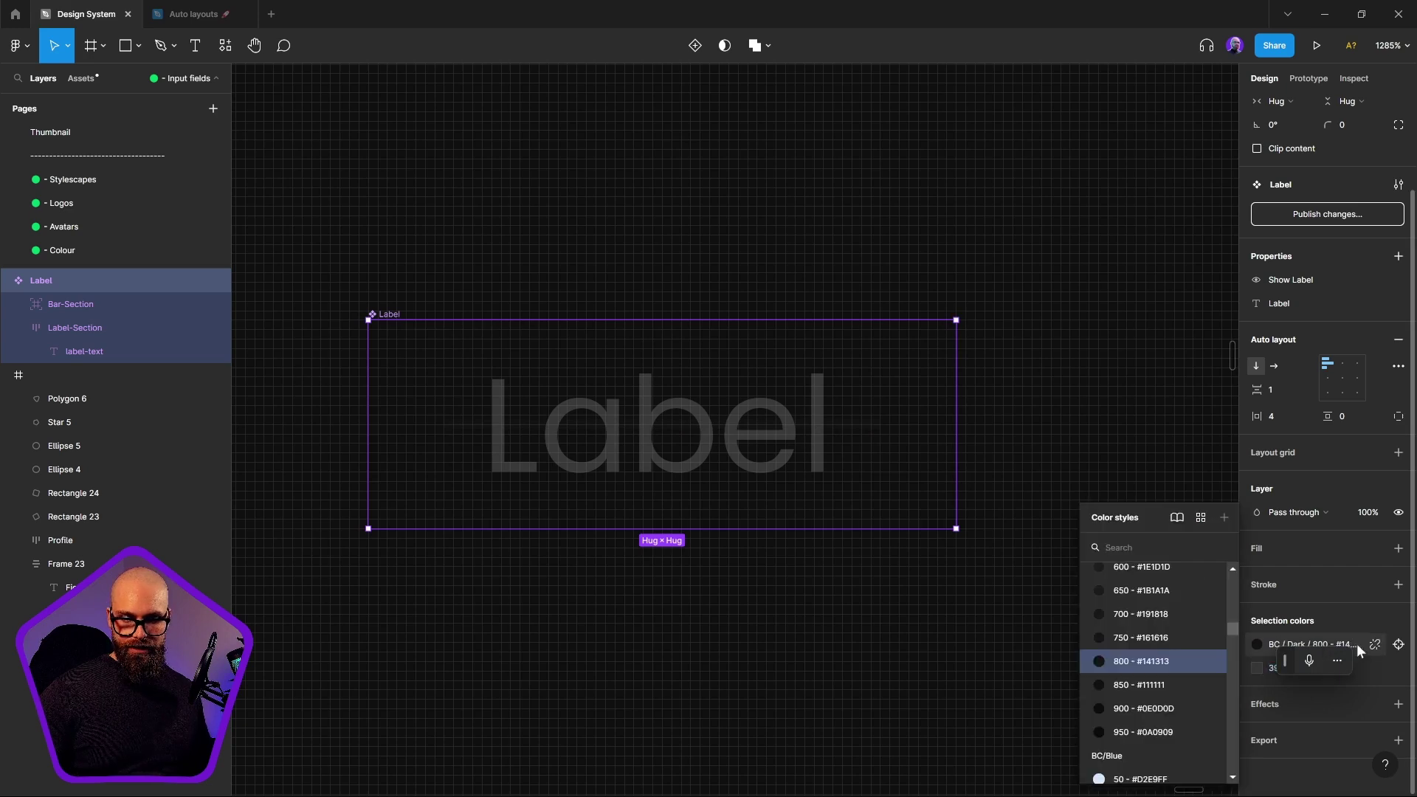
pyautogui.click(1357, 622)
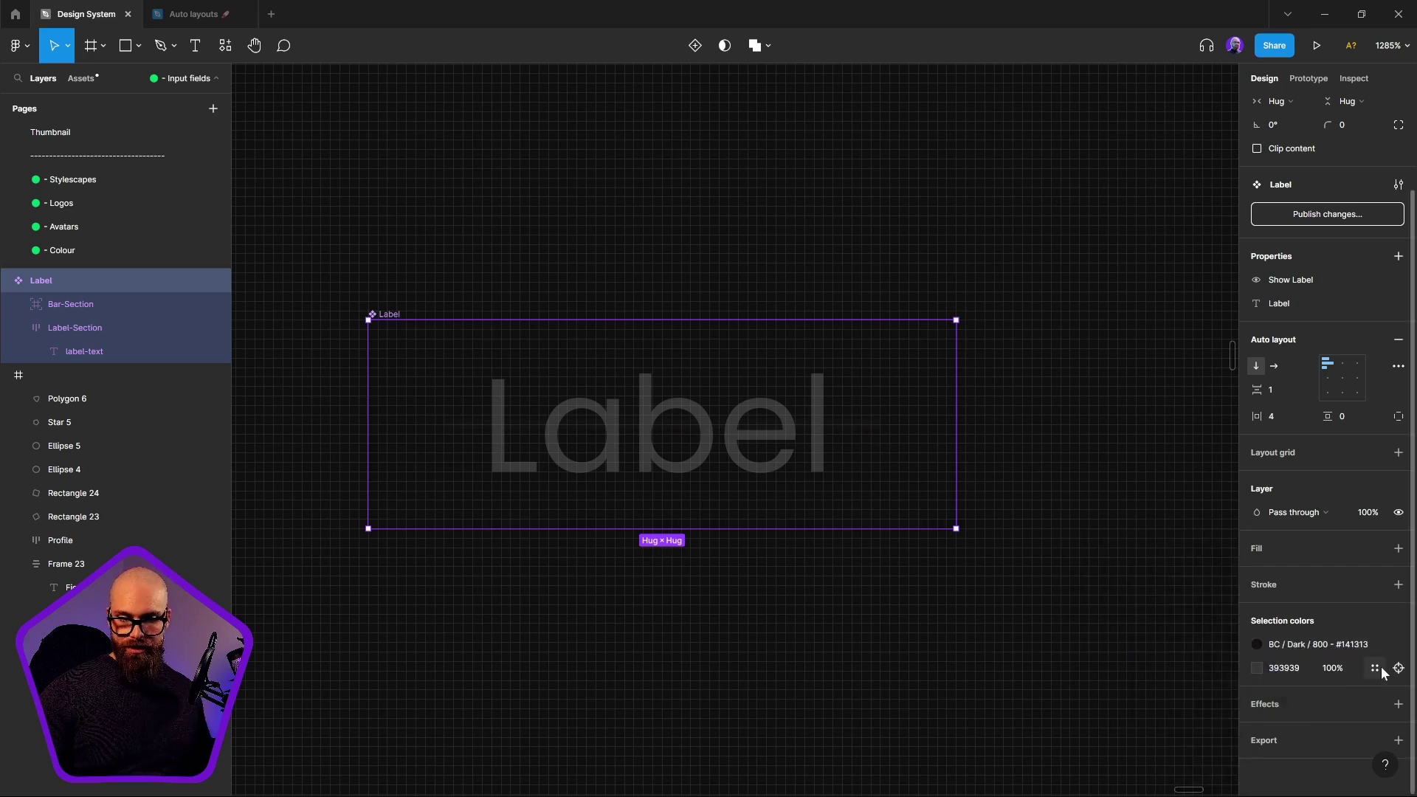
# Step: Apply the BC/Light color style 000 - #FCFDFF to the label text and deselect the component
pyautogui.click(1397, 668)
pyautogui.click(1123, 673)
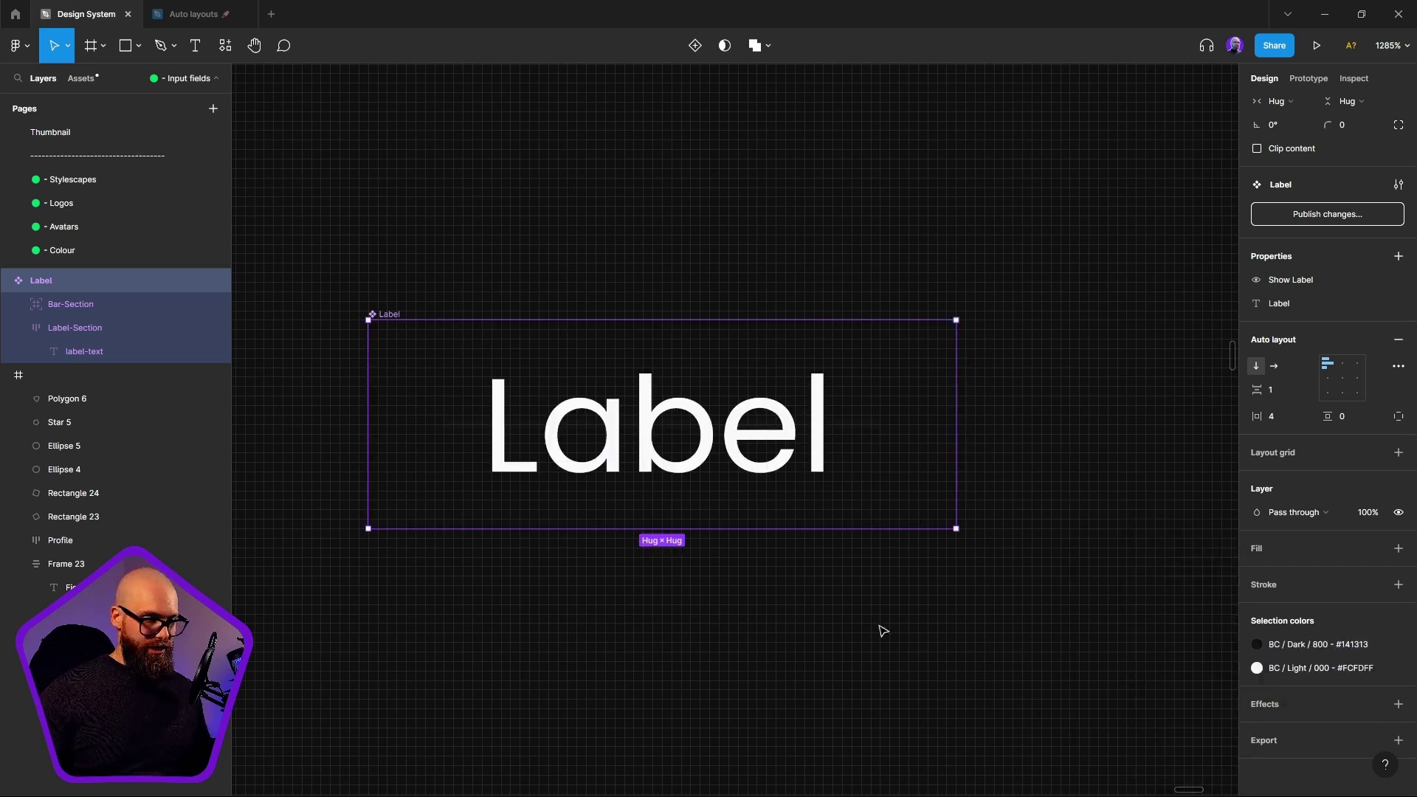
pyautogui.click(334, 295)
pyautogui.scroll(-5, 1076, 436)
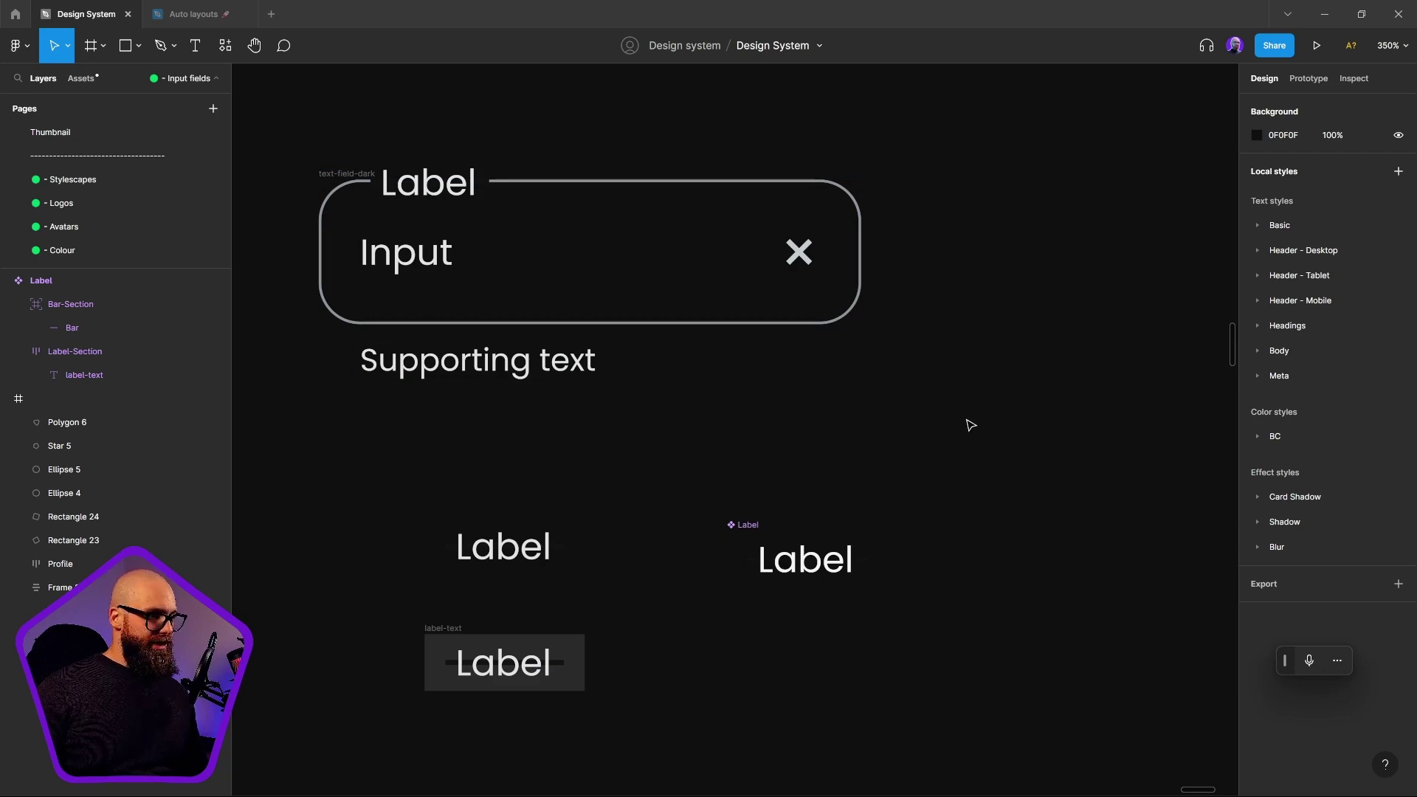
pyautogui.hscroll(2, 908, 450)
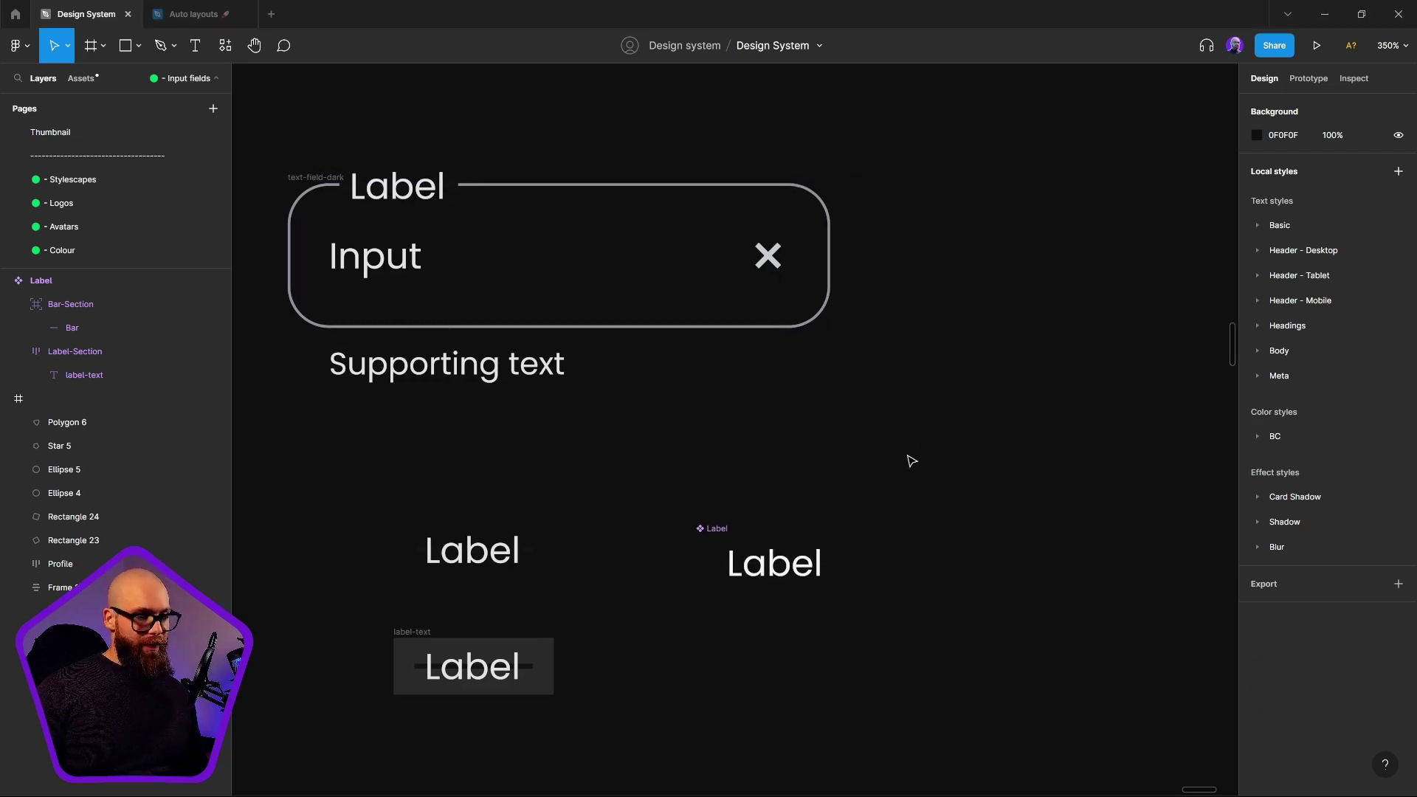